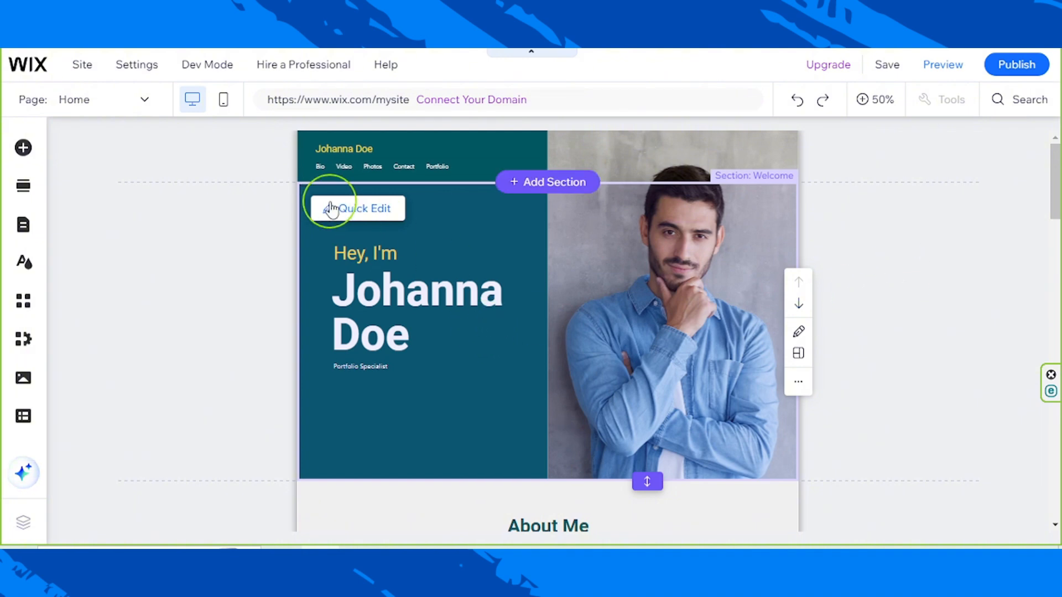
Examine the portfolio template's home page, from the header and welcome section down to the contact footer.
left_click(416, 331)
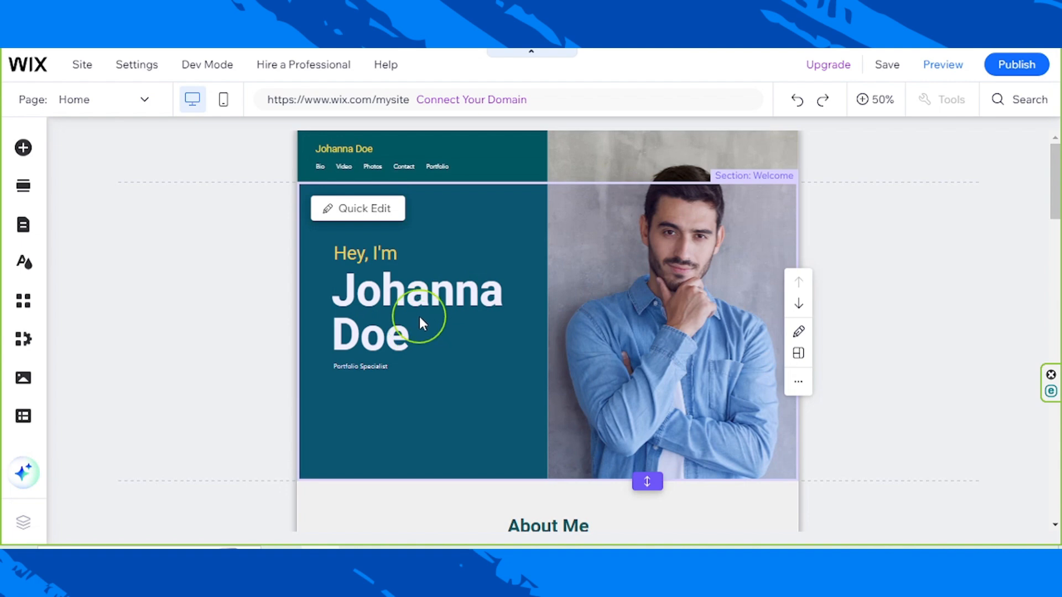
left_click(404, 170)
left_click(446, 190)
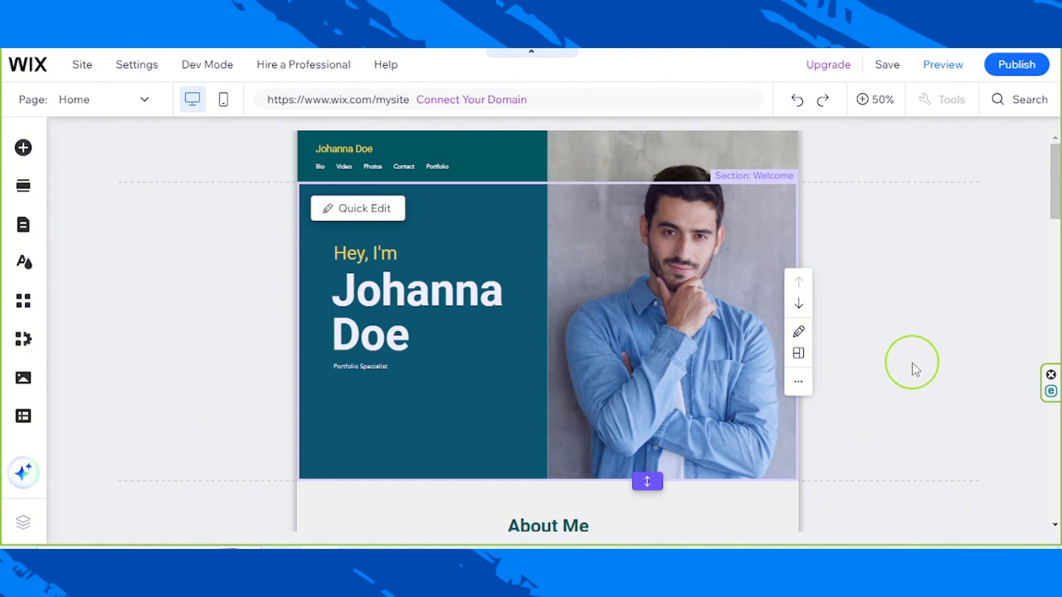
scroll(914, 370, "down", 10)
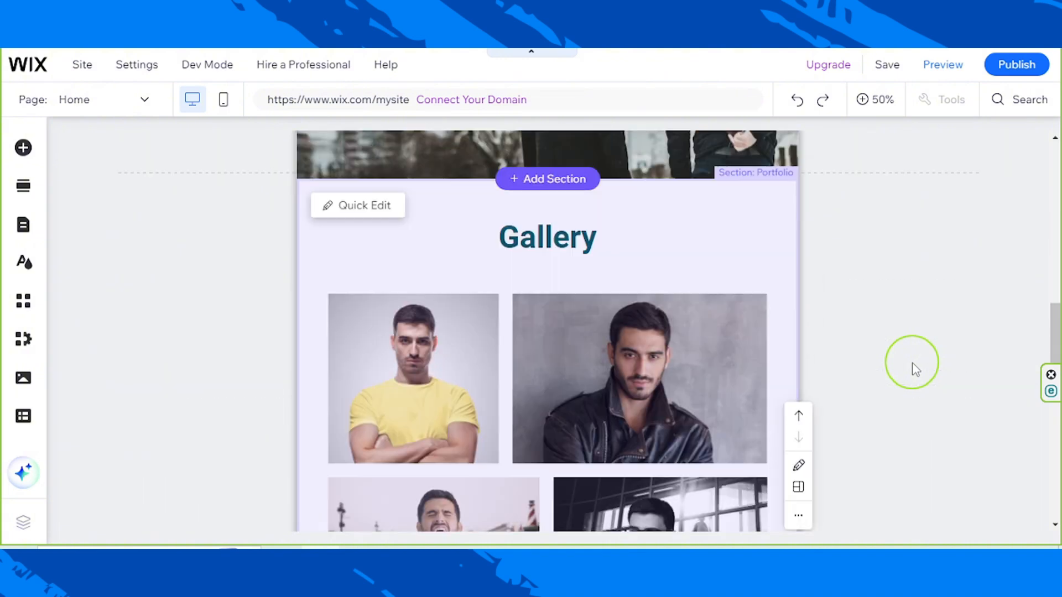
scroll(914, 367, "down", 6)
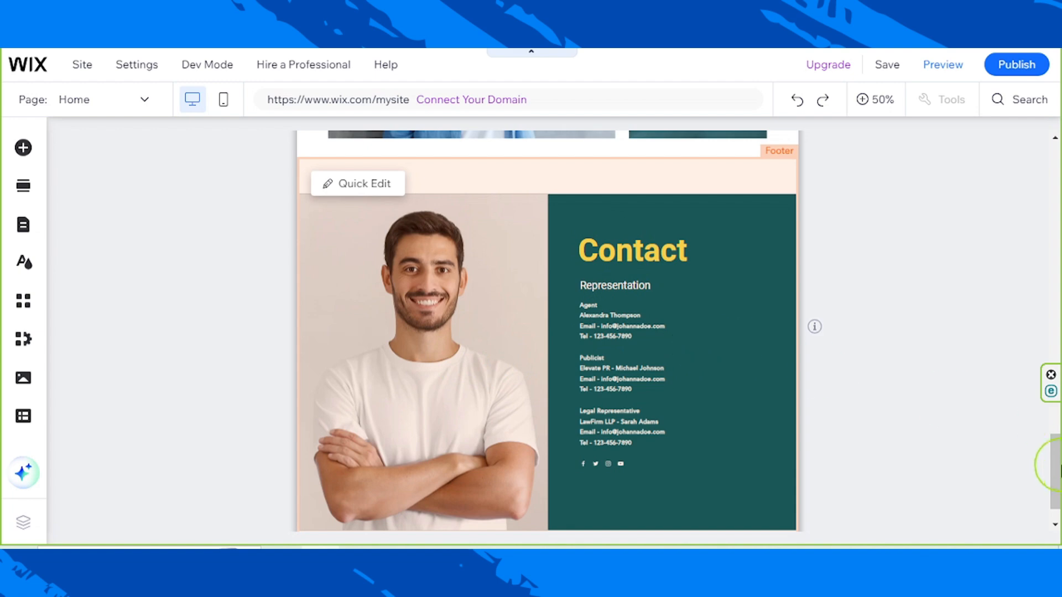
left_click_drag(1054, 442, 1046, 149)
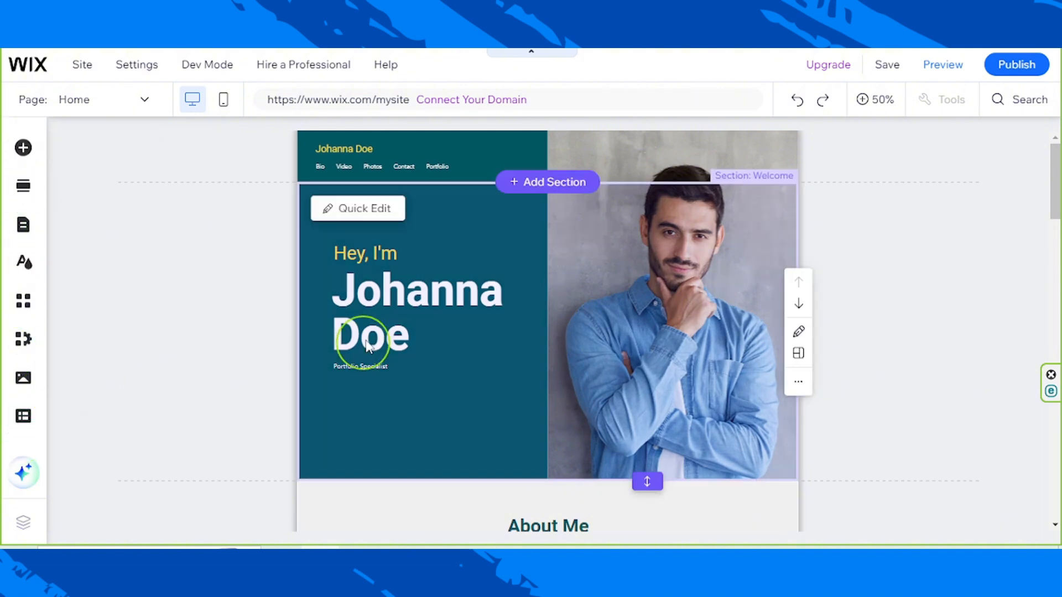
left_click(380, 322)
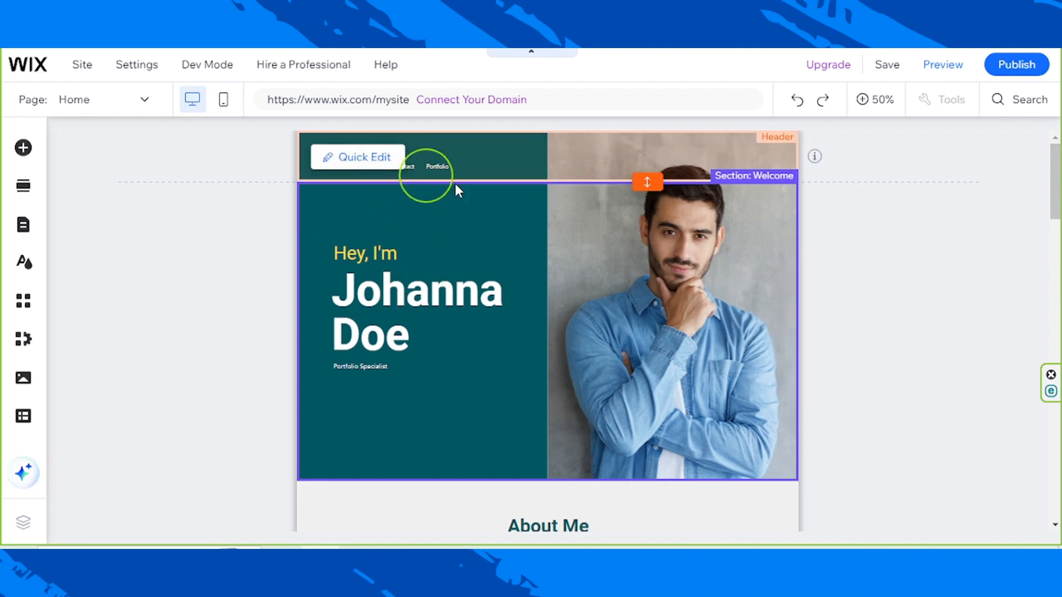
left_click(874, 103)
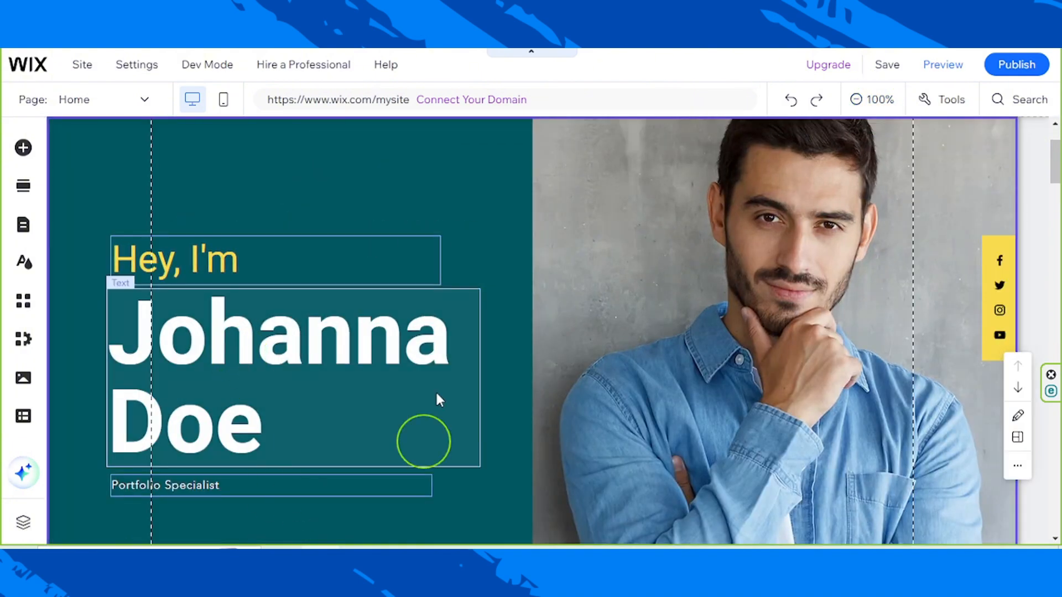
left_click(298, 353)
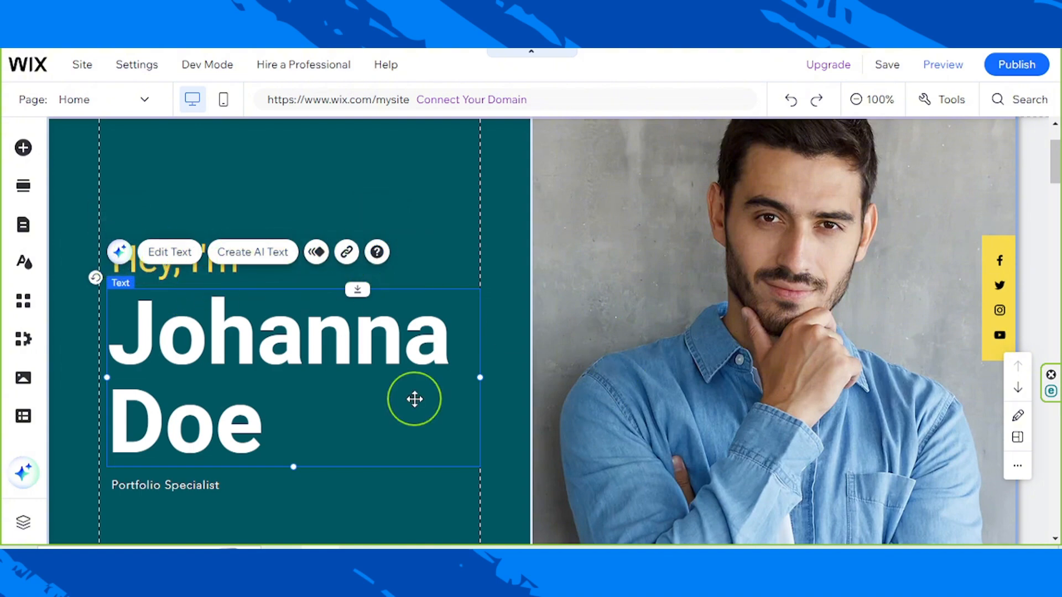
scroll(415, 399, "up", 2)
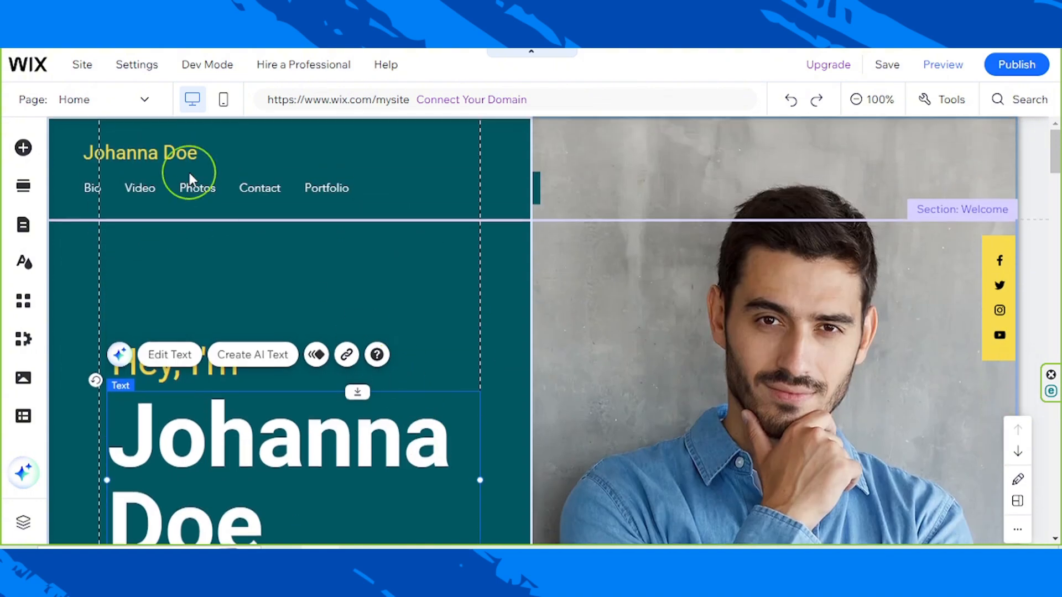
left_click(542, 247)
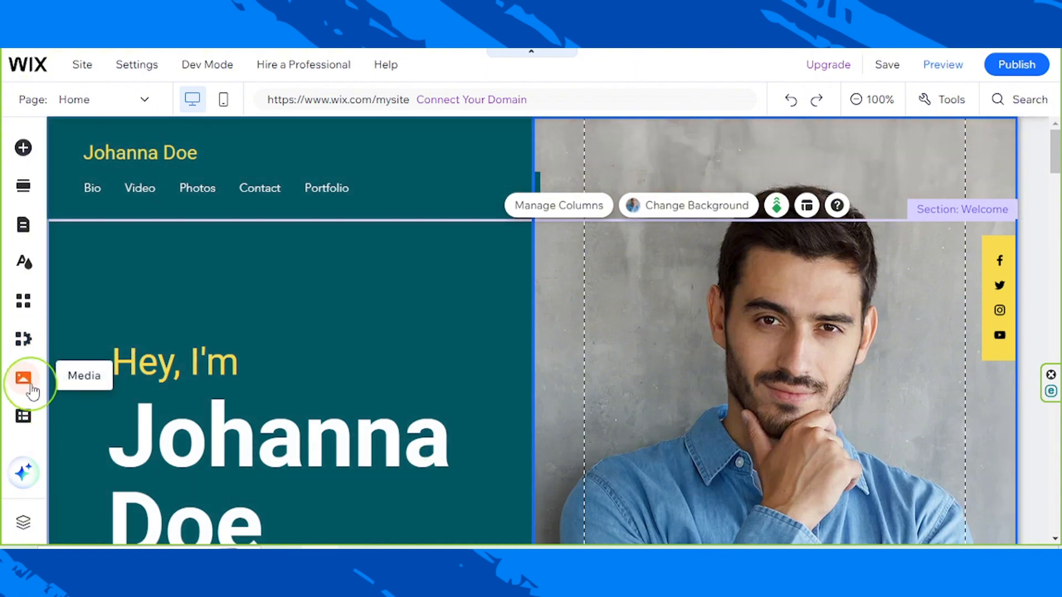
Upload the colour palette image with the four circles from the computer's Desktop to the site files.
left_click(26, 382)
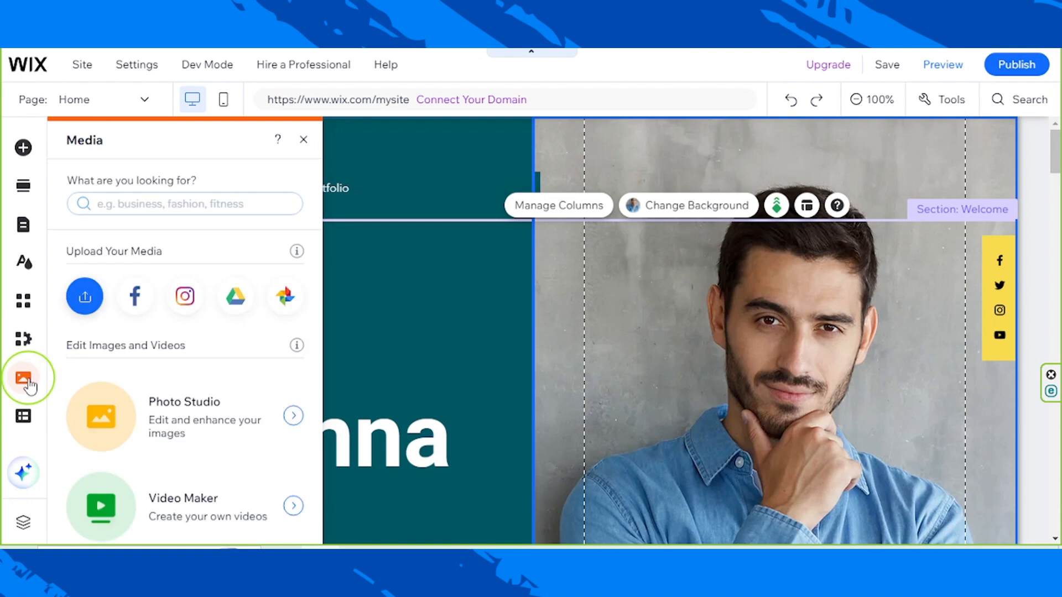
left_click(86, 297)
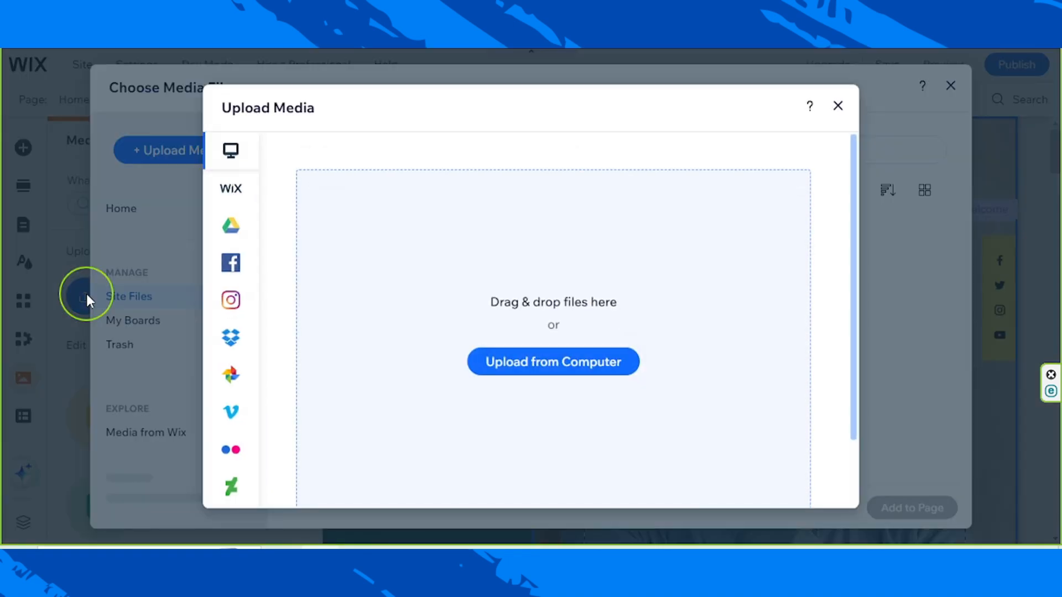
left_click(559, 361)
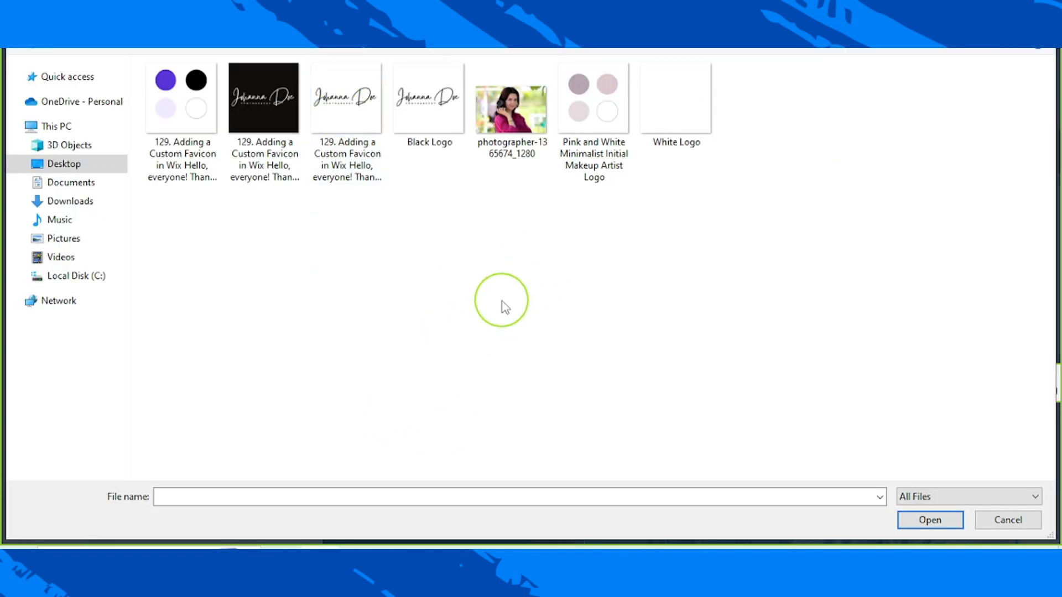
left_click(204, 149)
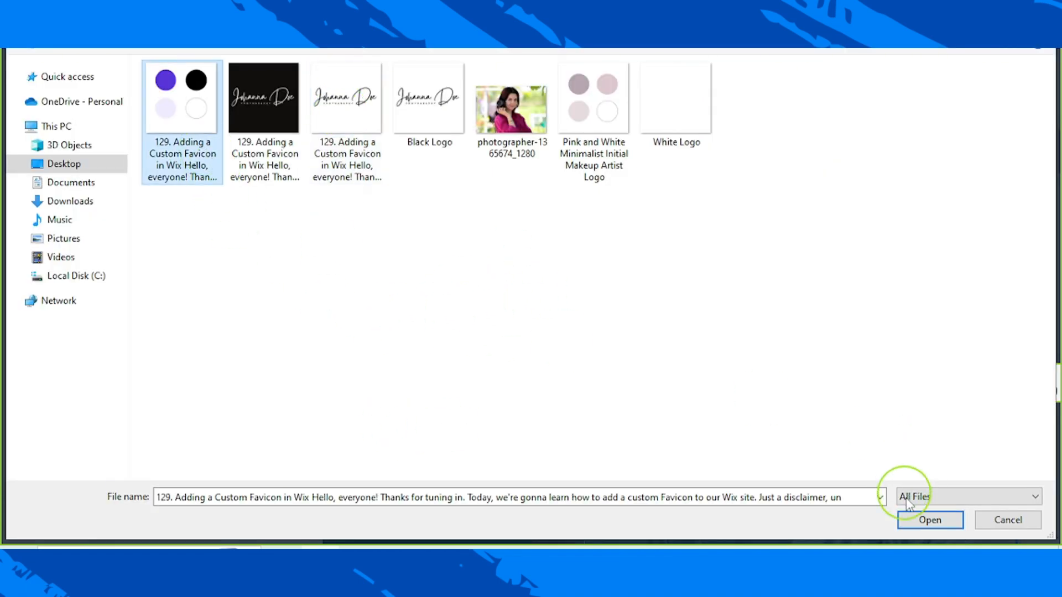
left_click(916, 517)
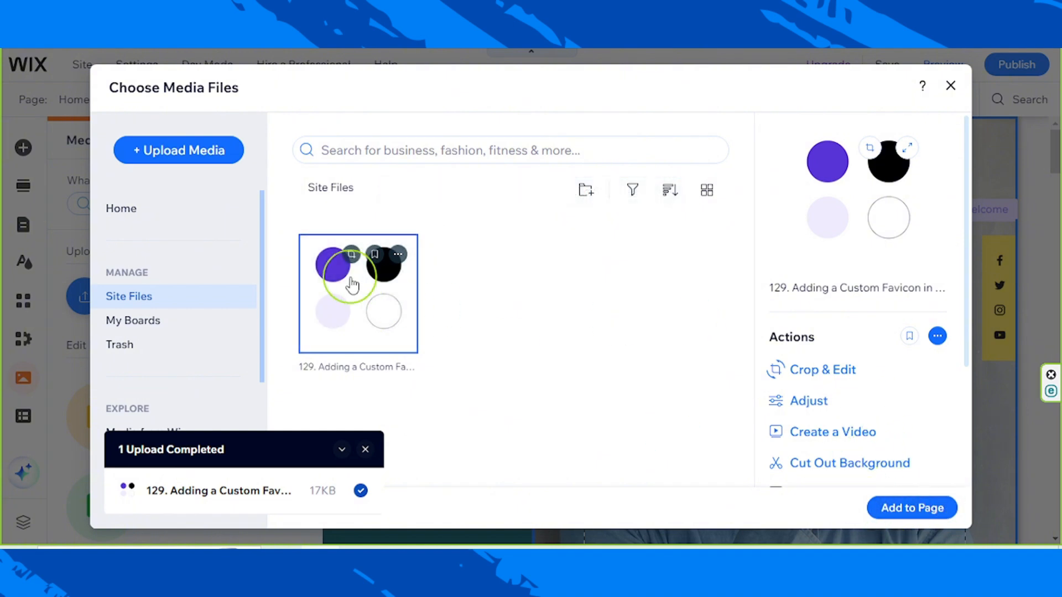
Add the uploaded palette image to the page, shrunk to about 284 px square and placed over the welcome section's photo.
left_click(918, 509)
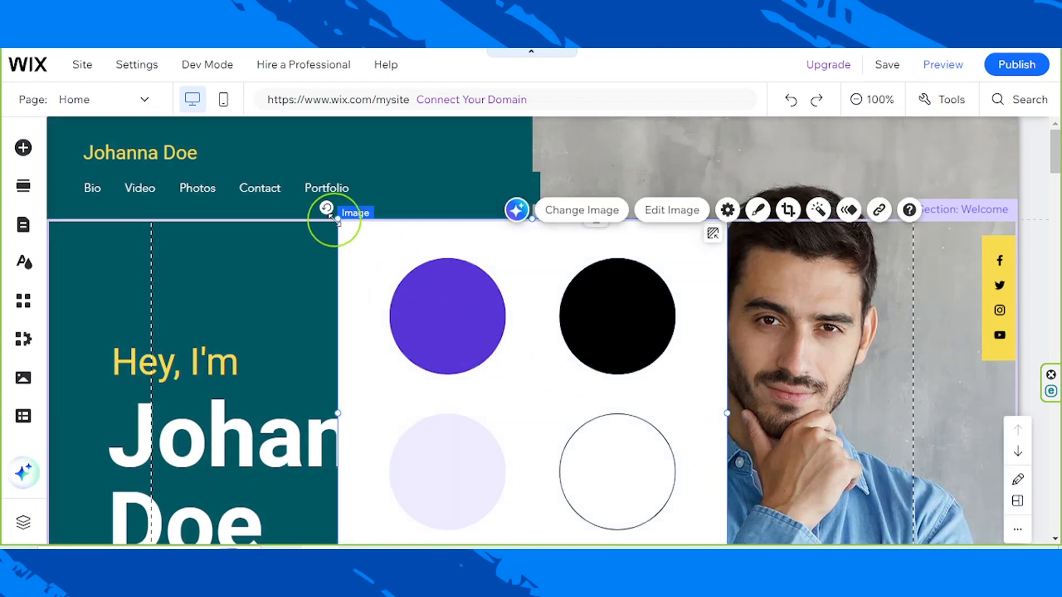
left_click_drag(336, 220, 517, 384)
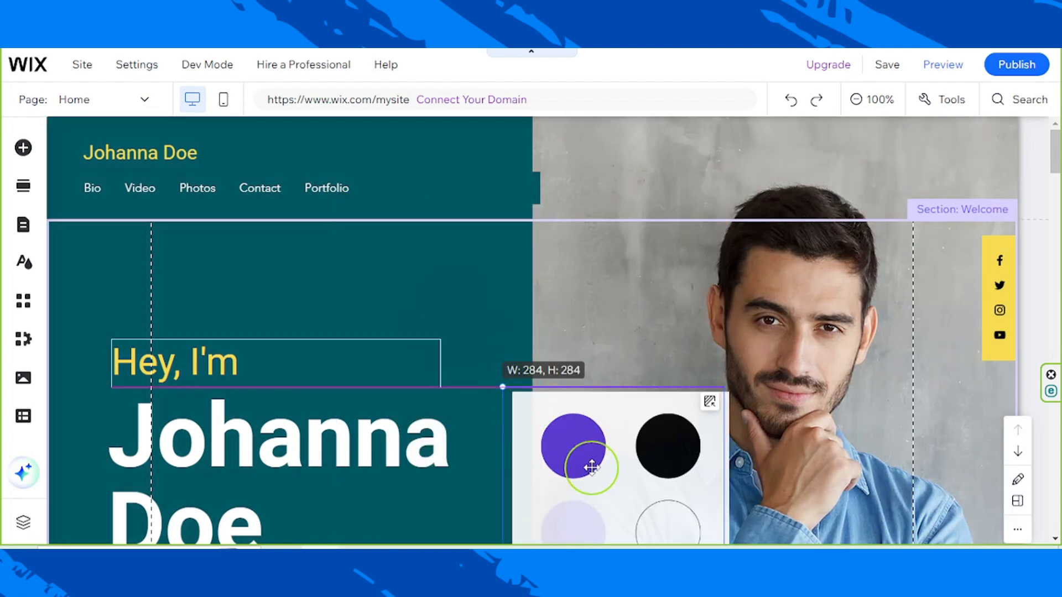
left_click_drag(591, 468, 682, 360)
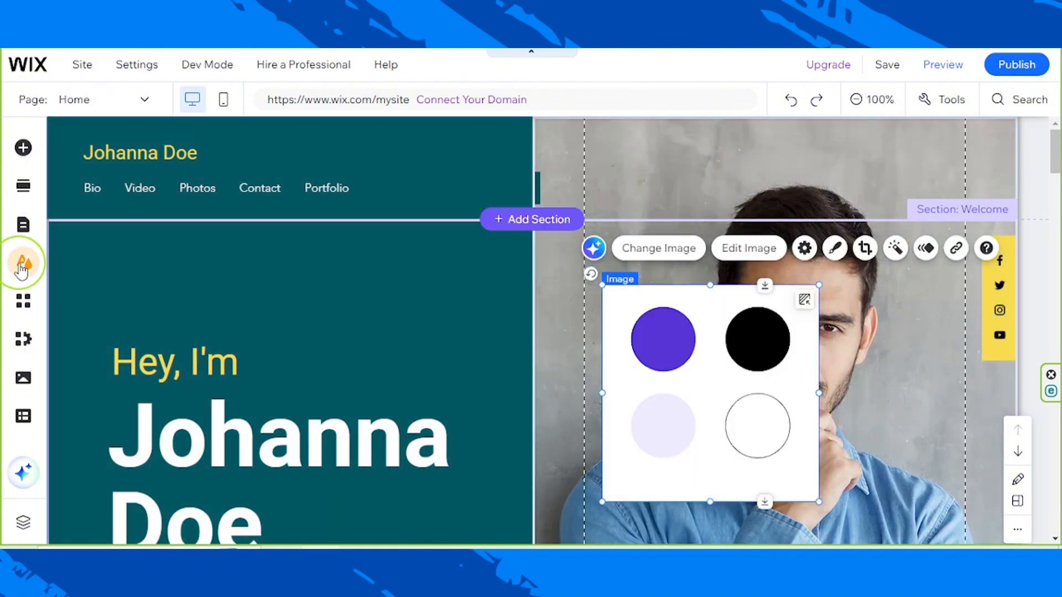
In the site's colour theme, set the black base colour to #5936DB, sampled from the palette's purple circle.
left_click(23, 265)
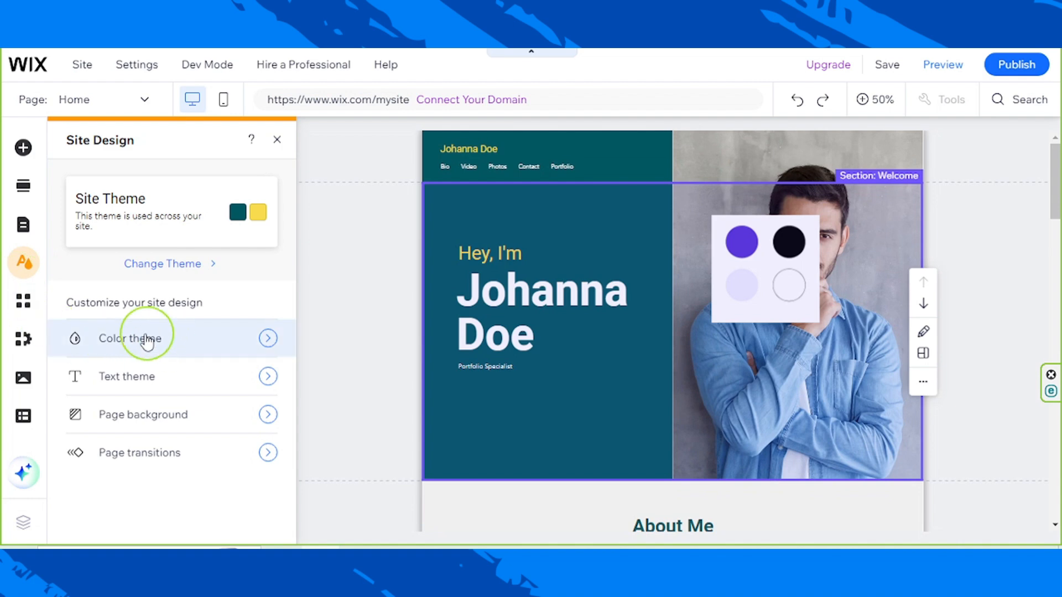
left_click(158, 346)
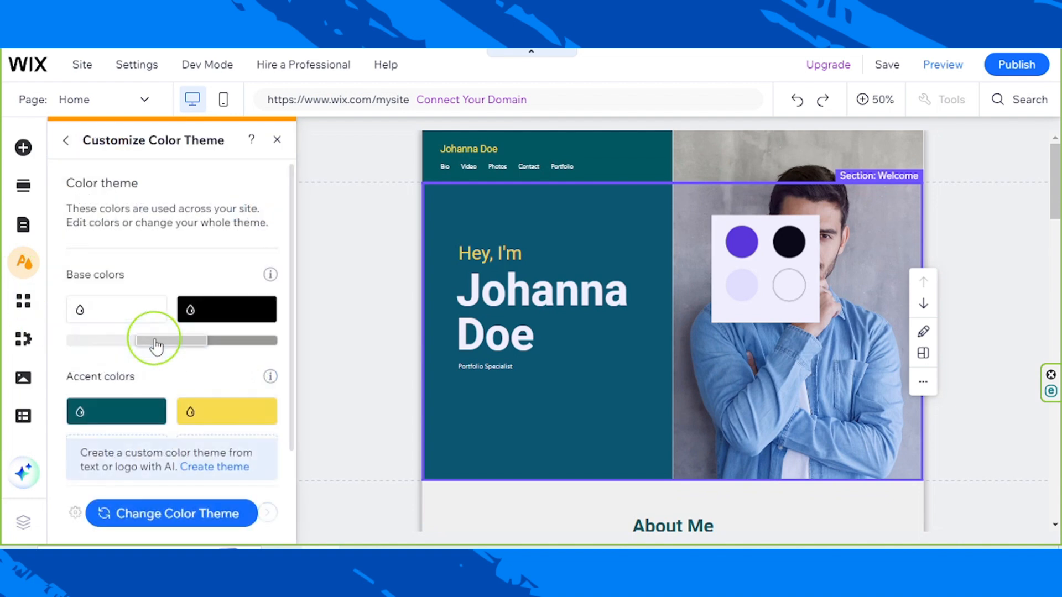
left_click(219, 312)
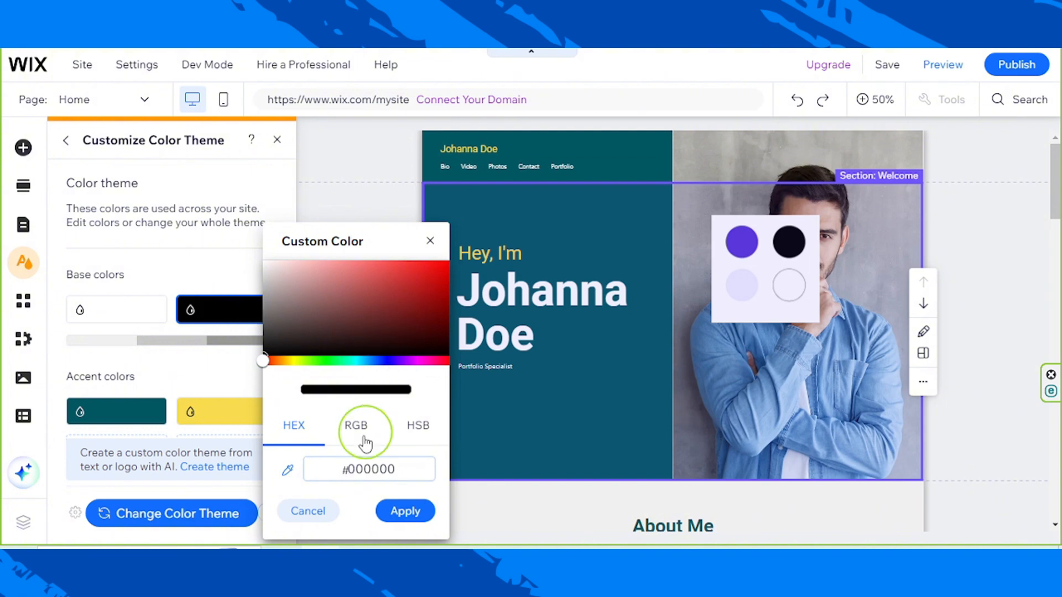
left_click(287, 470)
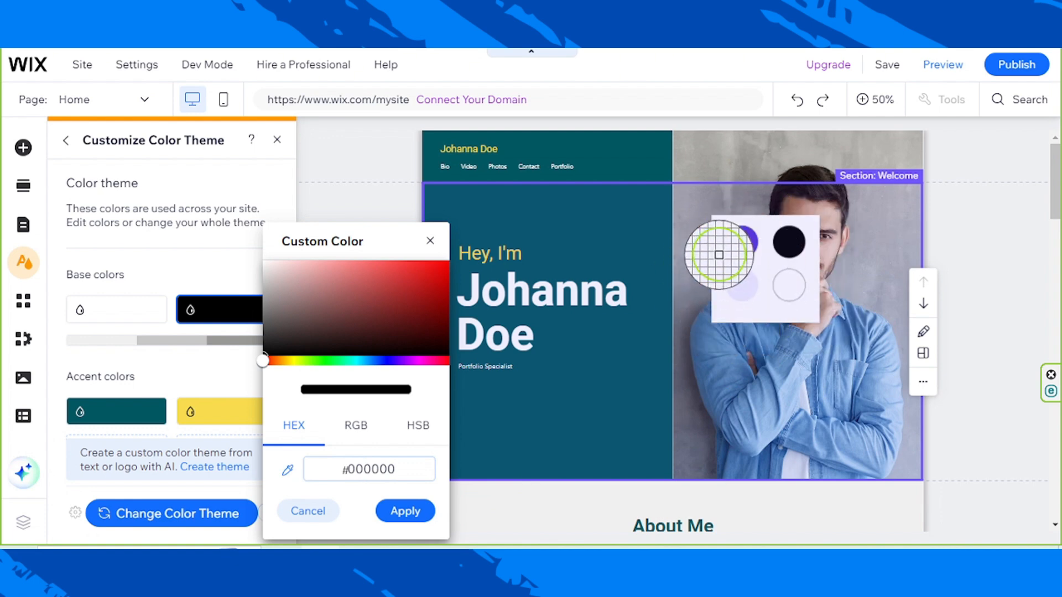
left_click(741, 242)
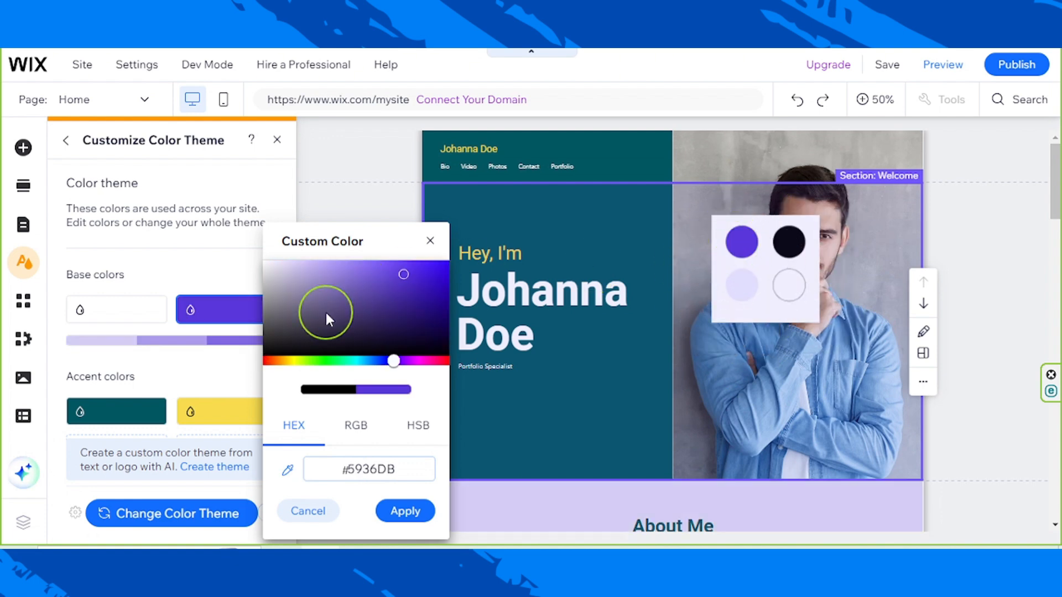
left_click(427, 520)
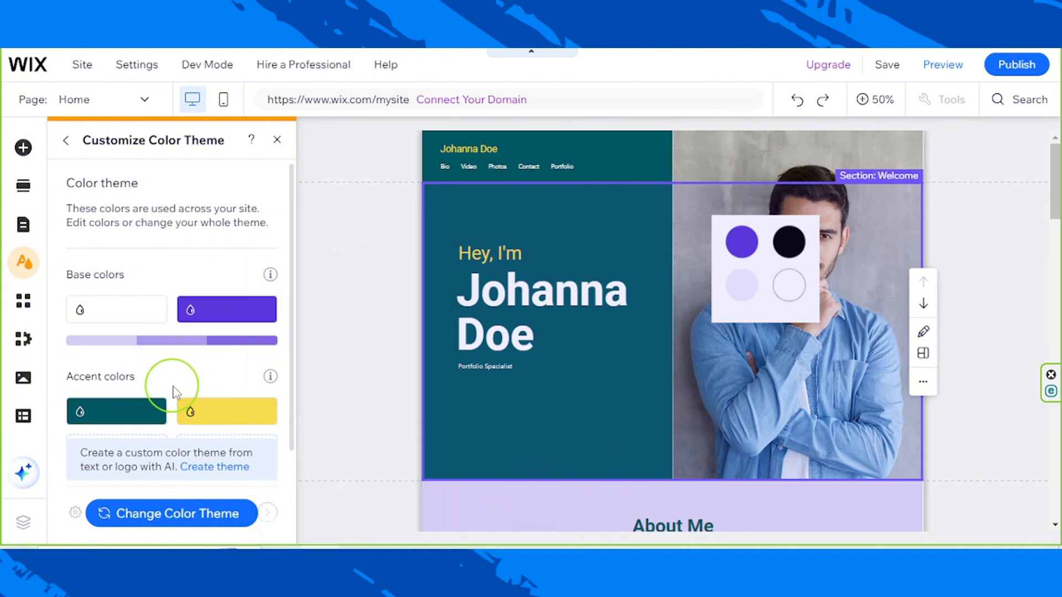
Set the yellow accent colour of the theme to white, #FFFFFF.
scroll(169, 382, "down", 2)
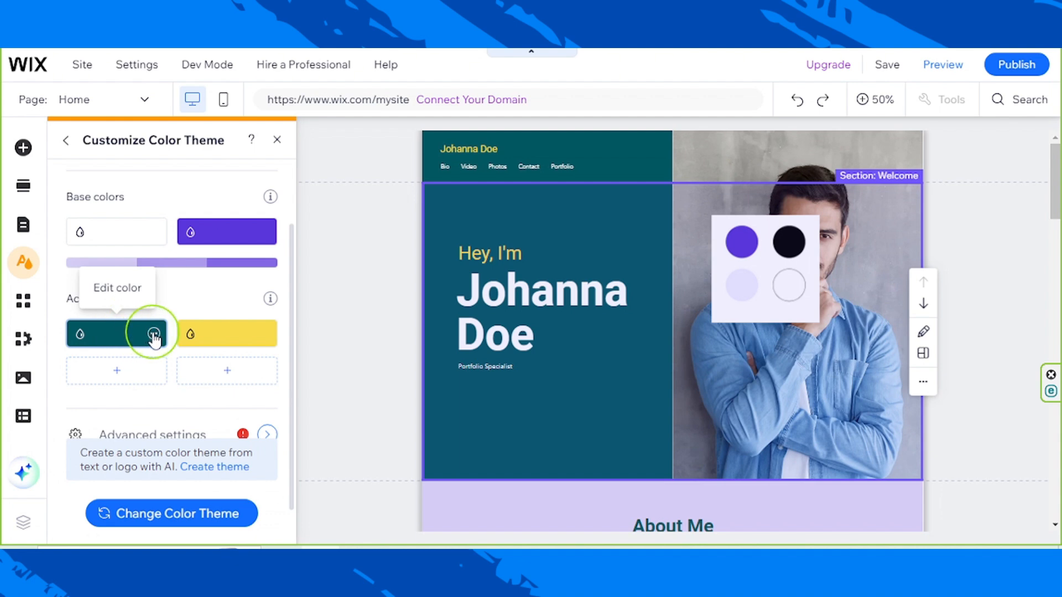
left_click(234, 333)
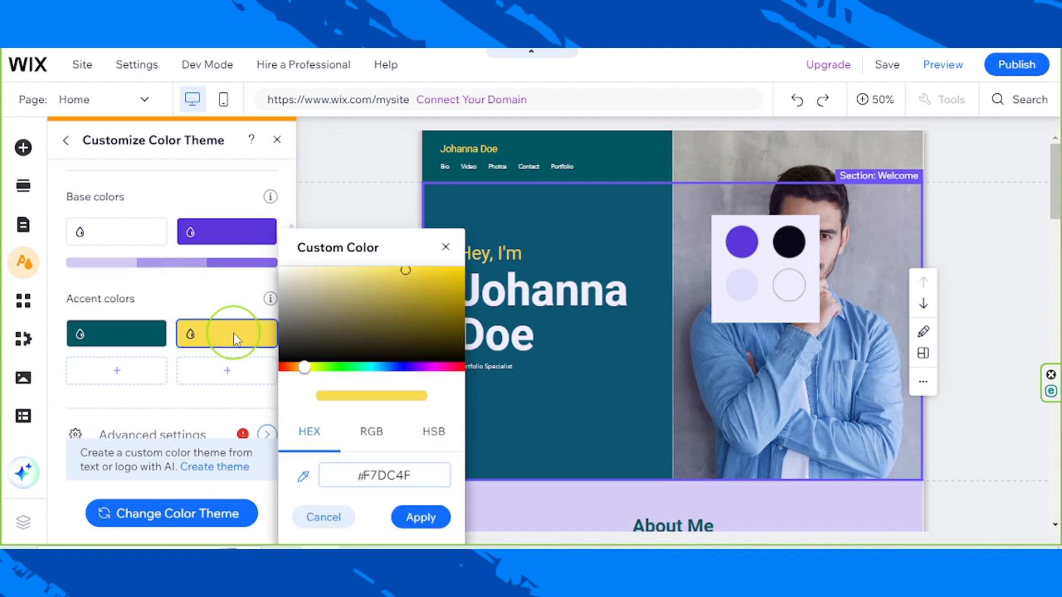
left_click(240, 235)
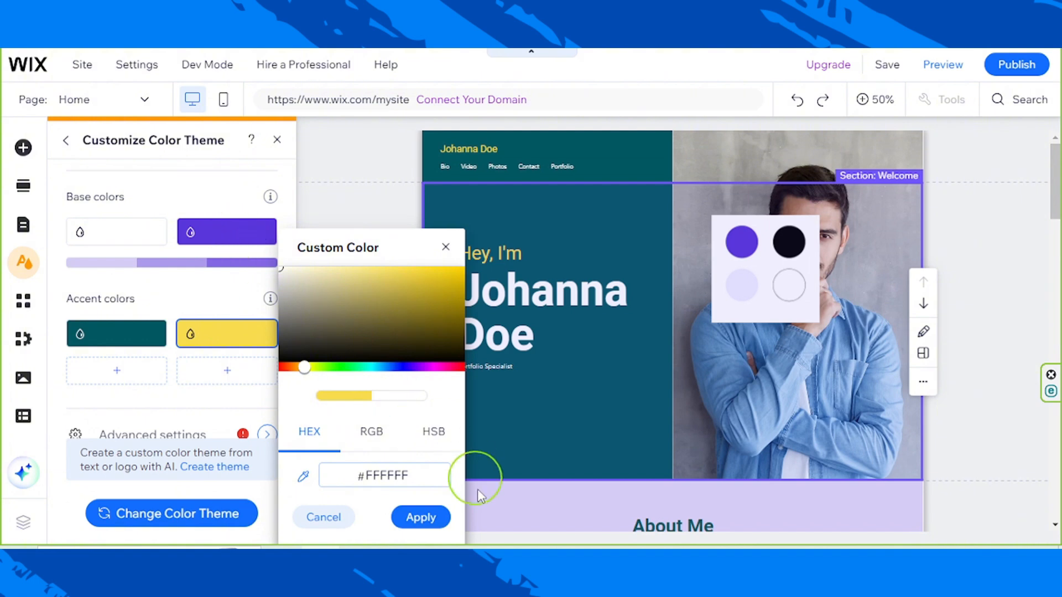
left_click(421, 517)
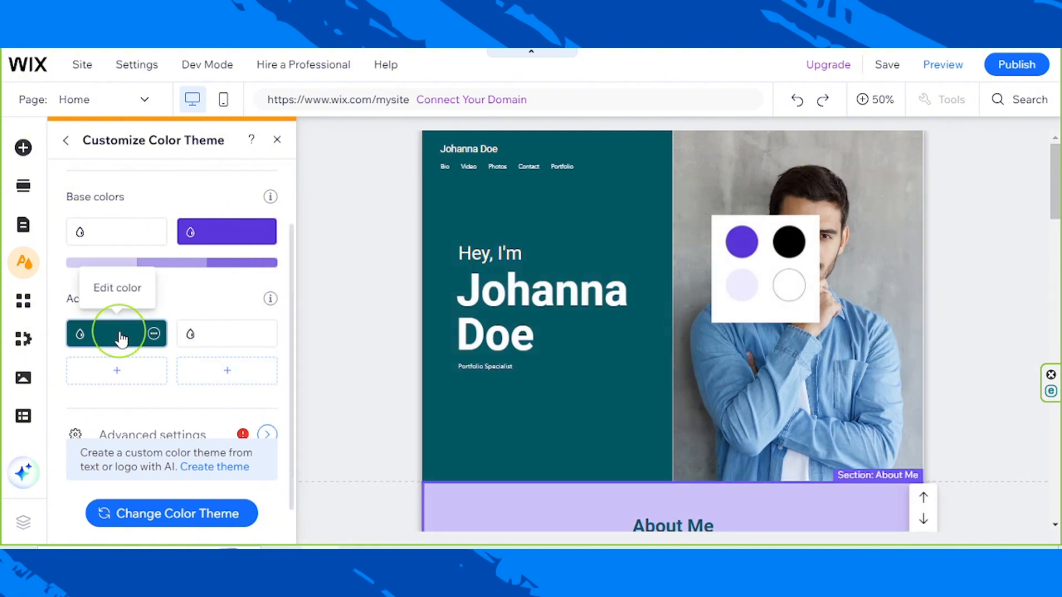
Set the teal accent colour to #5733D7 from the palette's purple circle, after trying the lavender #EFECFF.
left_click(120, 337)
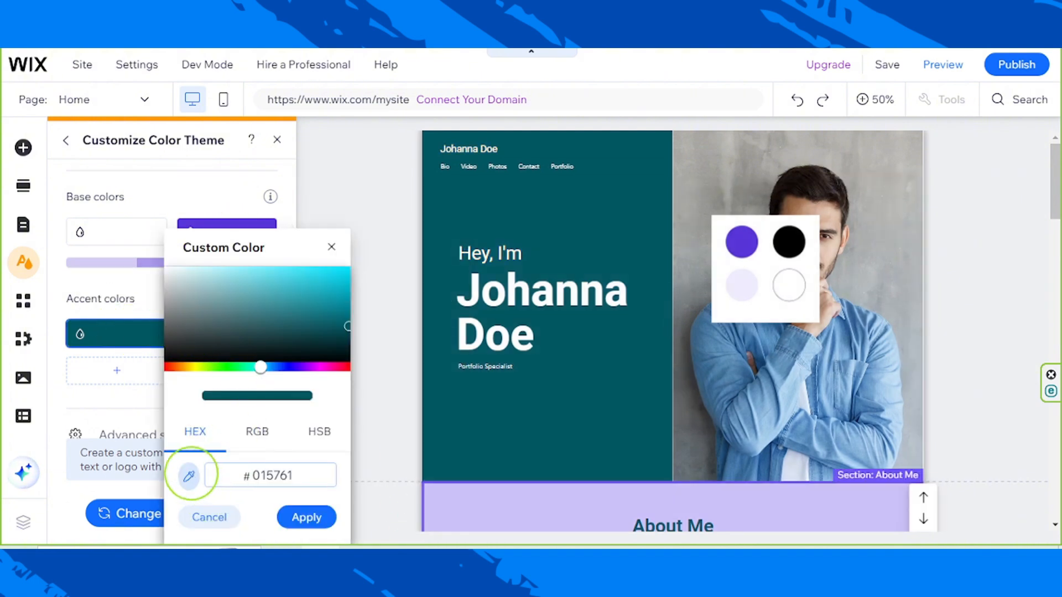
left_click(751, 286)
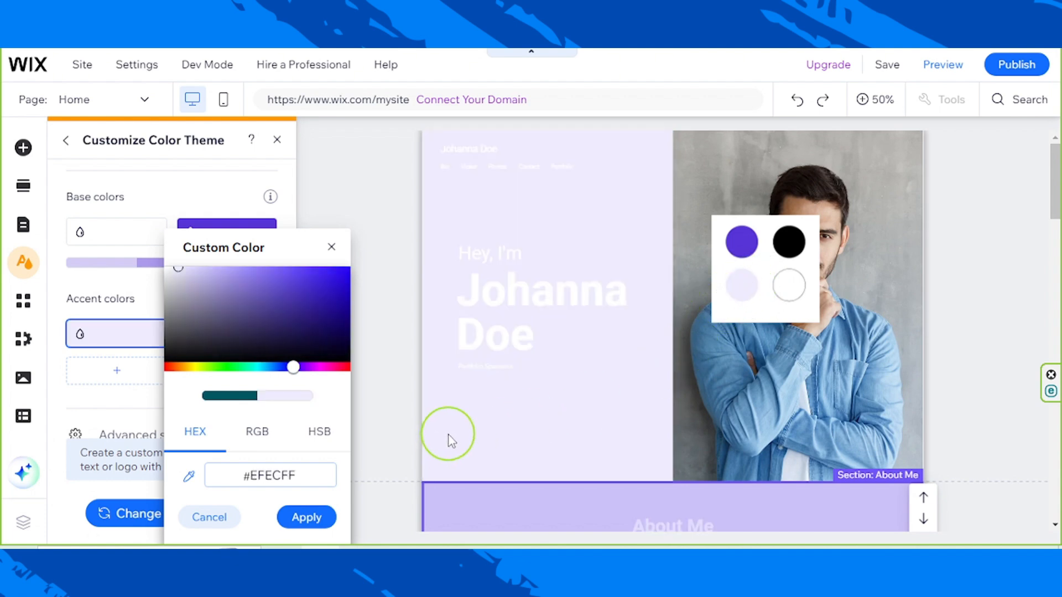
left_click(188, 475)
left_click(744, 240)
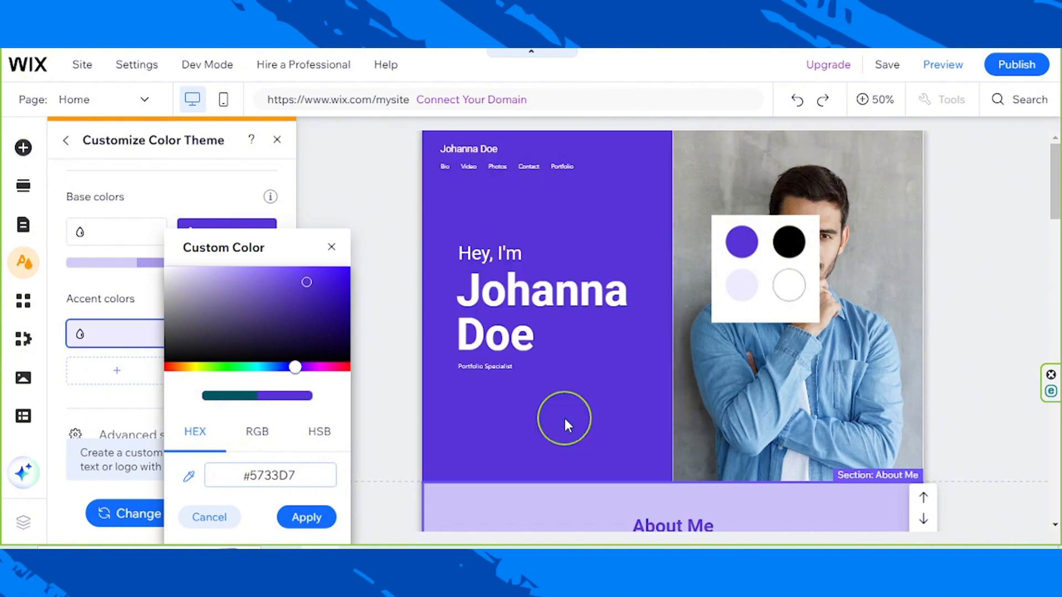
left_click(304, 517)
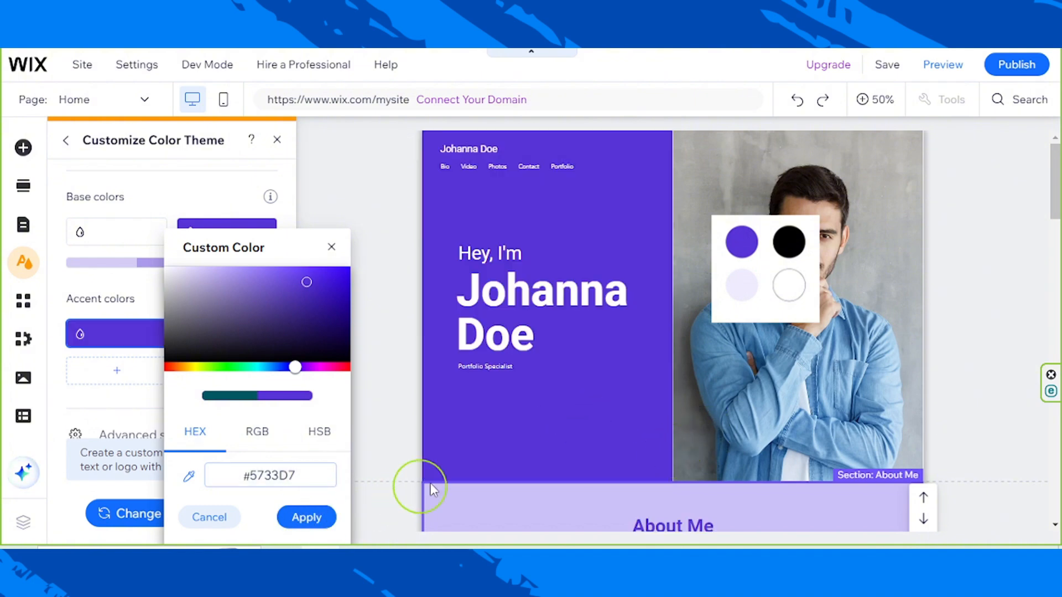
left_click(468, 467)
Check how the new theme colours look on the page down to the gallery section.
scroll(579, 427, "down", 10)
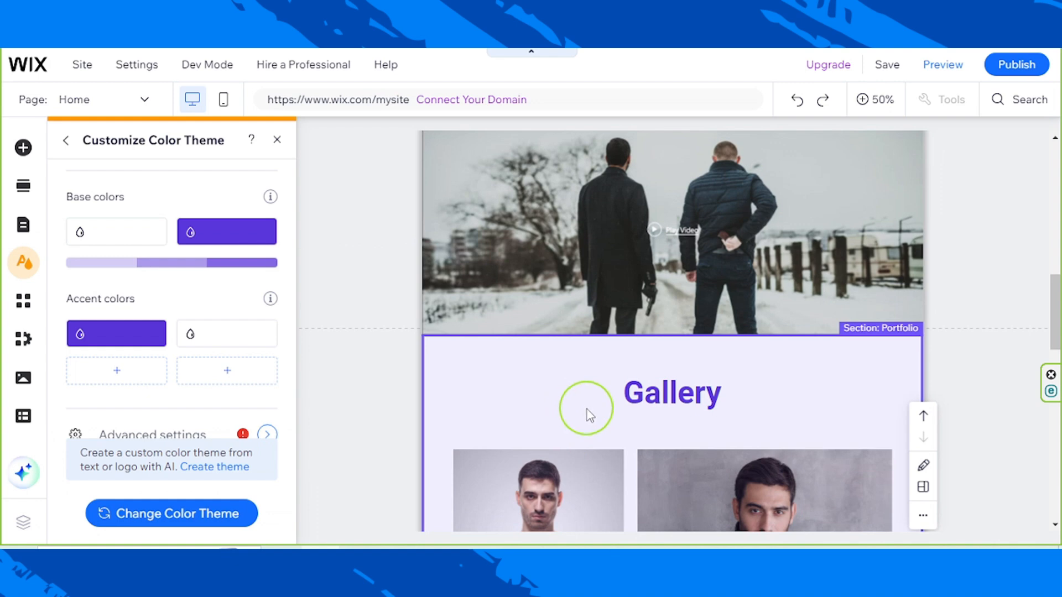
scroll(585, 414, "up", 10)
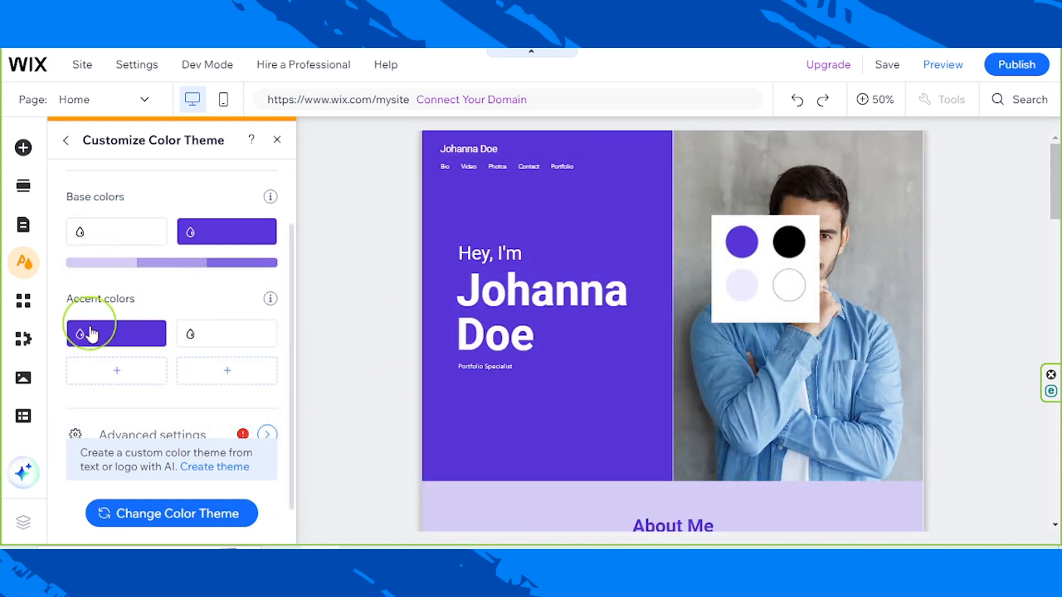
scroll(185, 382, "down", 1)
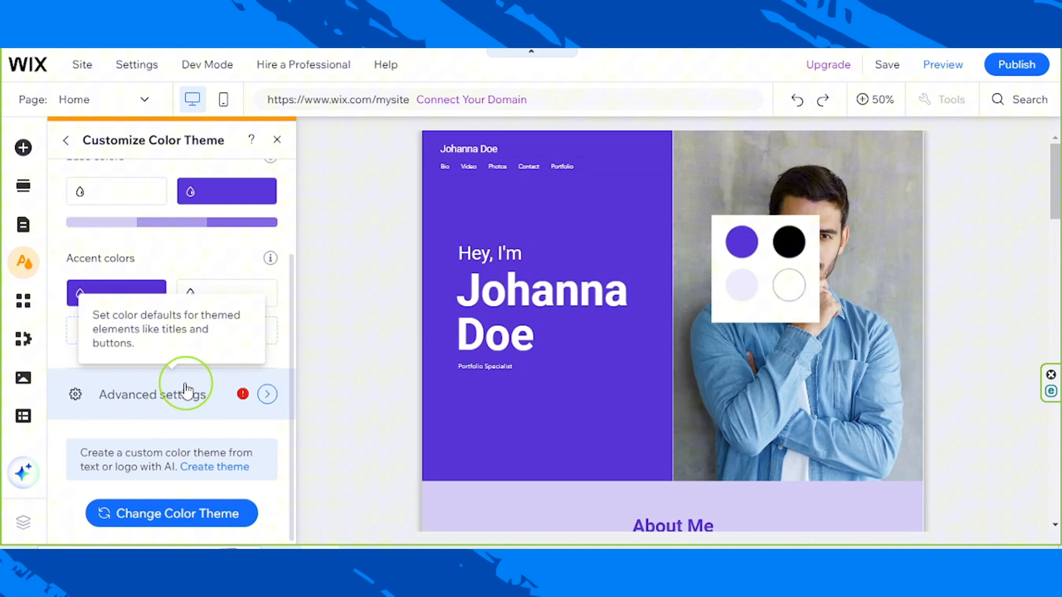
In the theme's advanced colour defaults, add black #000000 as a custom colour and apply it to Titles.
left_click(148, 408)
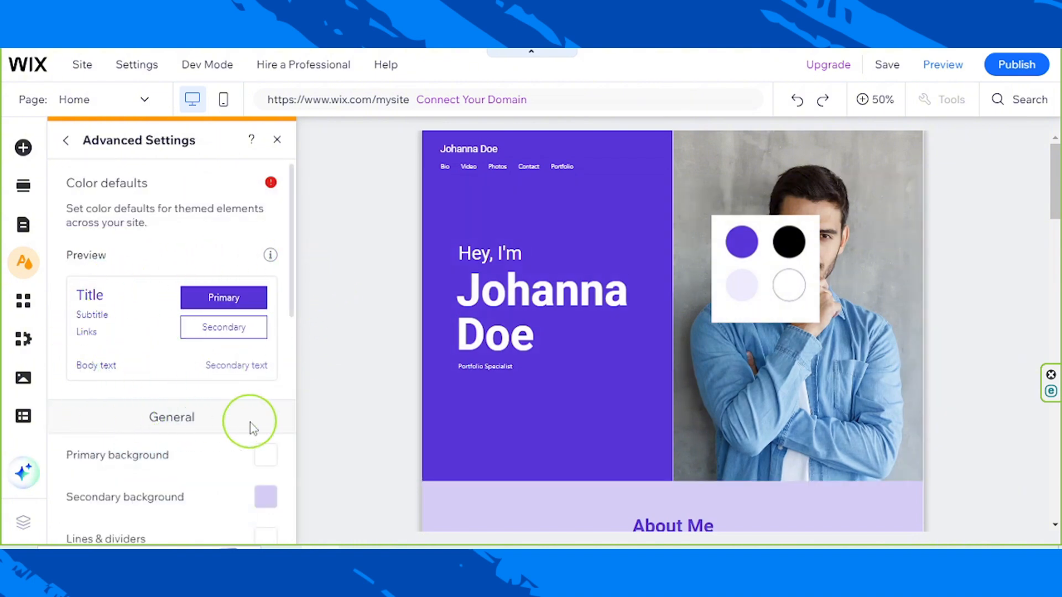
scroll(250, 423, "down", 5)
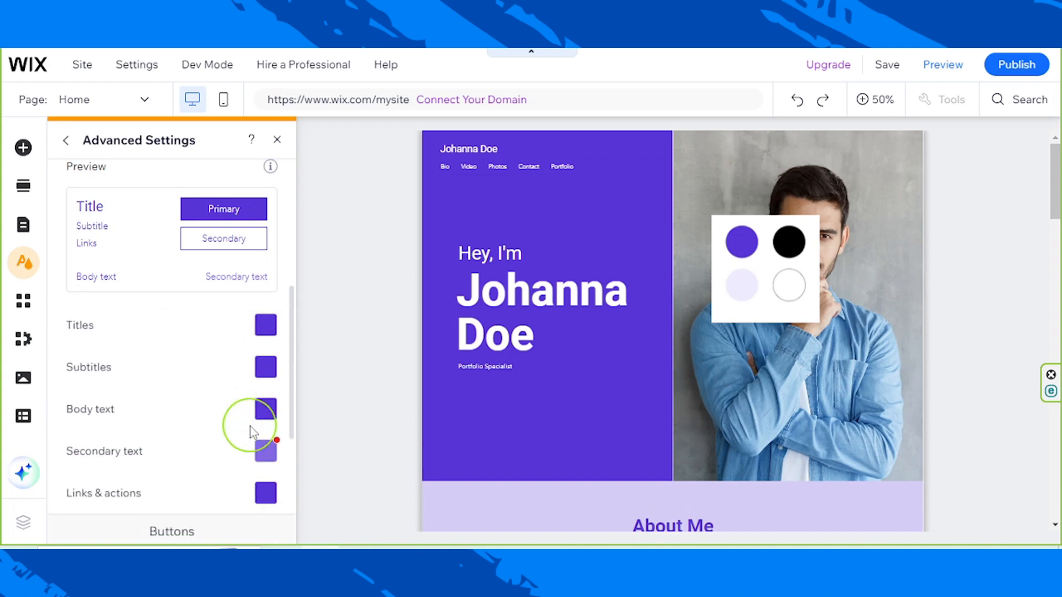
scroll(249, 426, "up", 4)
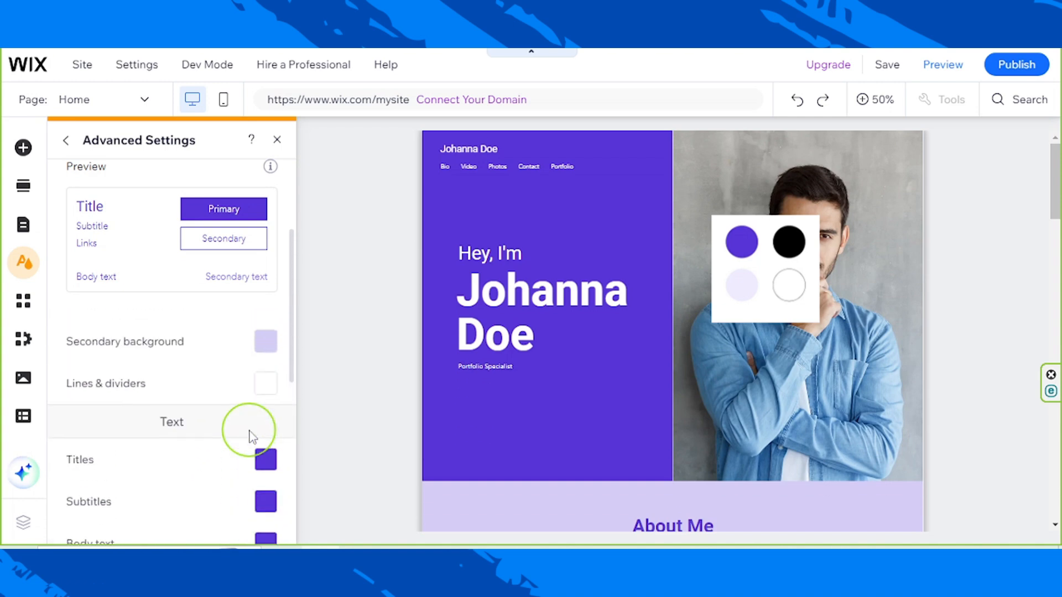
scroll(173, 424, "down", 2)
left_click(264, 381)
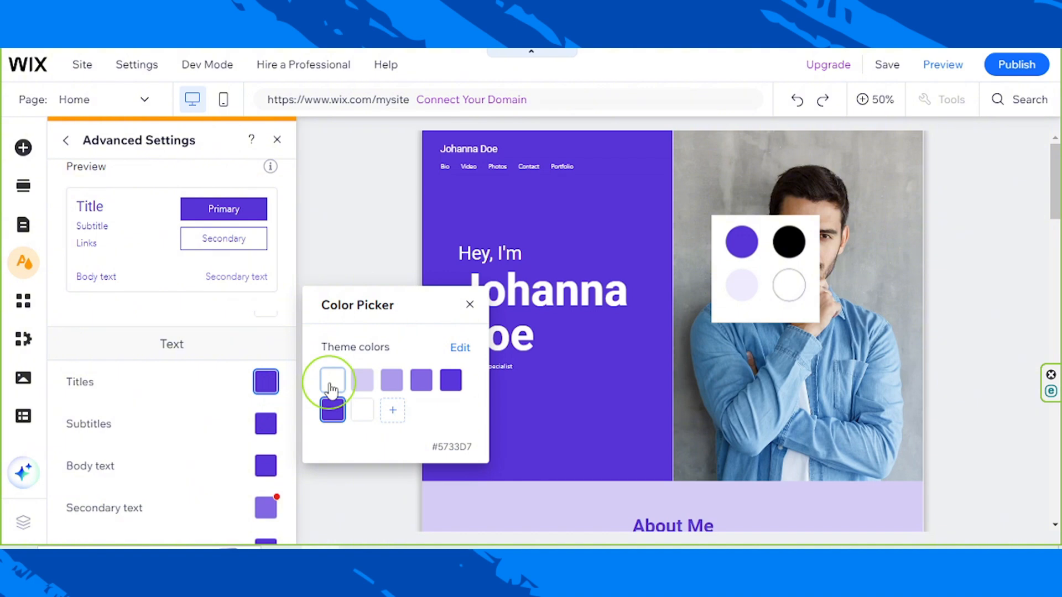
left_click(392, 410)
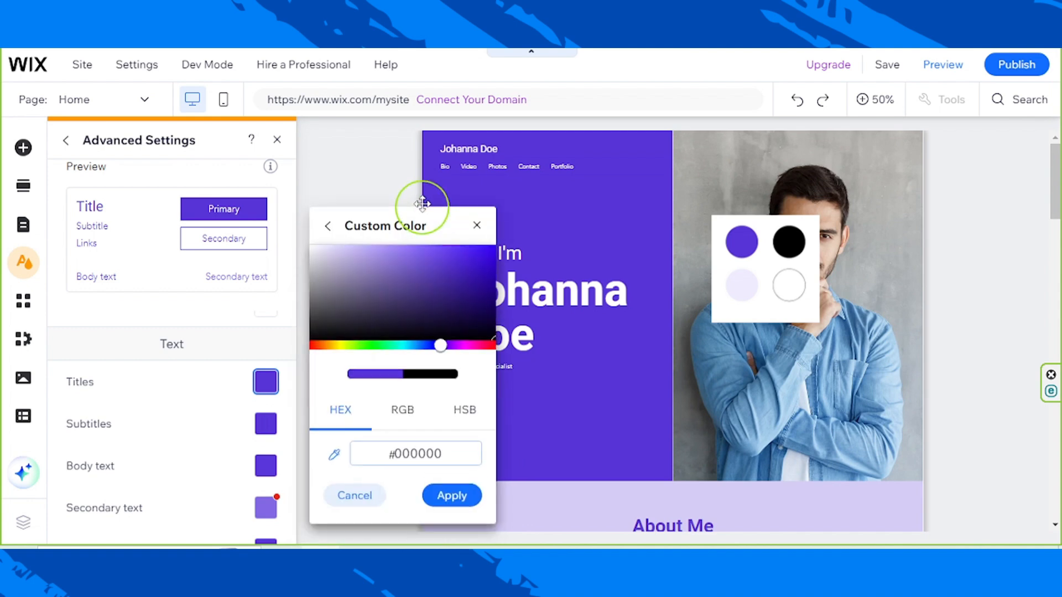
left_click(441, 460)
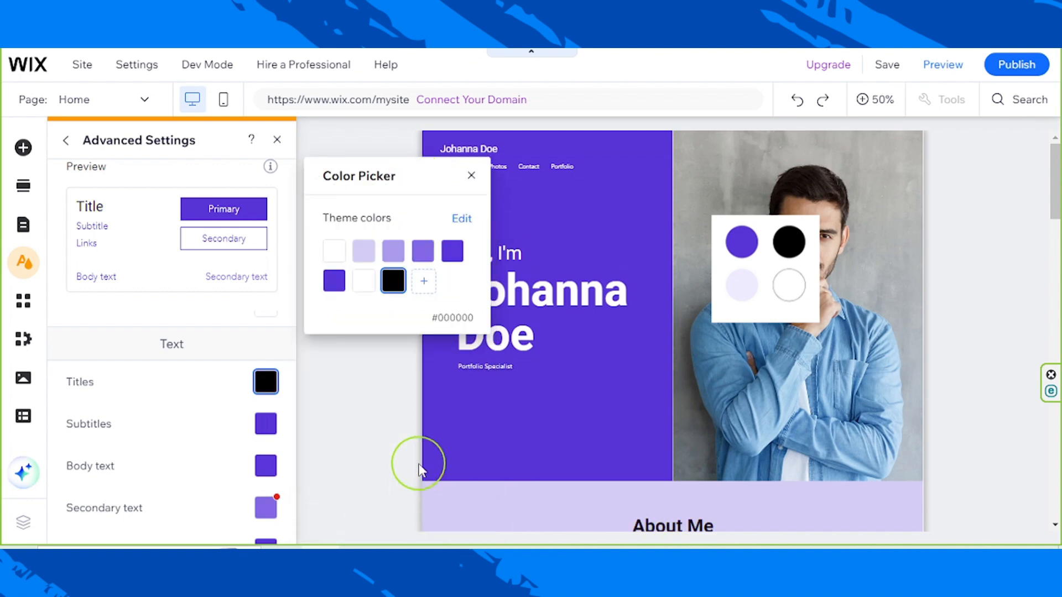
Set the default colours of Subtitles and Body text to the black theme colour #000000.
left_click(264, 425)
left_click(264, 425)
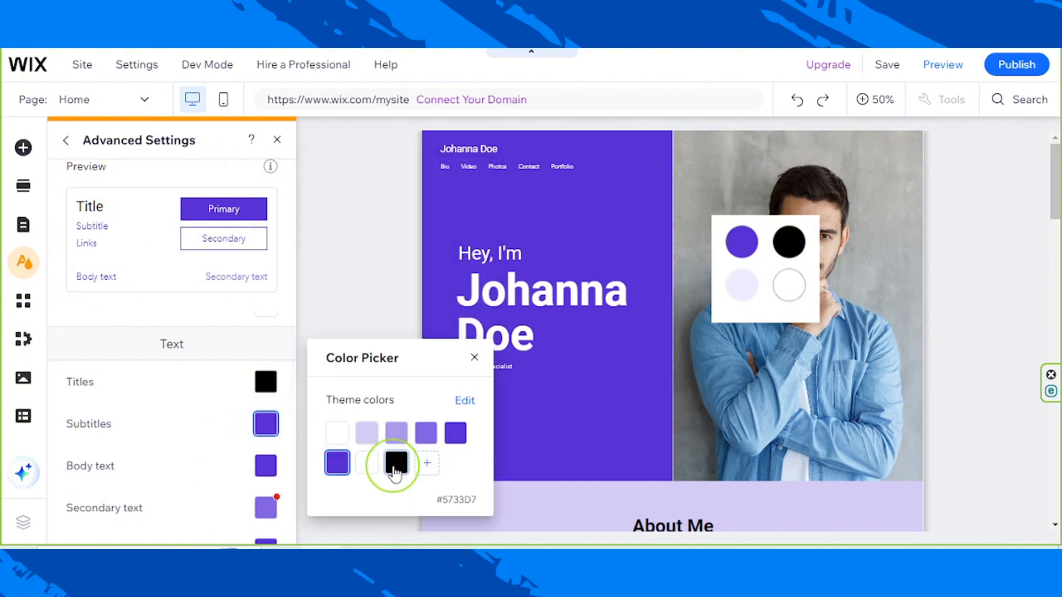
left_click(395, 467)
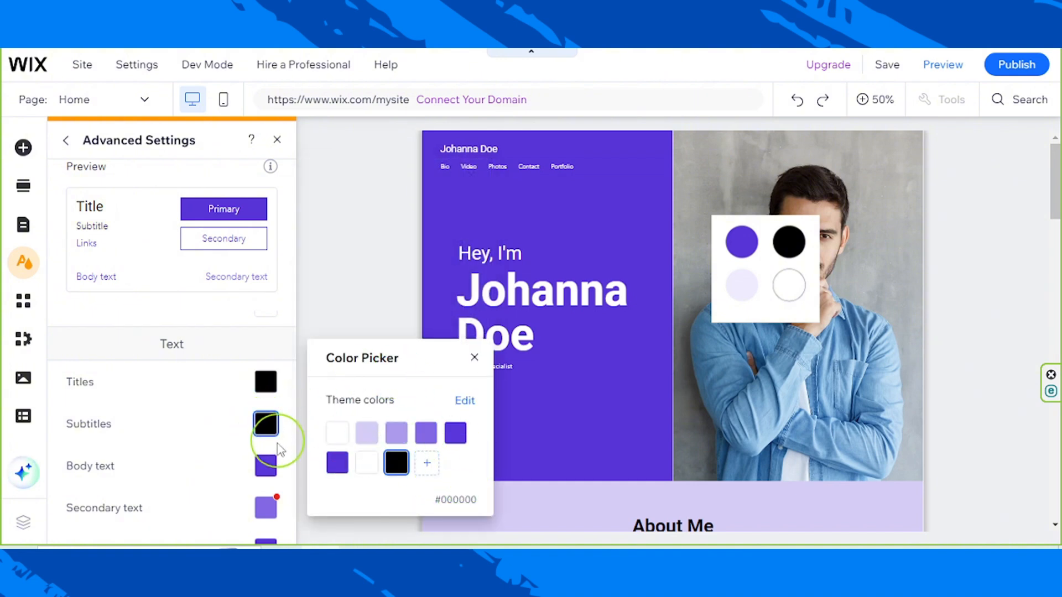
left_click(268, 469)
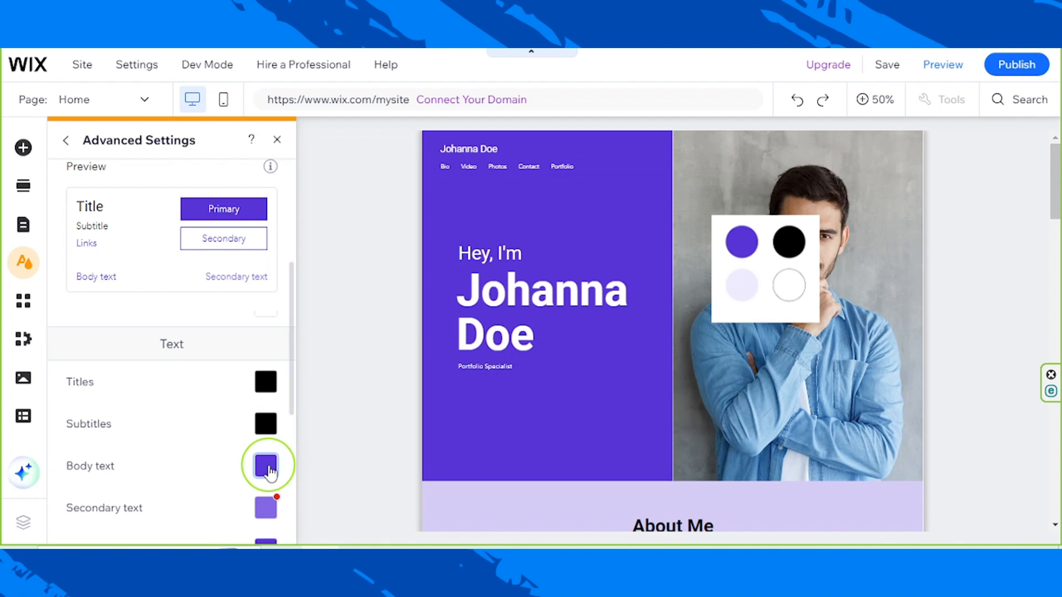
left_click(267, 468)
left_click(402, 494)
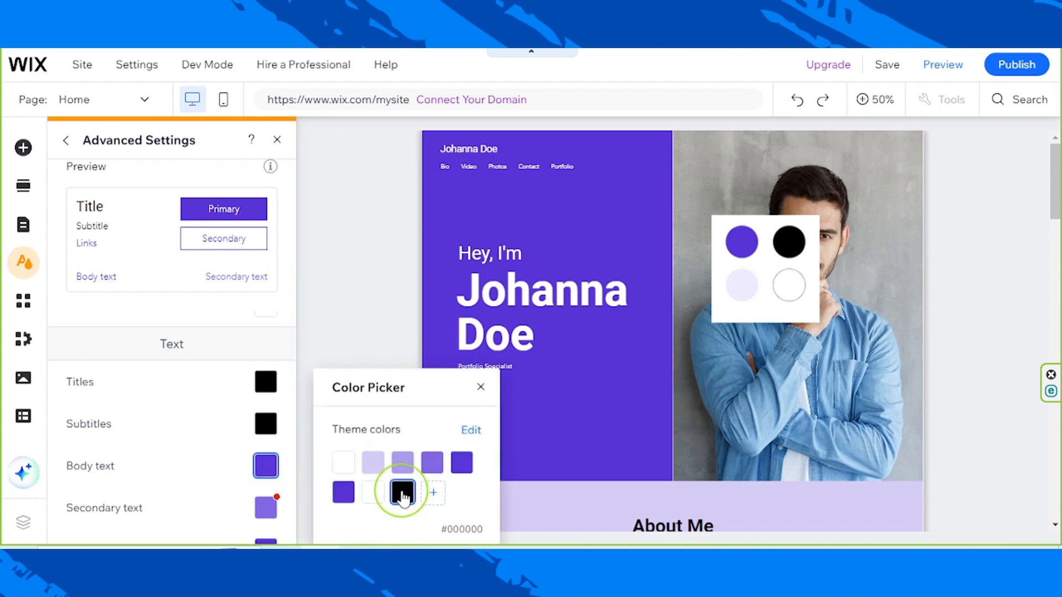
left_click(278, 479)
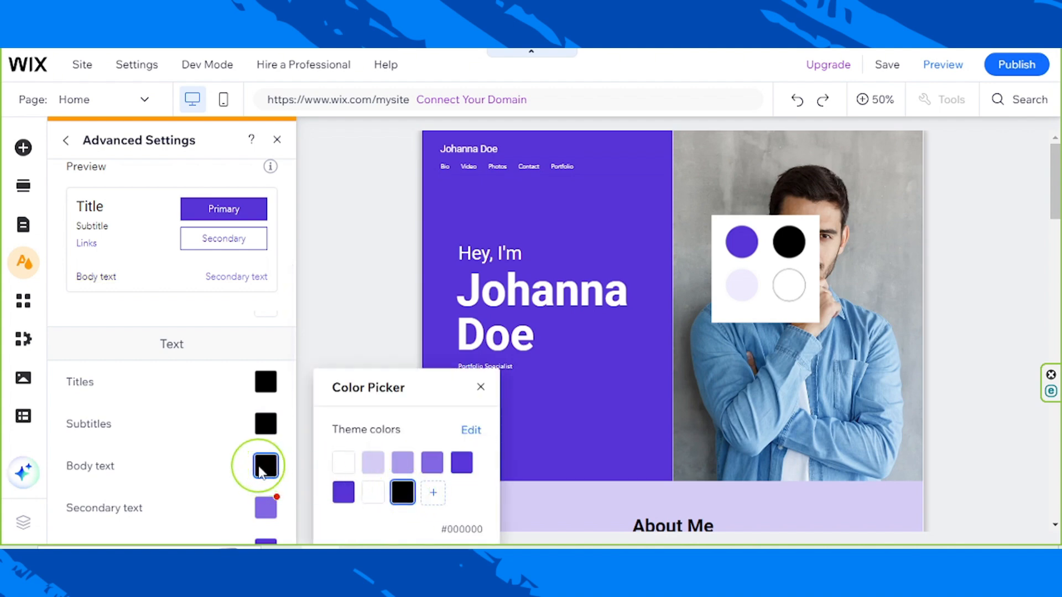
Set the default colours of Secondary text and Links & actions to black #000000.
left_click(269, 513)
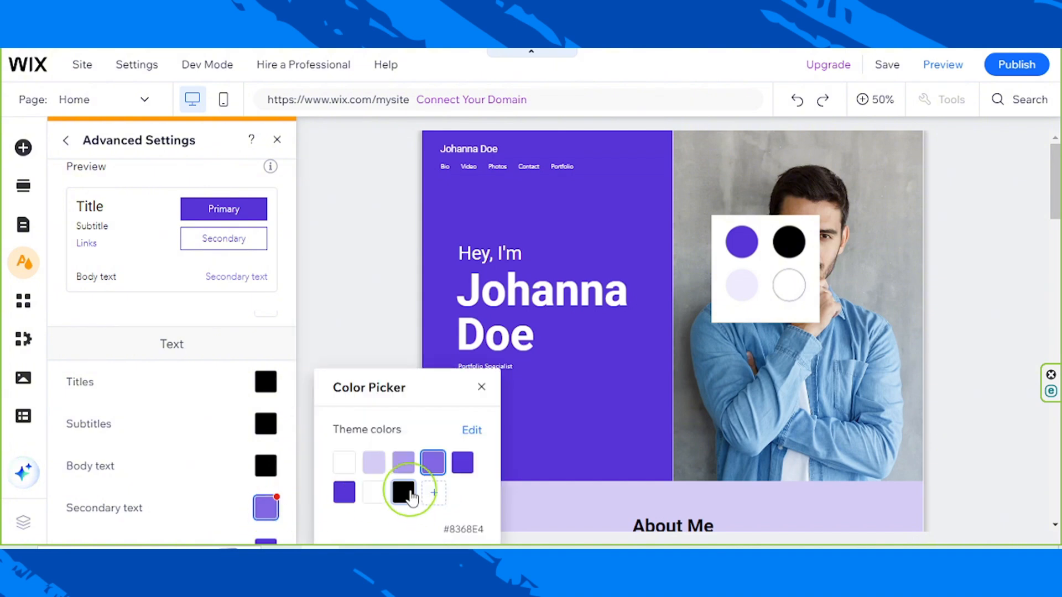
left_click(406, 494)
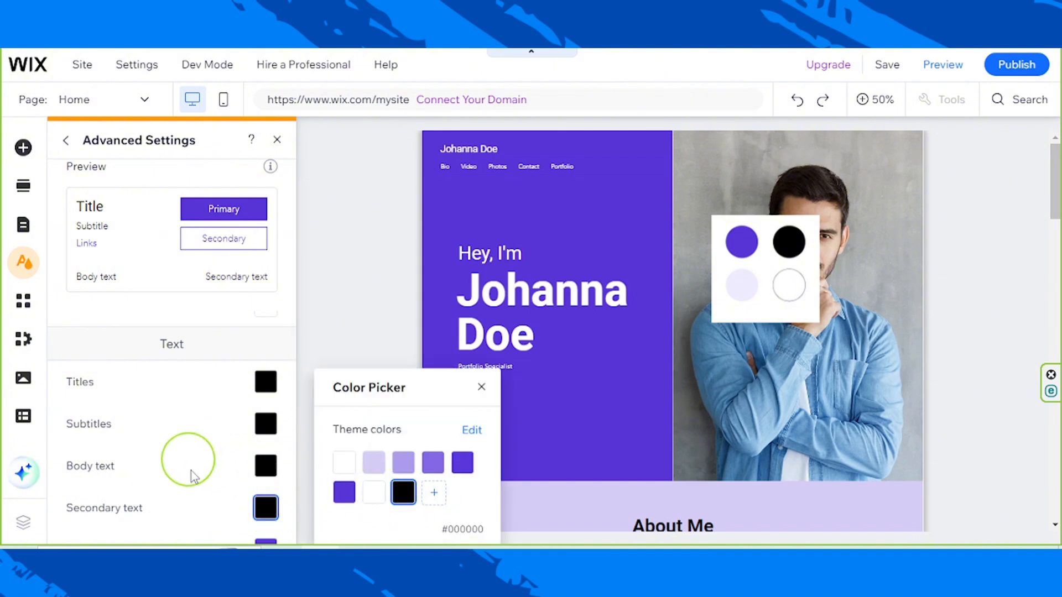
left_click(480, 388)
scroll(260, 415, "down", 3)
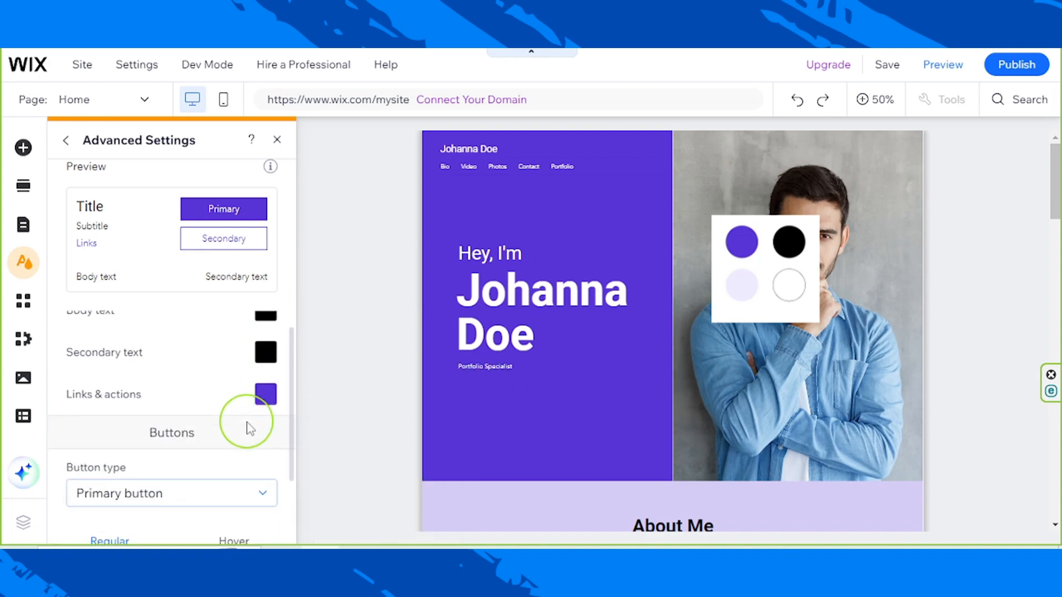
left_click(266, 395)
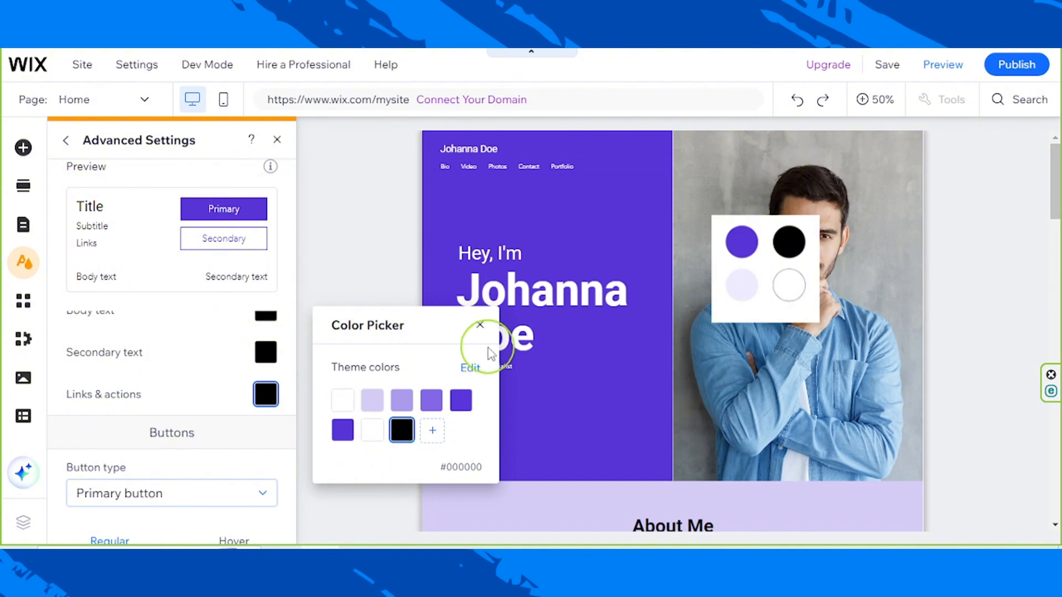
left_click(481, 331)
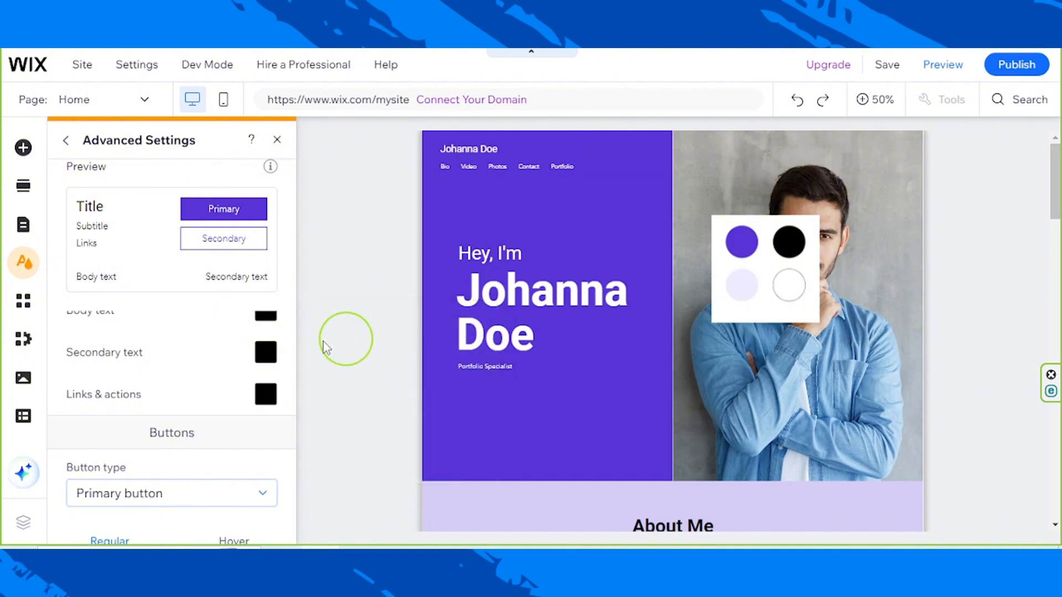
Examine the primary and secondary button previews and the button colour defaults, and return to the site design overview.
scroll(230, 349, "up", 3)
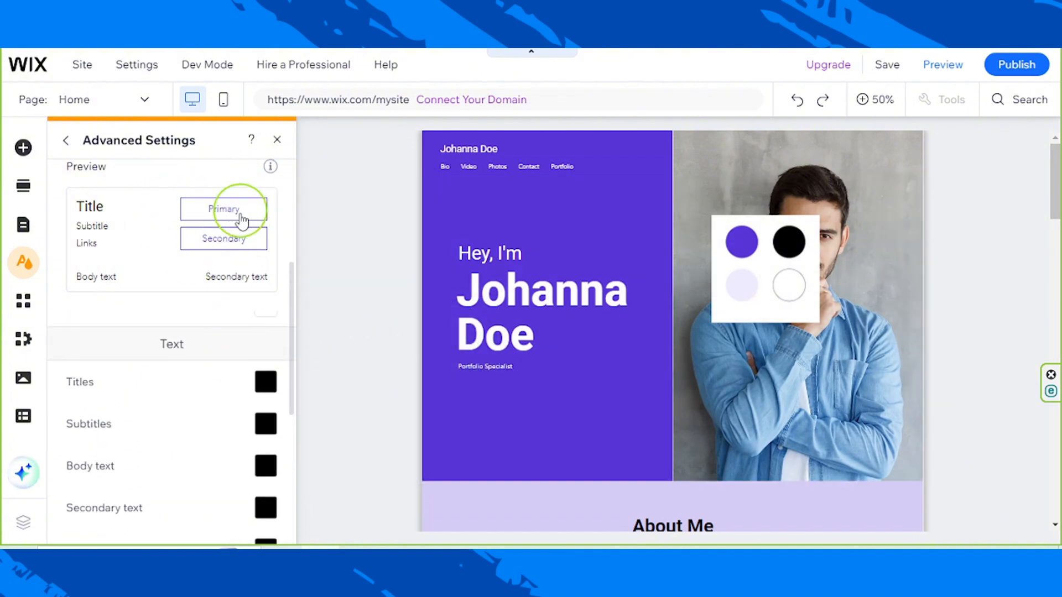
scroll(221, 376, "down", 5)
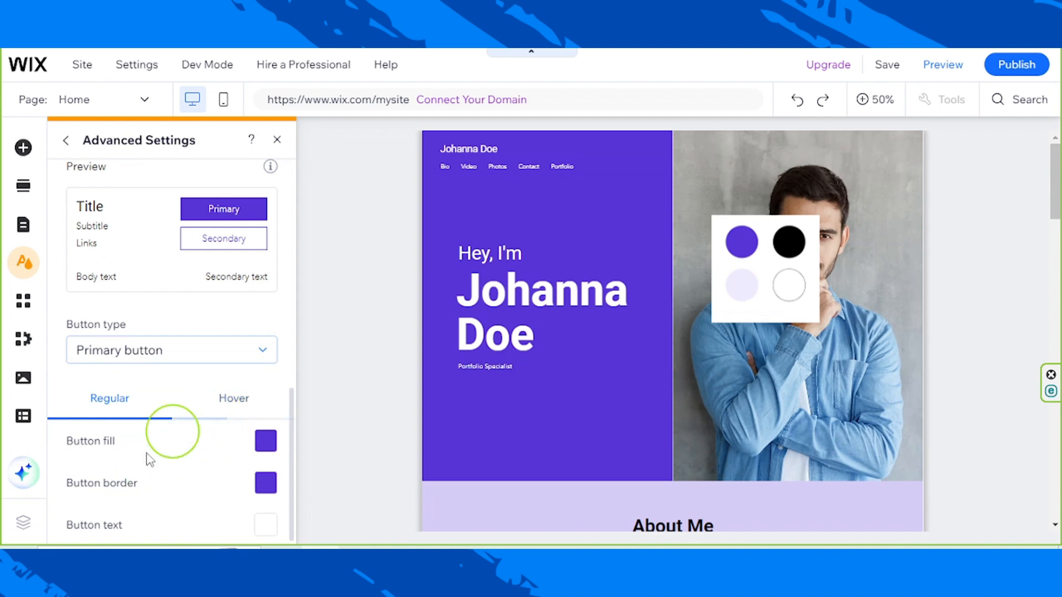
scroll(236, 343, "up", 3)
scroll(237, 343, "up", 2)
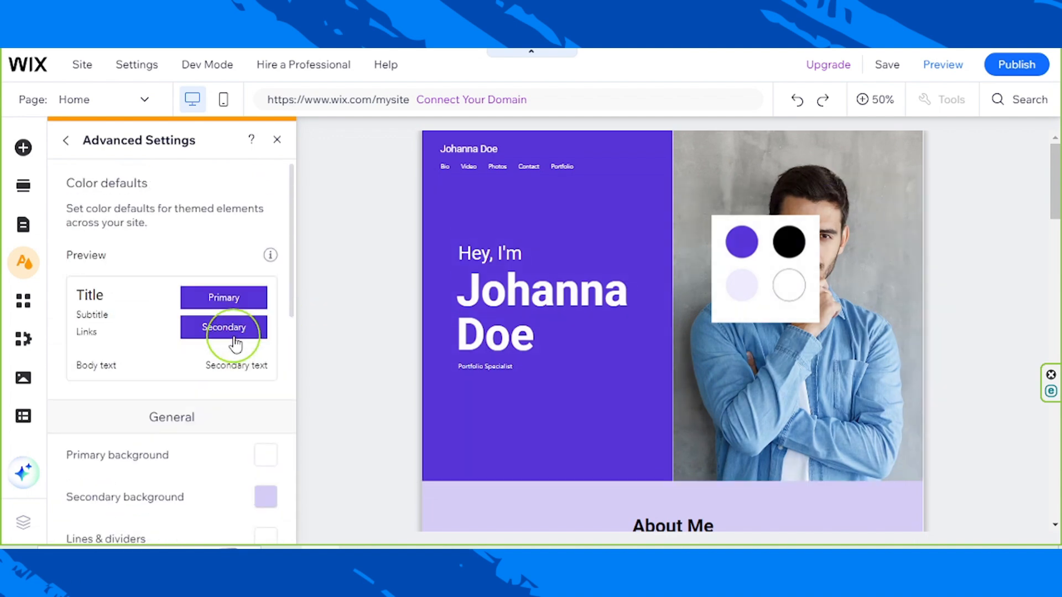
left_click(66, 144)
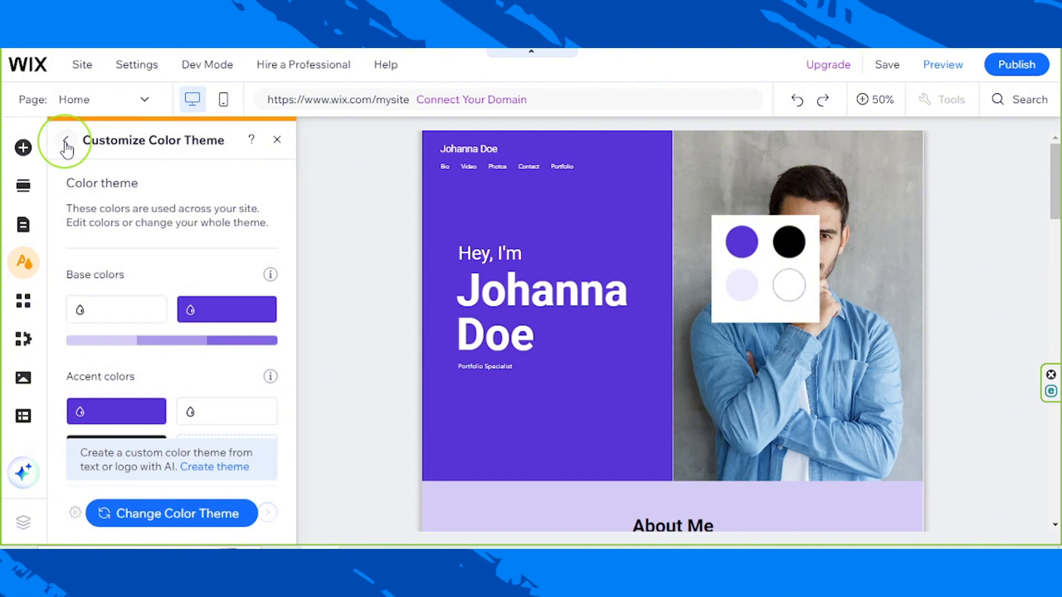
left_click(65, 145)
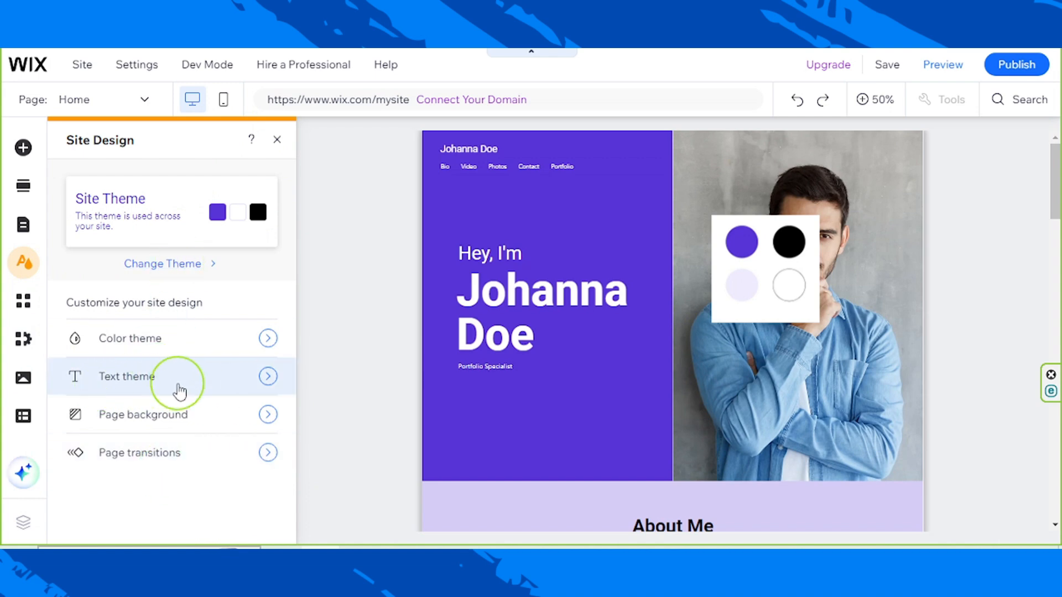
Change the site's text theme to the Quicksand pairing, after trying the Syne and Avenir Light themes.
left_click(180, 391)
mouse_move(155, 325)
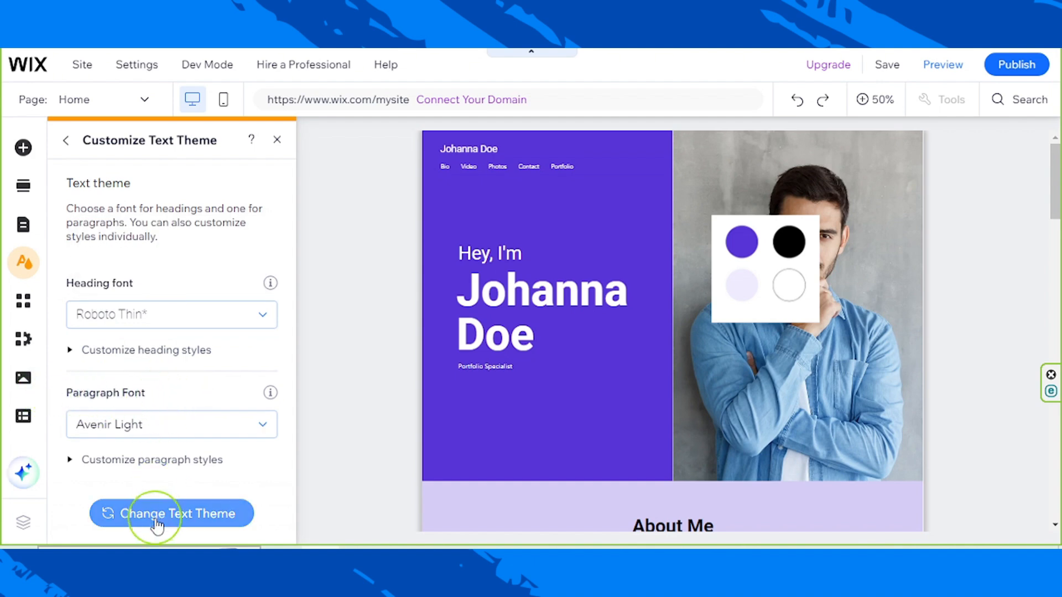
left_click(167, 507)
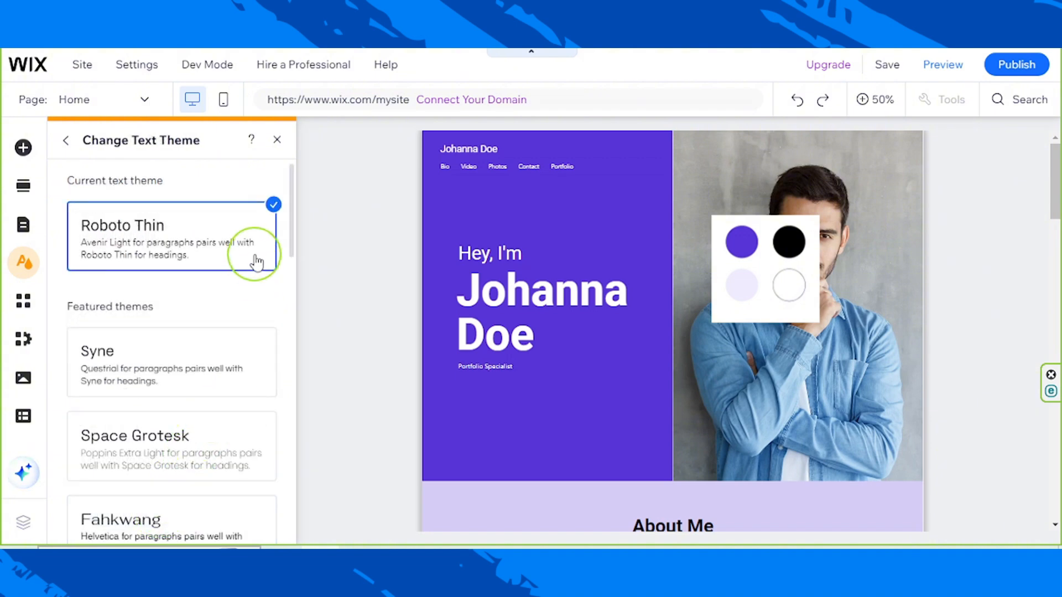
left_click_drag(291, 205, 290, 234)
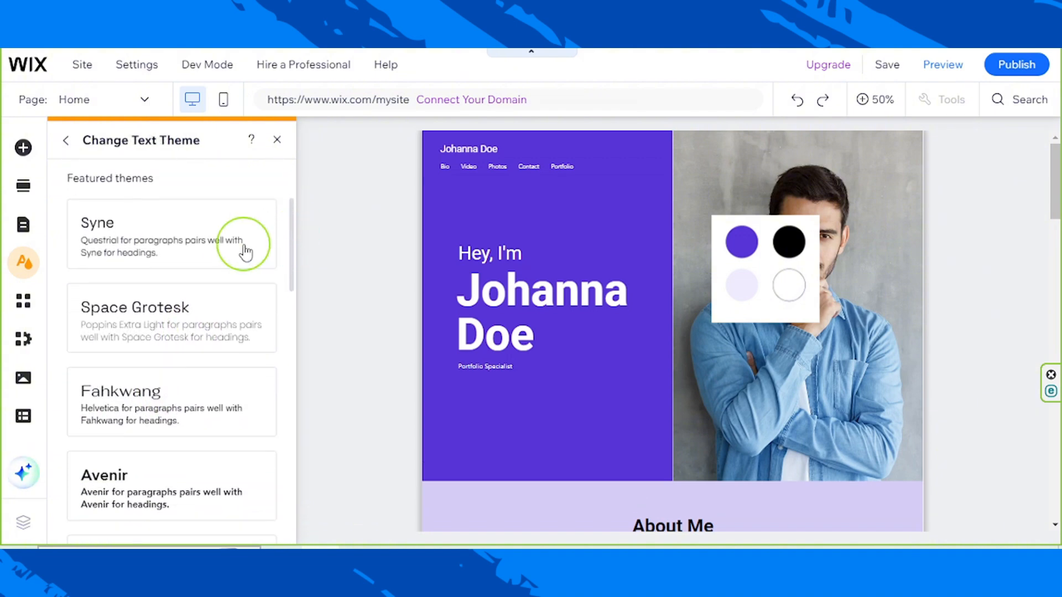
left_click(169, 250)
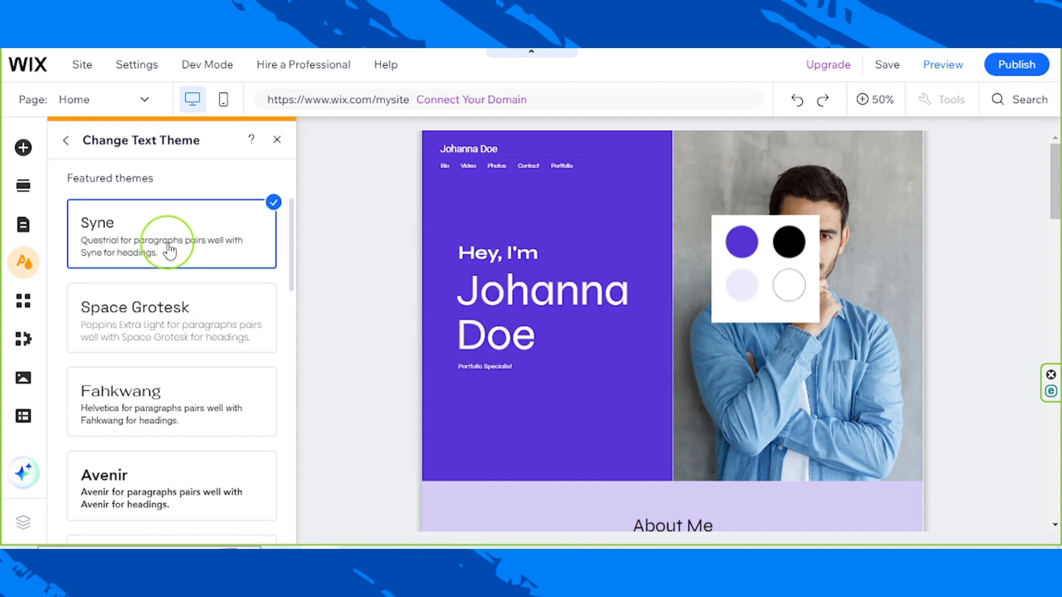
left_click_drag(293, 216, 285, 294)
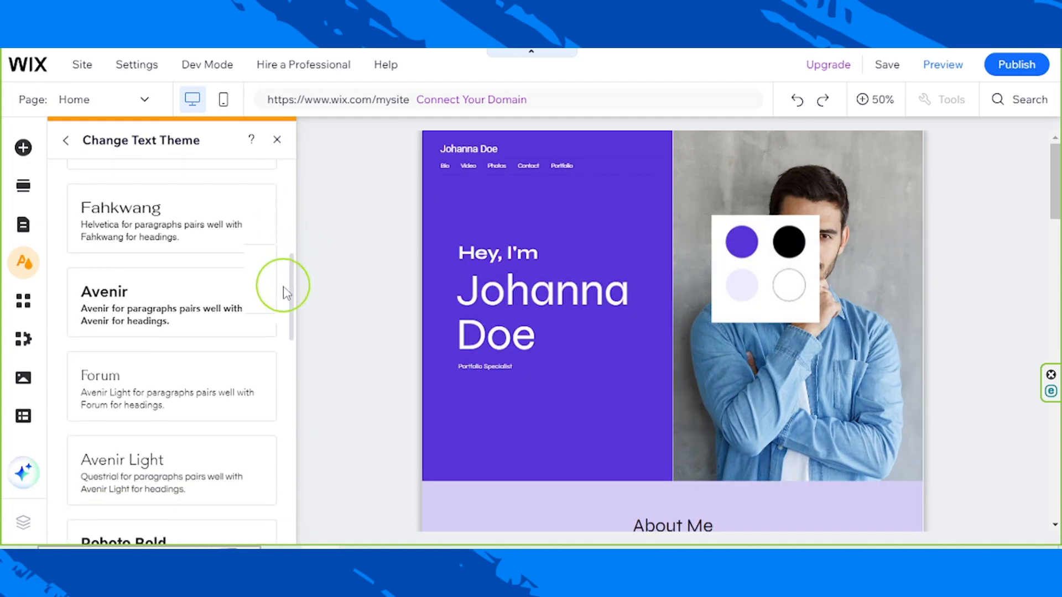
left_click(211, 371)
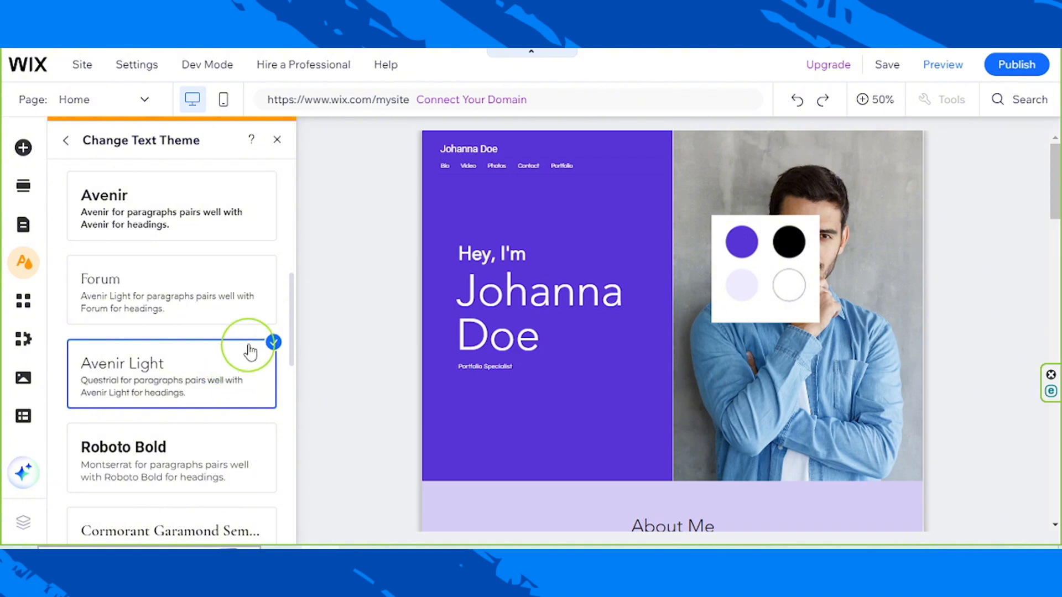
left_click_drag(293, 296, 94, 142)
left_click(207, 276)
left_click(69, 145)
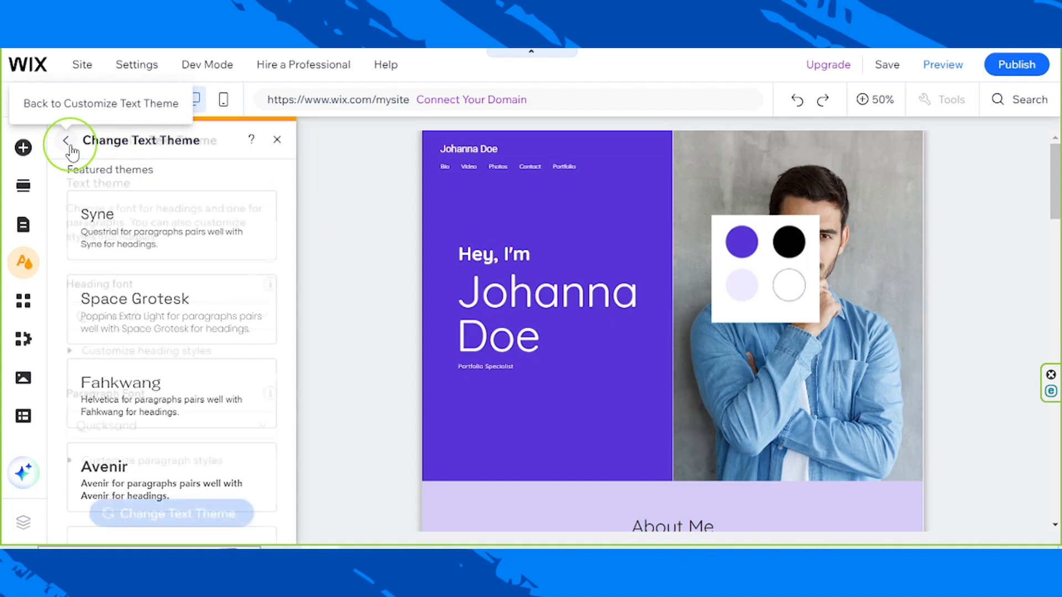
left_click(68, 143)
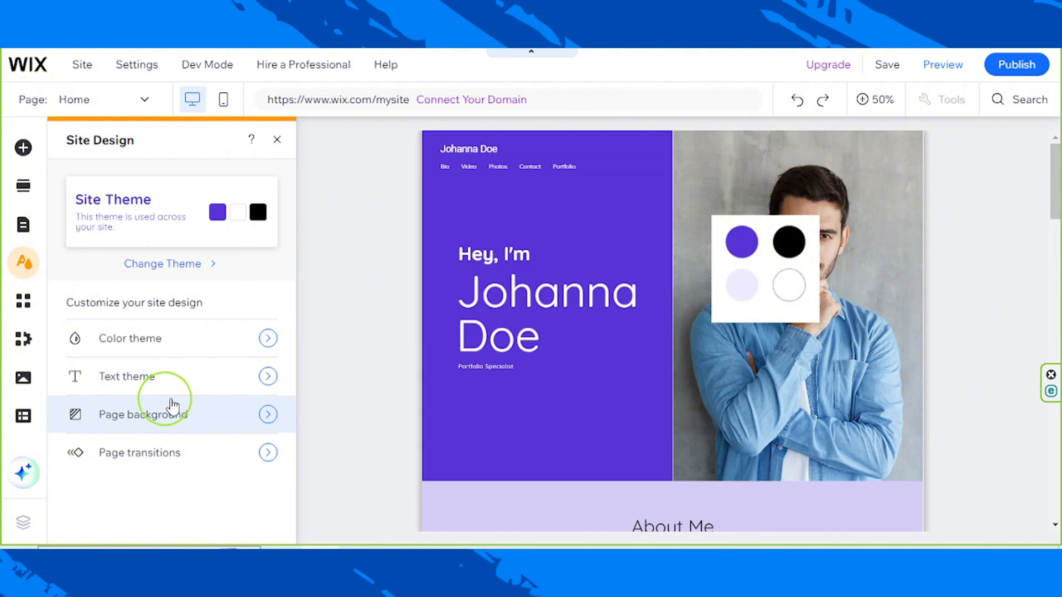
Check how the new text theme looks across the page down to the Contact section.
scroll(791, 355, "down", 5)
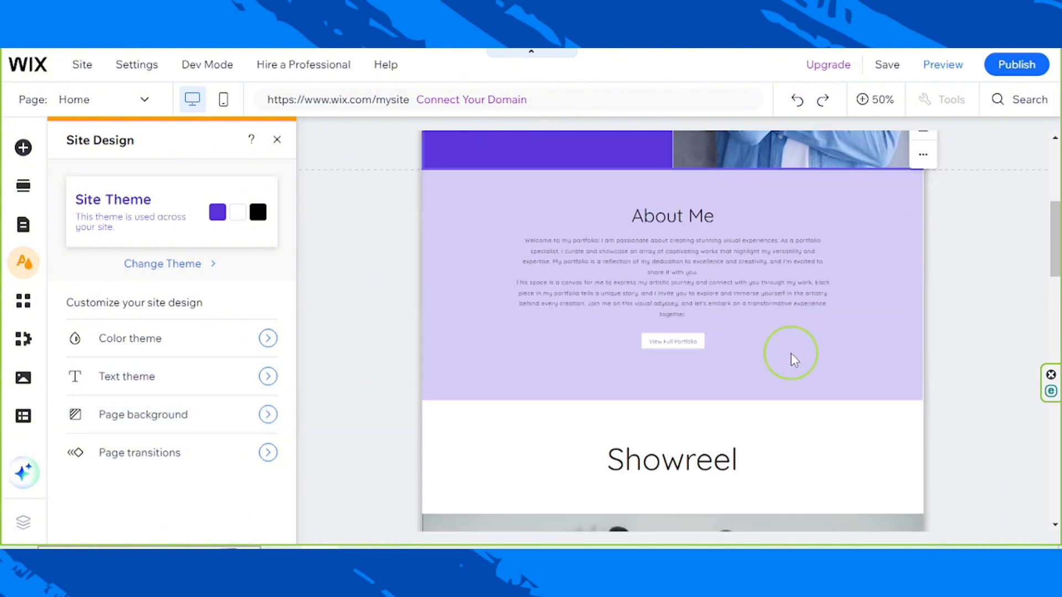
scroll(791, 360, "down", 10)
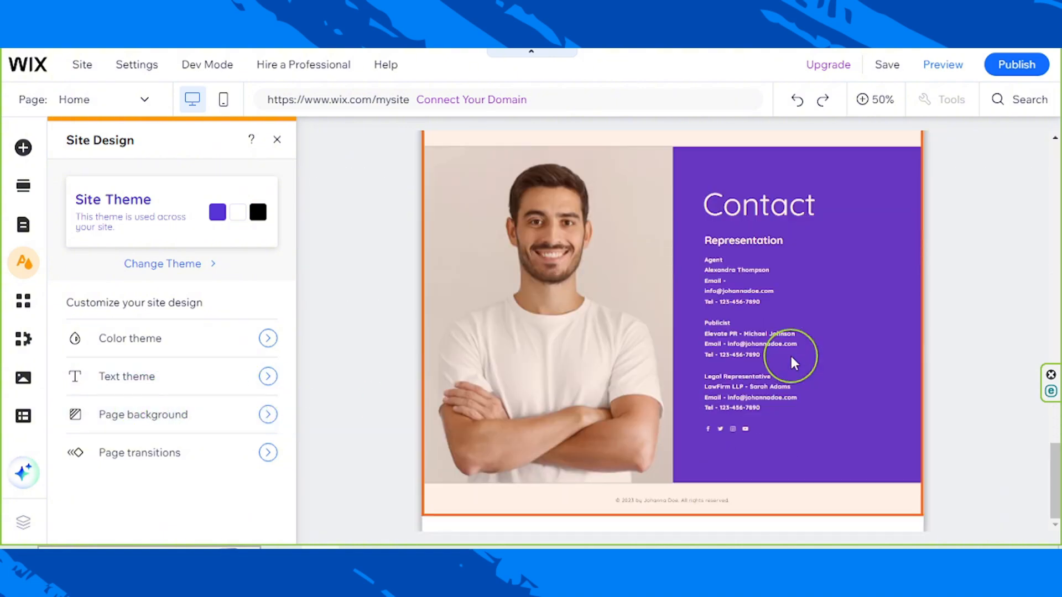
scroll(791, 357, "up", 15)
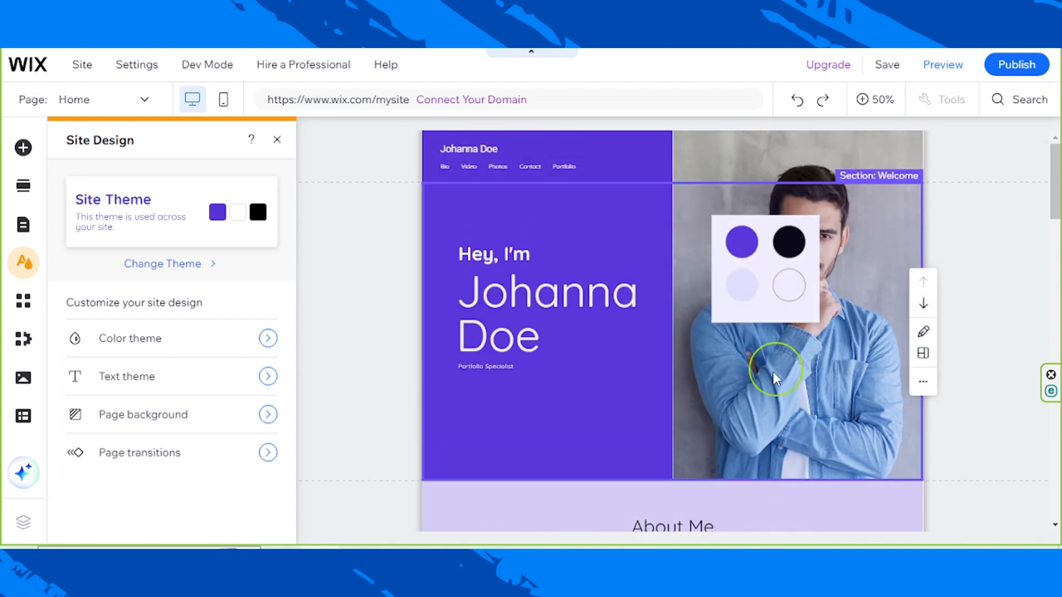
Look over the page background options, set the page transition to Cross fade, and leave the site design settings.
left_click(202, 424)
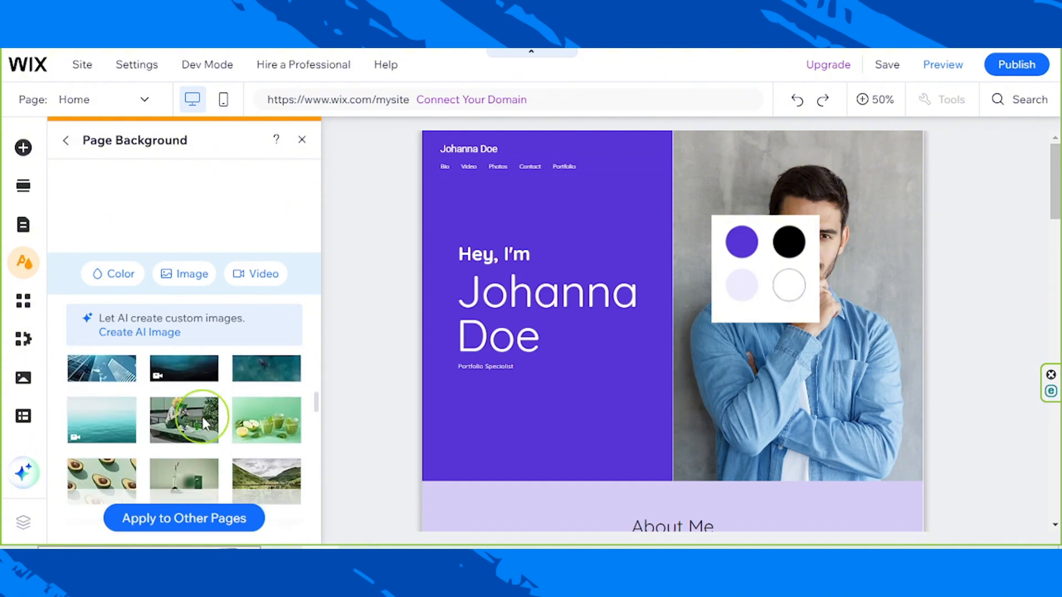
left_click(66, 140)
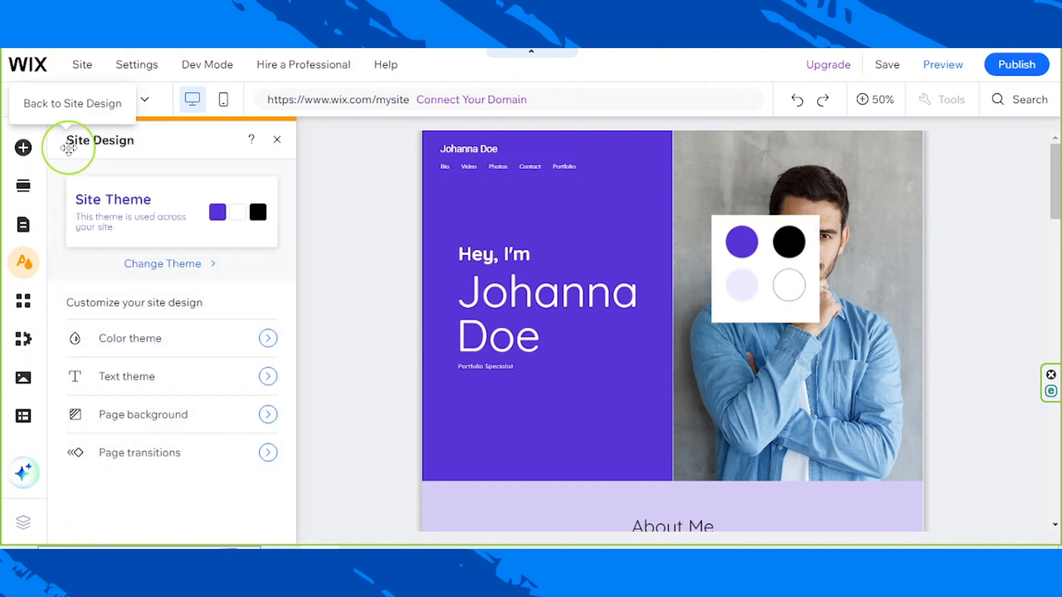
left_click(158, 457)
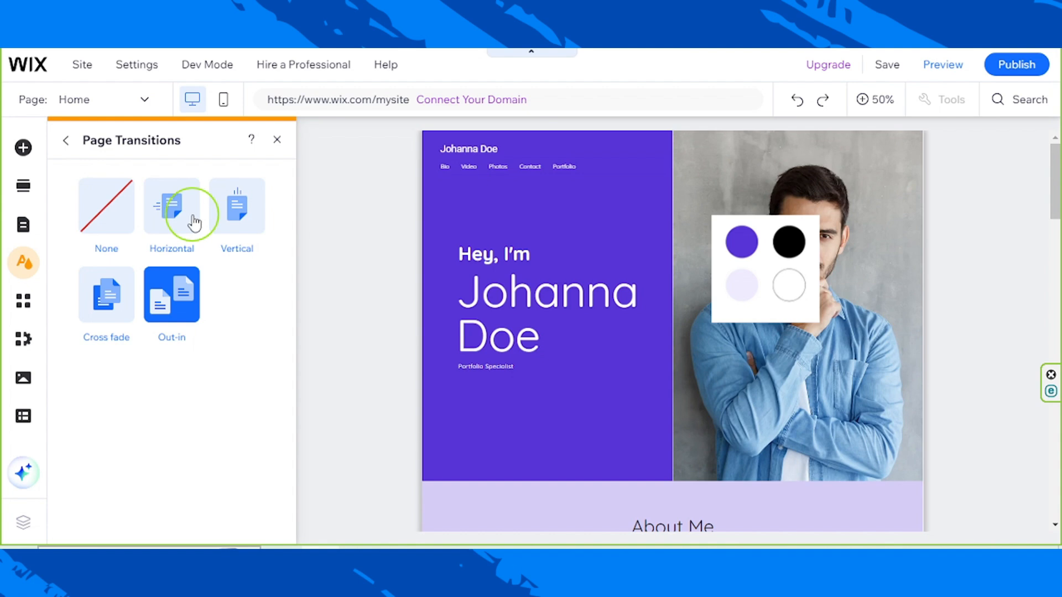
left_click(117, 309)
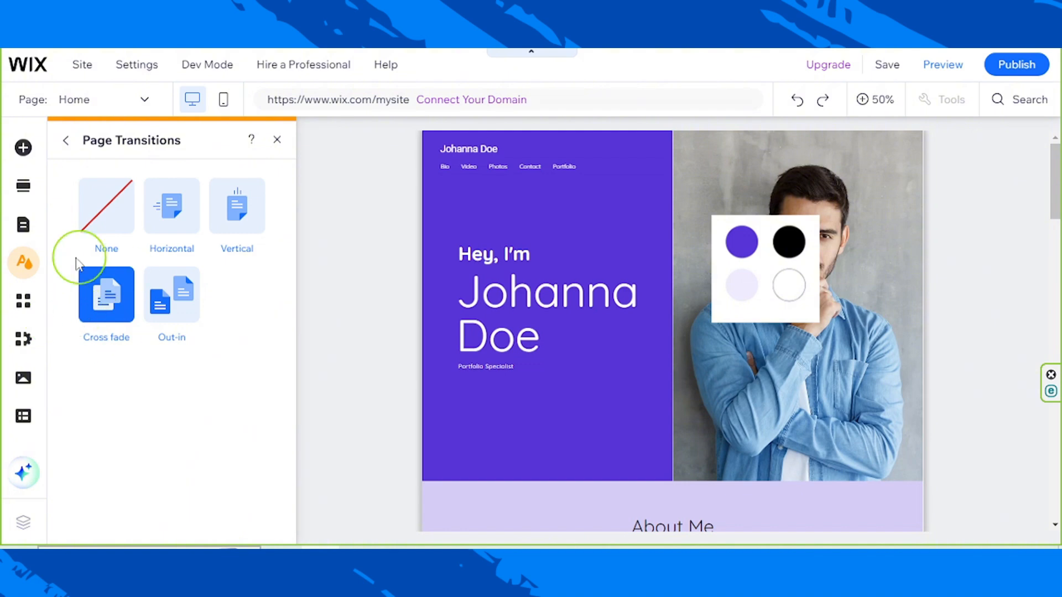
left_click(70, 141)
left_click(278, 141)
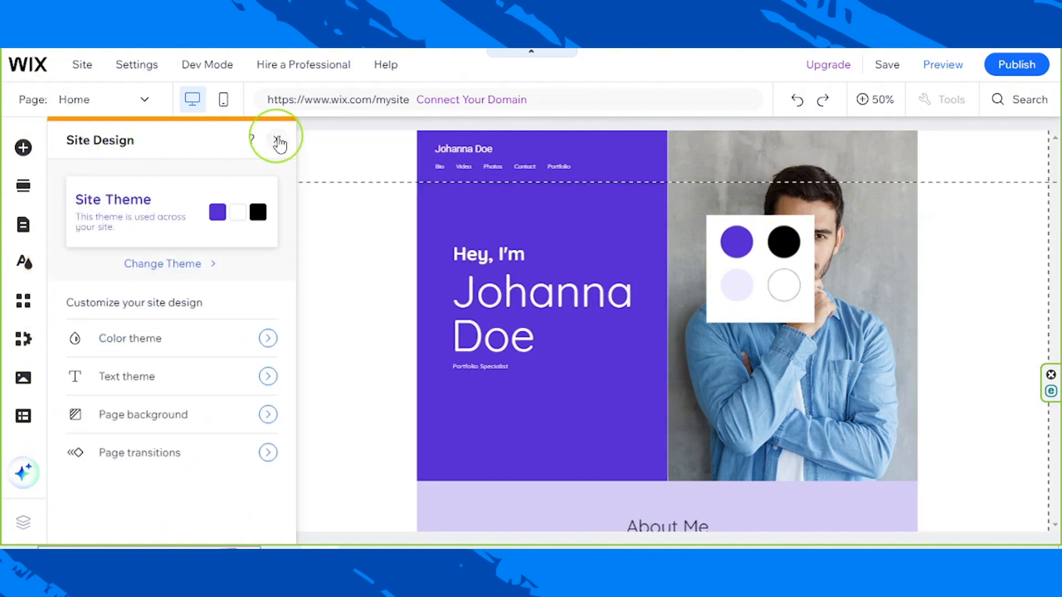
Return the canvas to normal zoom and delete the colour palette image covering the portrait in the Welcome section.
left_click(854, 257)
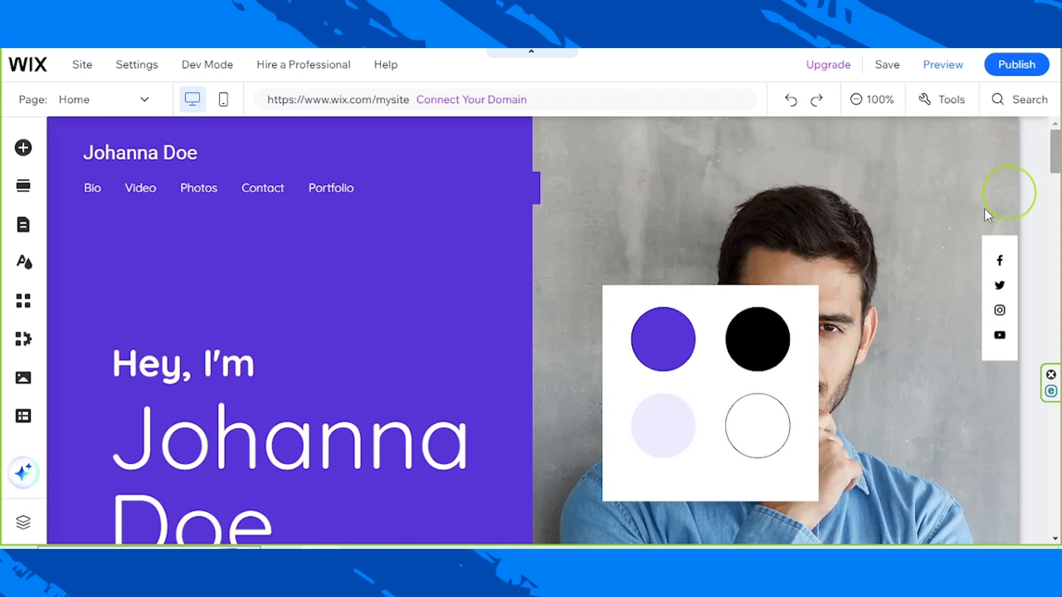
left_click(735, 364)
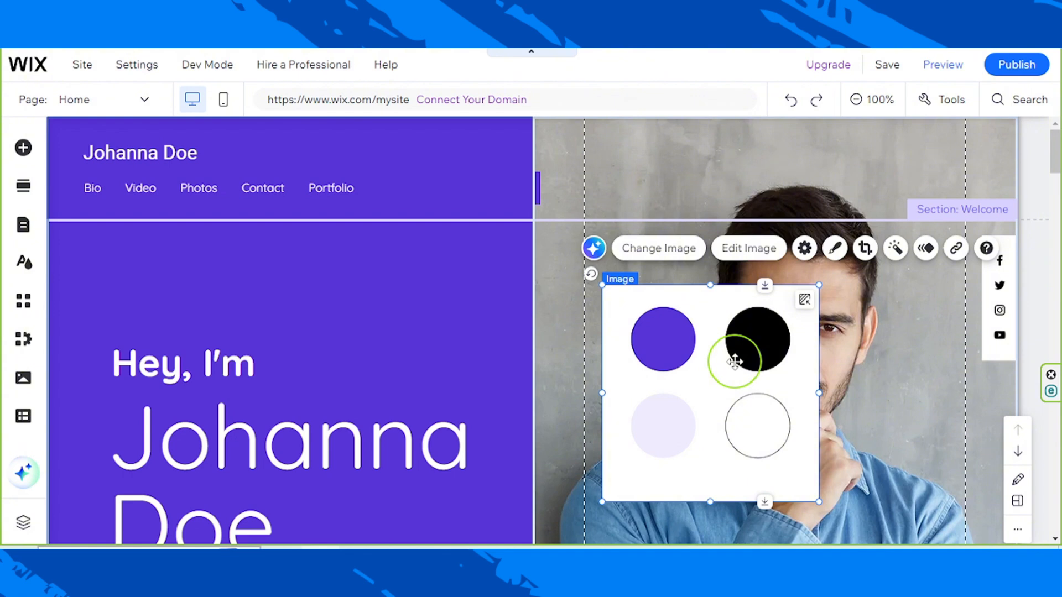
key("Delete")
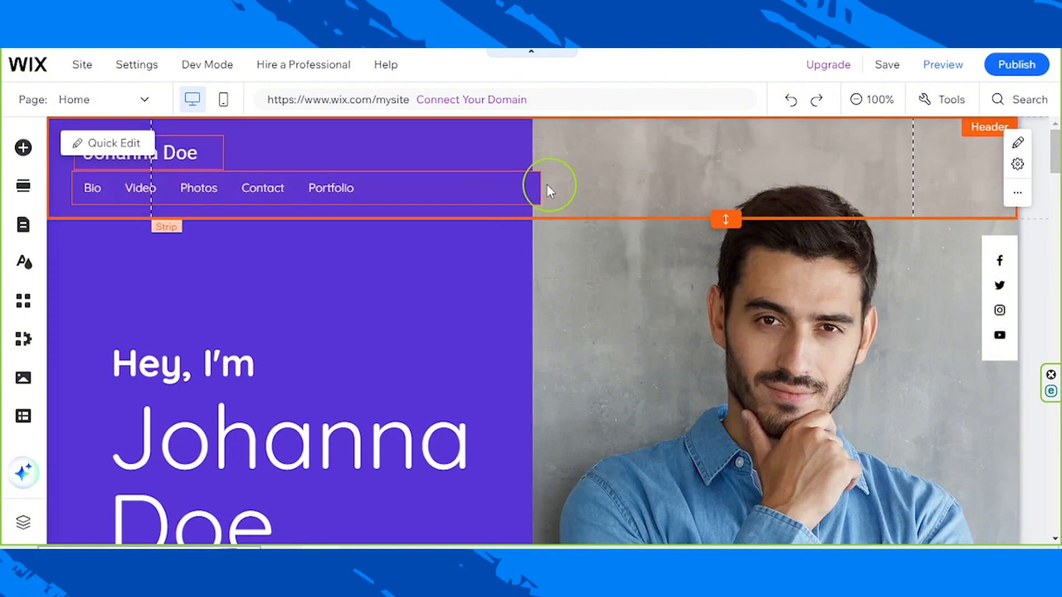
Narrow the header's horizontal menu so it ends at the edge of the purple column.
left_click(477, 191)
left_click_drag(540, 187, 533, 187)
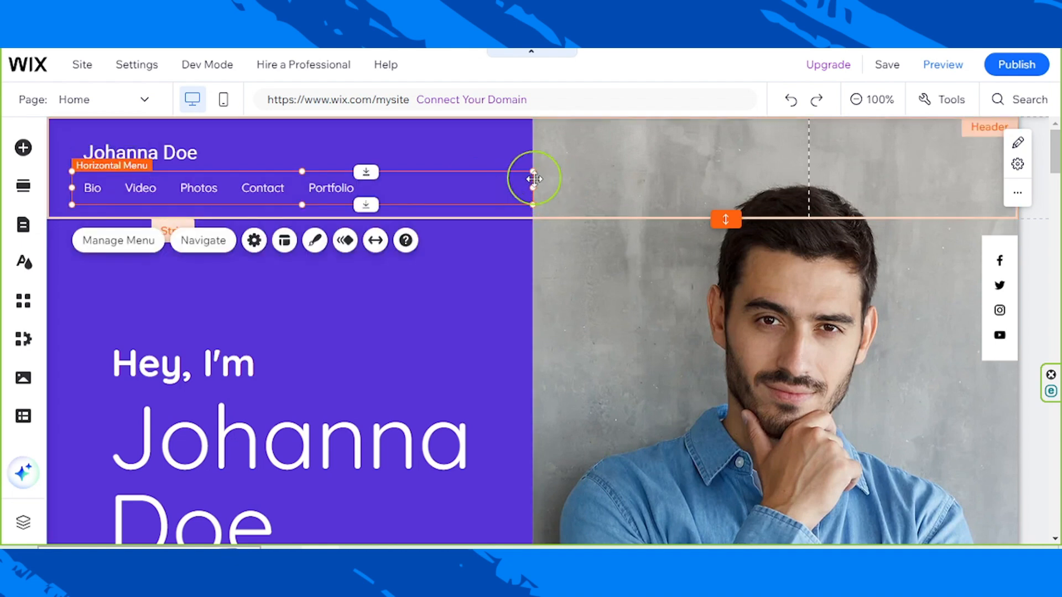
left_click(596, 318)
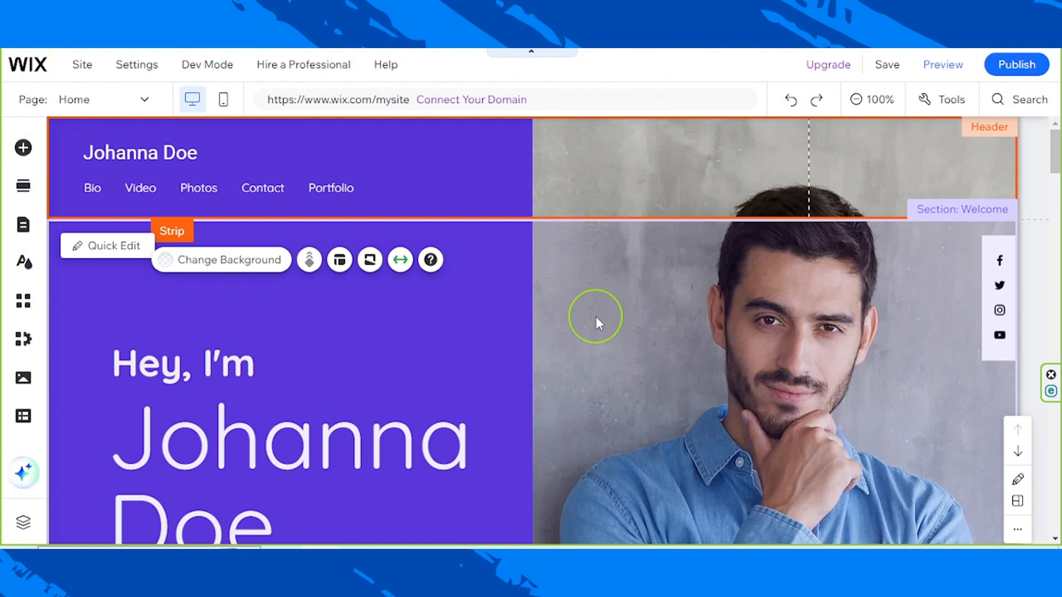
Delete the site name text button above the header's navigation menu.
left_click(204, 138)
left_click(146, 148)
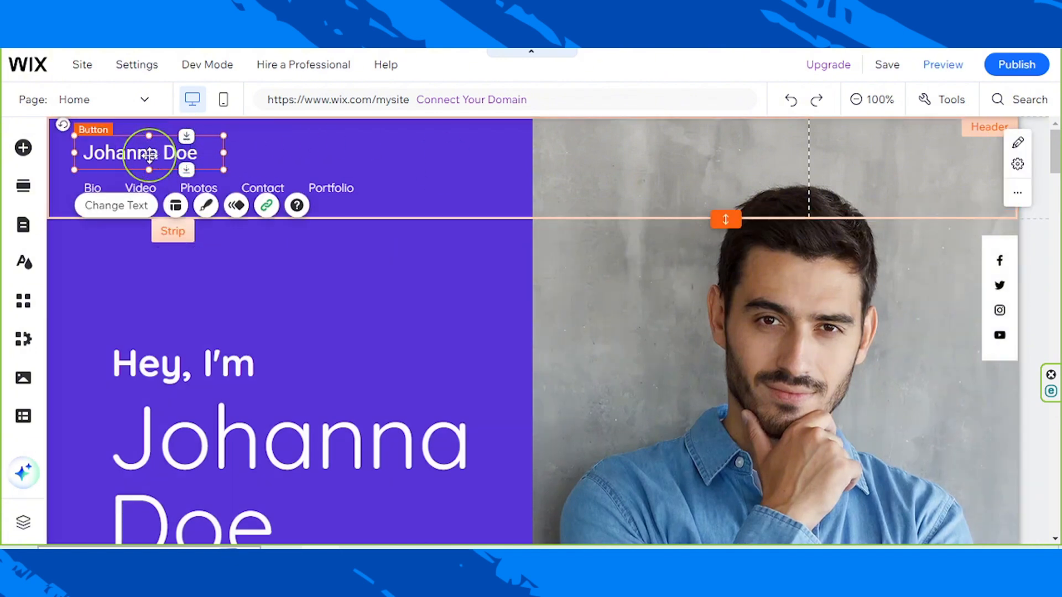
key("Delete")
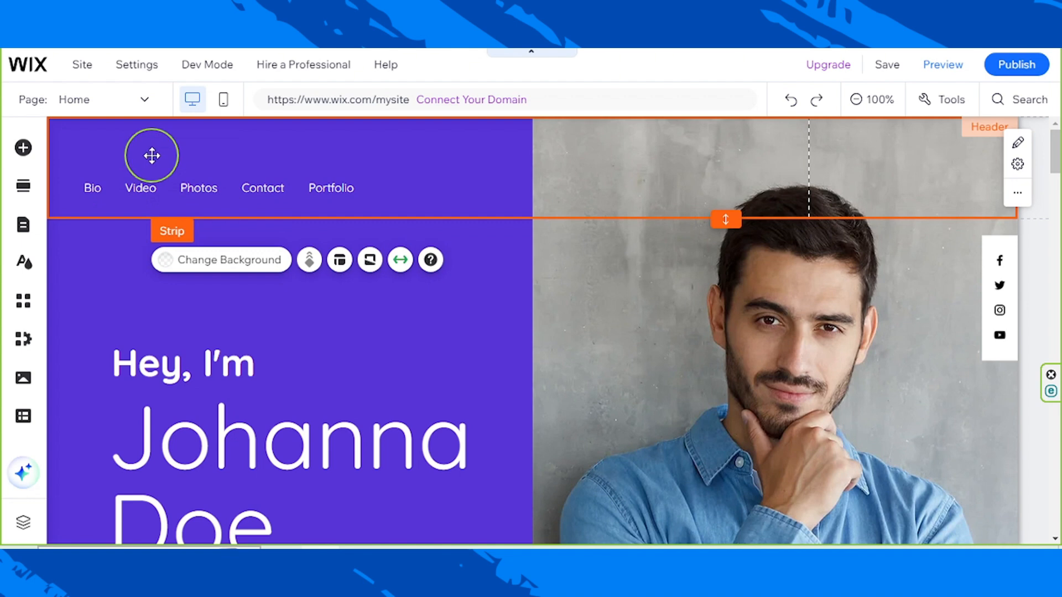
Upload the White Logo file from the computer to the site files and add it to the page.
left_click(23, 380)
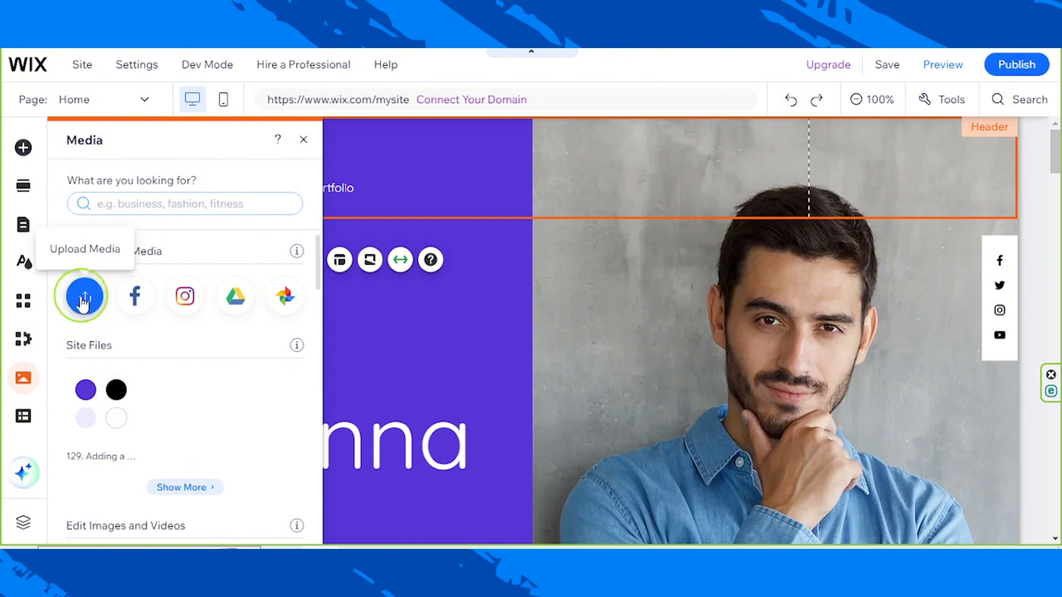
left_click(85, 299)
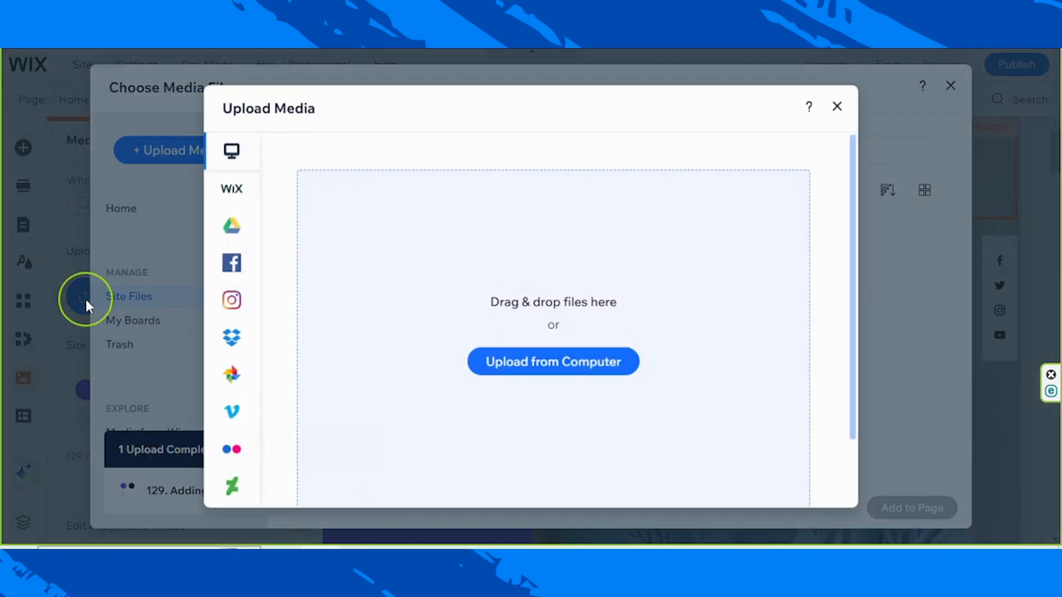
left_click(551, 362)
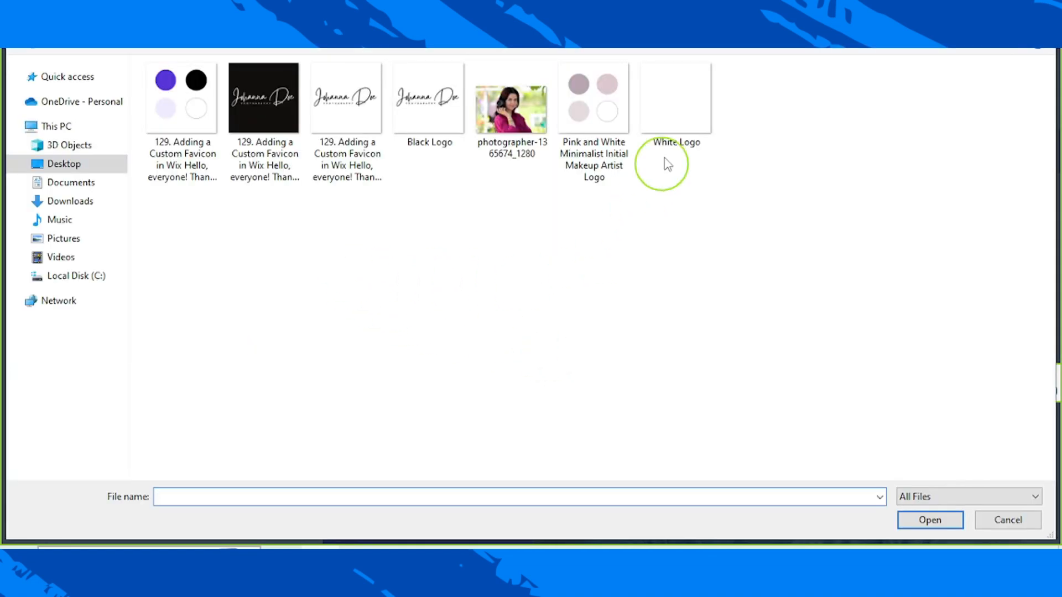
left_click(686, 93)
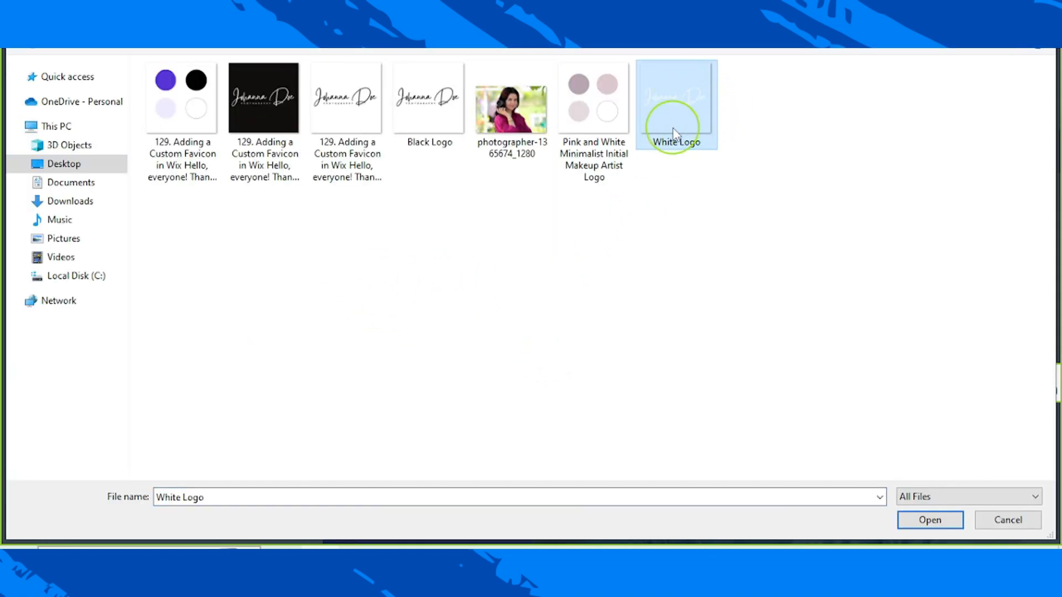
left_click(904, 518)
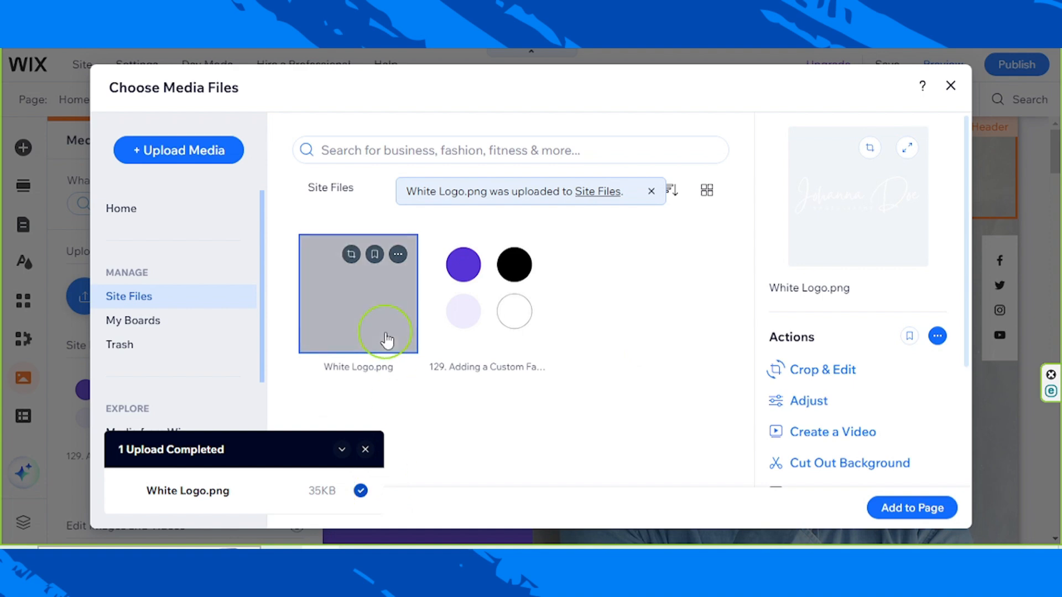
left_click(925, 512)
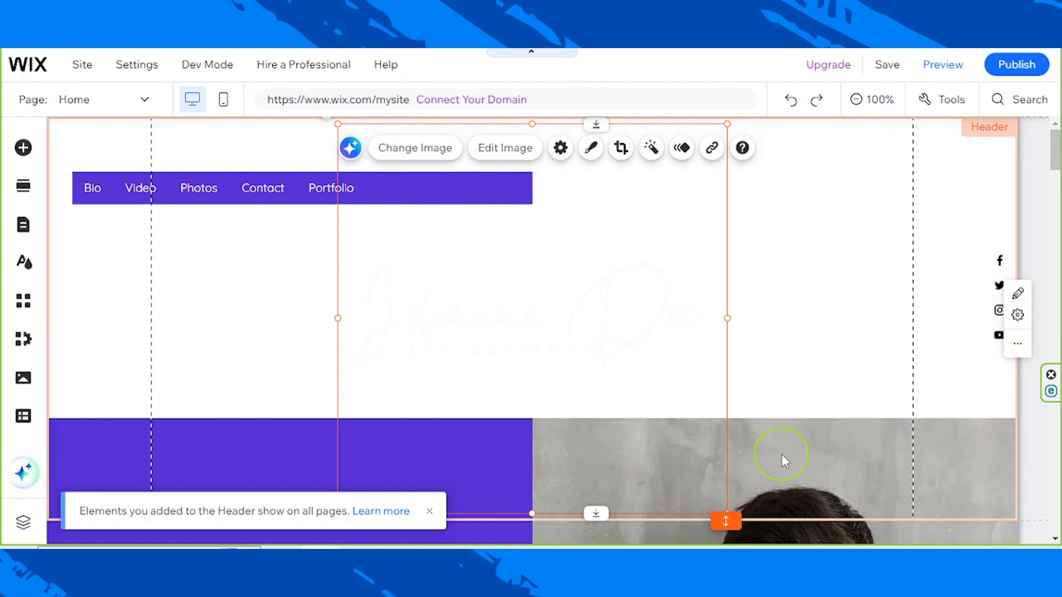
Move the logo out of the header onto the Welcome section's purple column and shrink the header to just below the menu.
left_click_drag(551, 314, 427, 349)
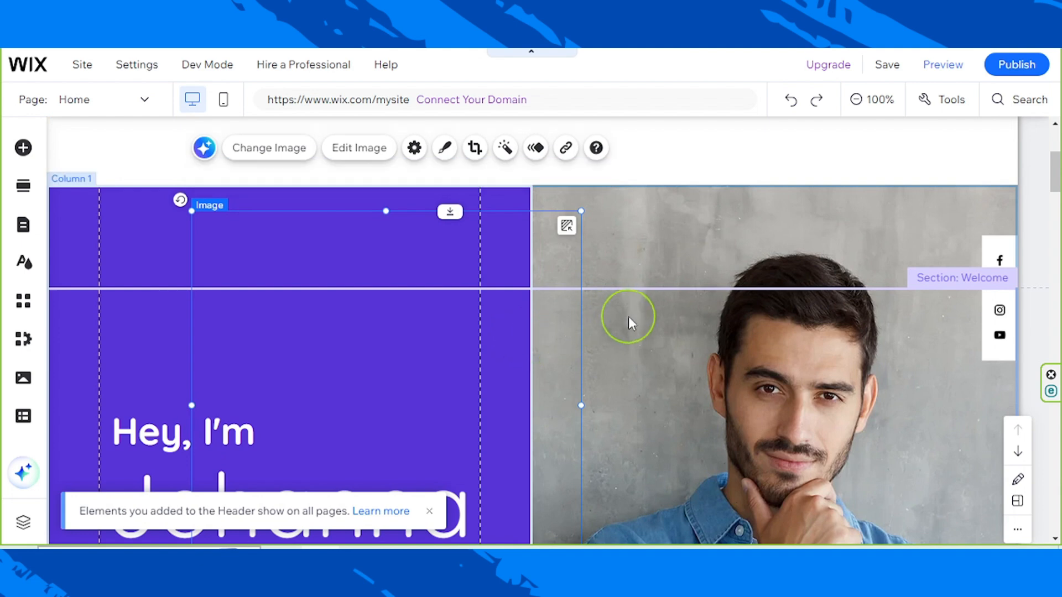
scroll(631, 318, "up", 3)
left_click(691, 338)
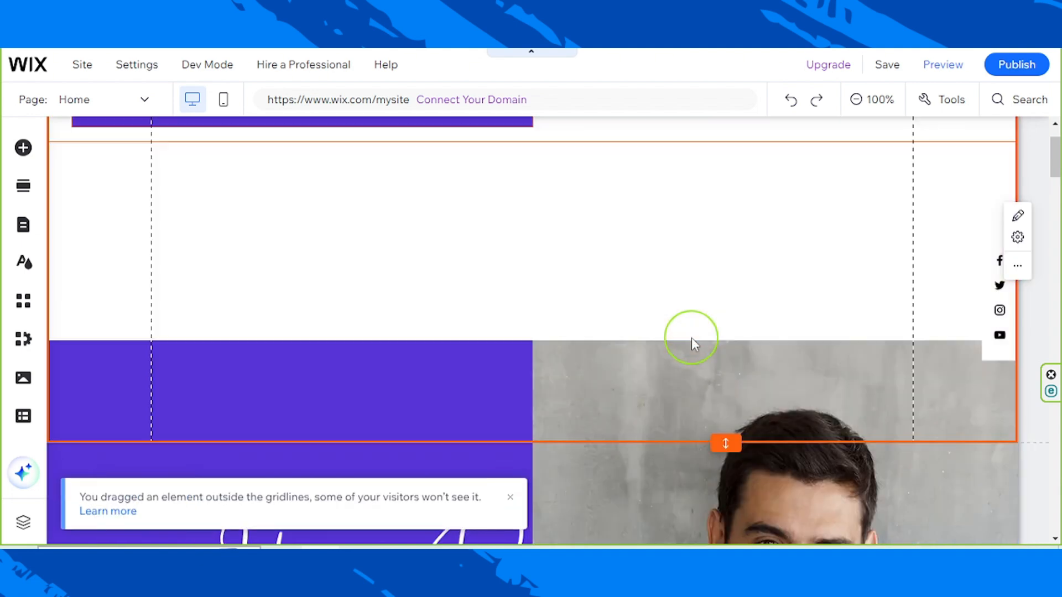
left_click_drag(725, 440, 723, 230)
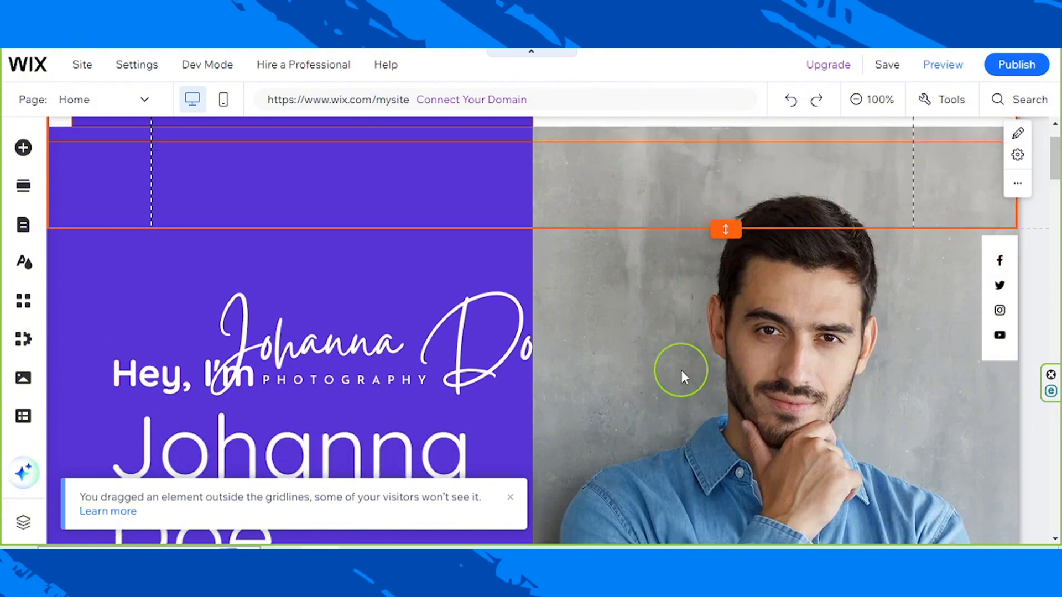
scroll(719, 256, "up", 2)
left_click_drag(725, 307, 723, 218)
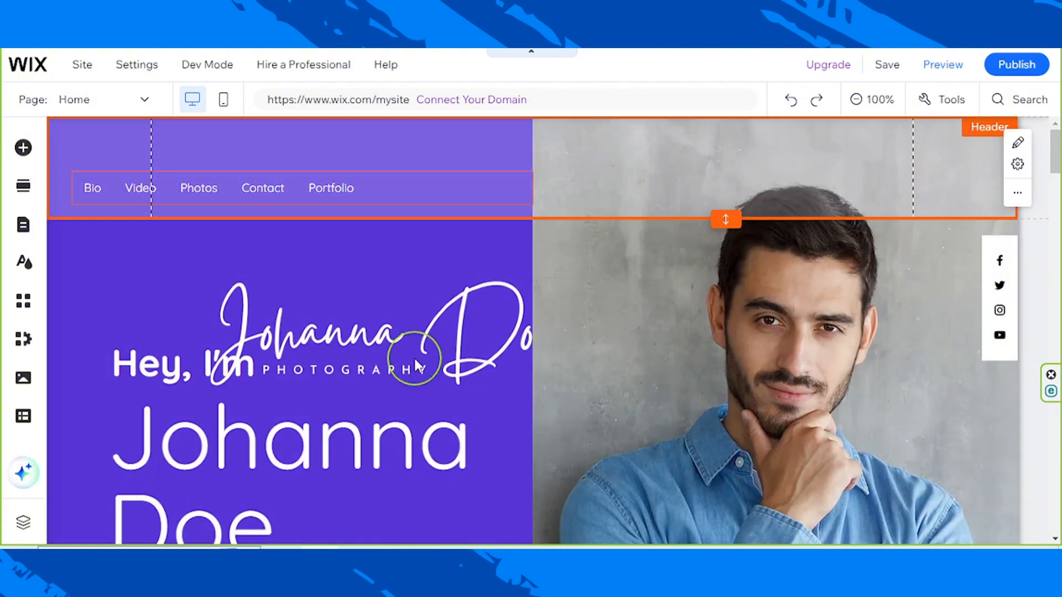
Scale the logo down to about half the purple column's width and place it just above the name heading.
left_click(454, 310)
mouse_move(437, 294)
left_mouse_down()
mouse_move(407, 348)
mouse_move(317, 297)
left_mouse_up()
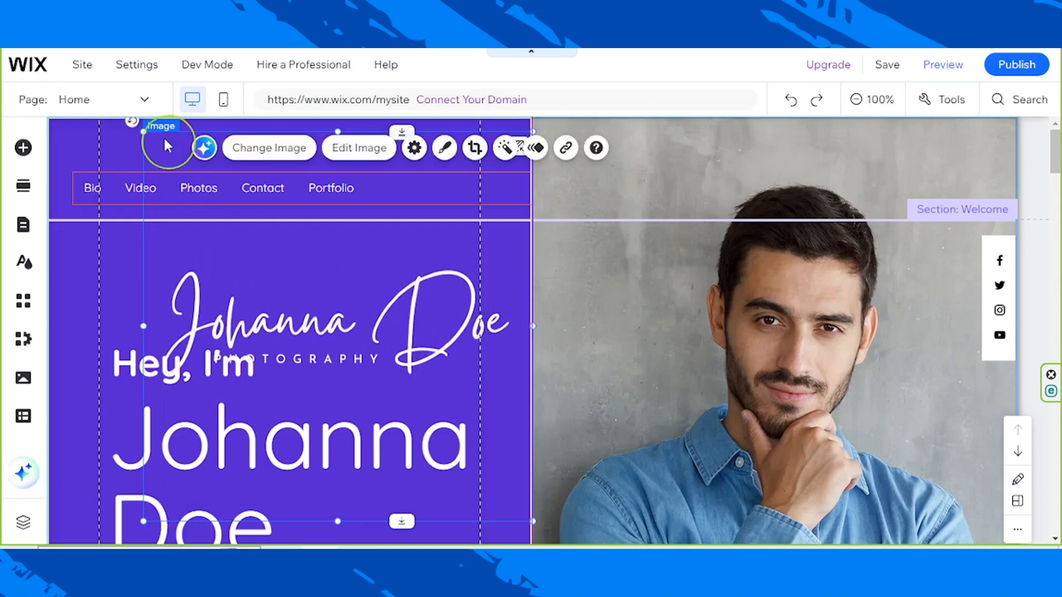
left_click_drag(140, 128, 285, 284)
mouse_move(375, 372)
left_mouse_down()
mouse_move(334, 280)
mouse_move(339, 289)
left_mouse_up()
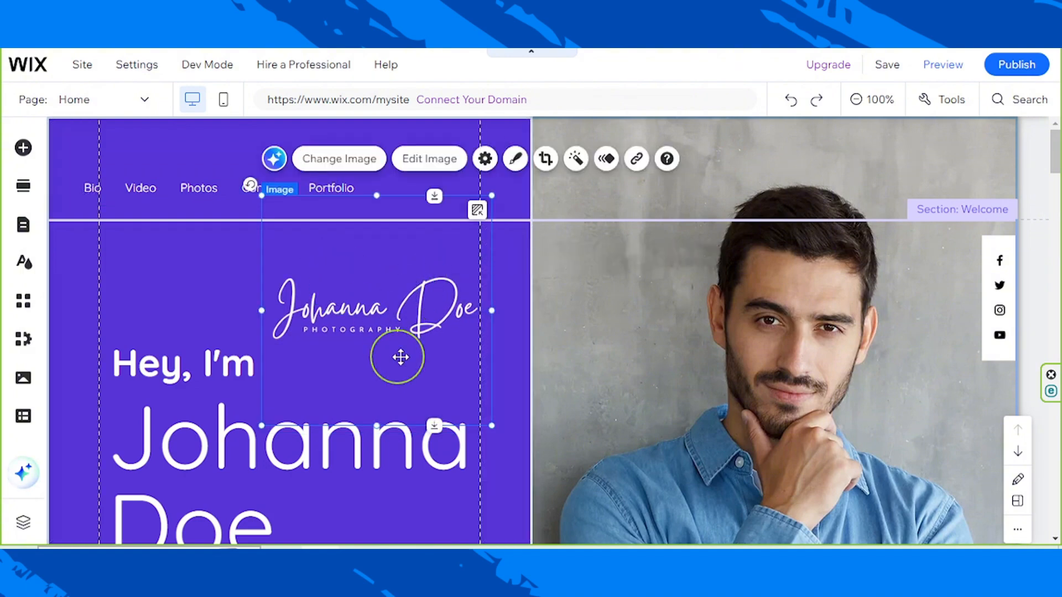
Crop the empty space above and below the logo's lettering.
left_click(547, 161)
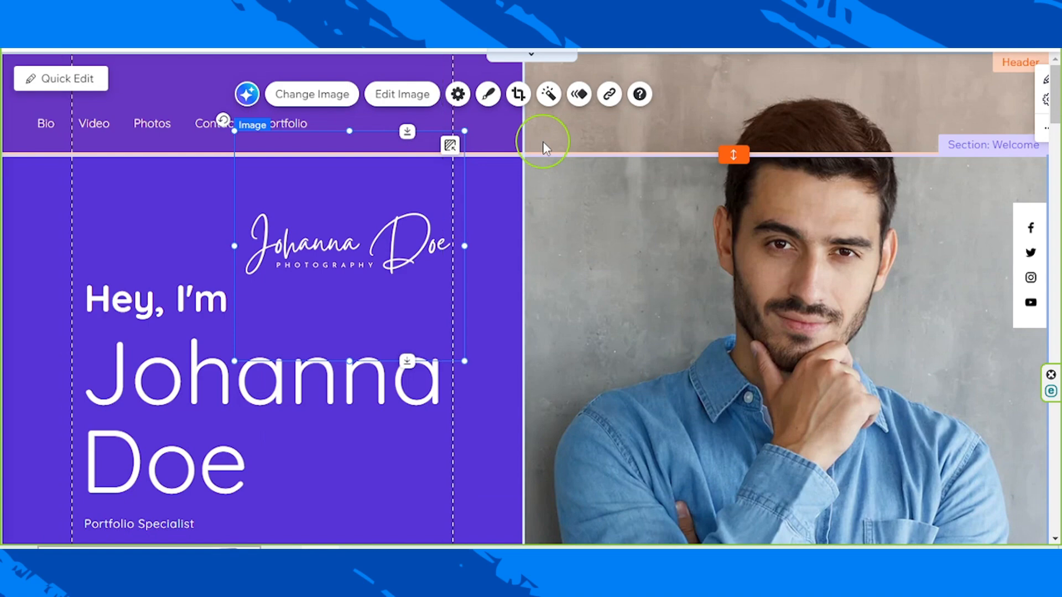
left_click_drag(353, 137, 353, 215)
left_click(629, 173)
Place the slightly reduced logo directly above the navigation menu and nudge the menu down and to the right to fit.
left_click_drag(414, 313, 206, 159)
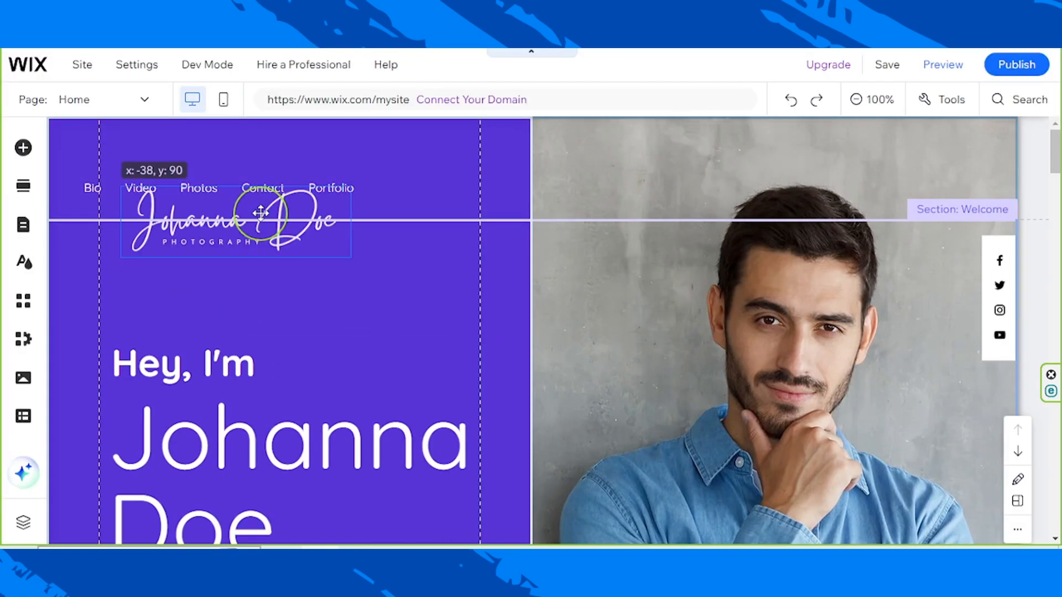
left_click_drag(285, 189, 257, 178)
left_click_drag(197, 165, 221, 168)
left_click_drag(324, 191, 328, 199)
left_click(501, 418)
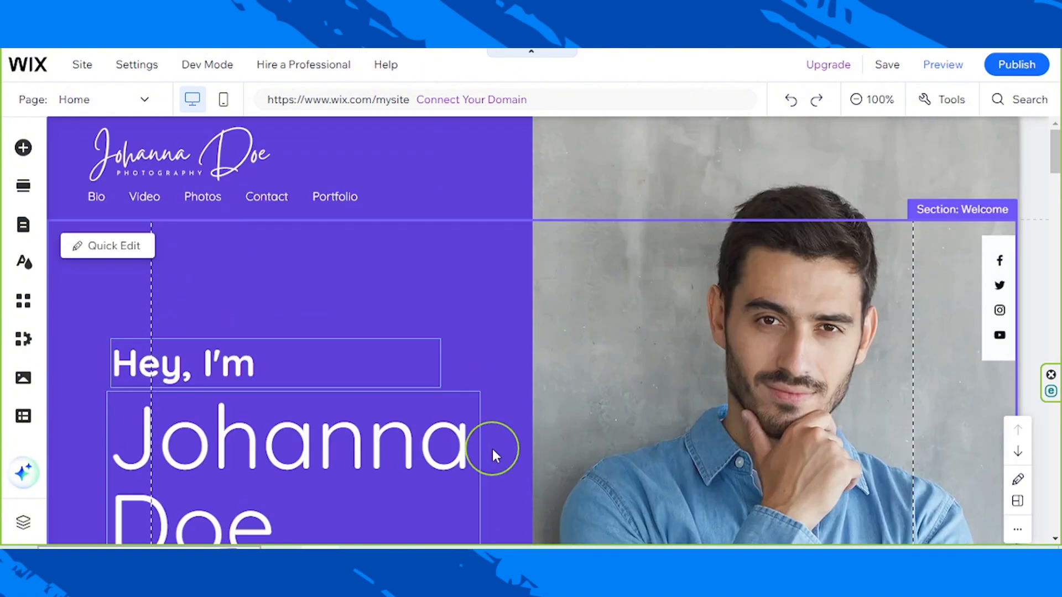
Try to delete the footer holding the copyright line at the end of the Home page.
scroll(492, 449, "down", 3)
scroll(421, 464, "down", 9)
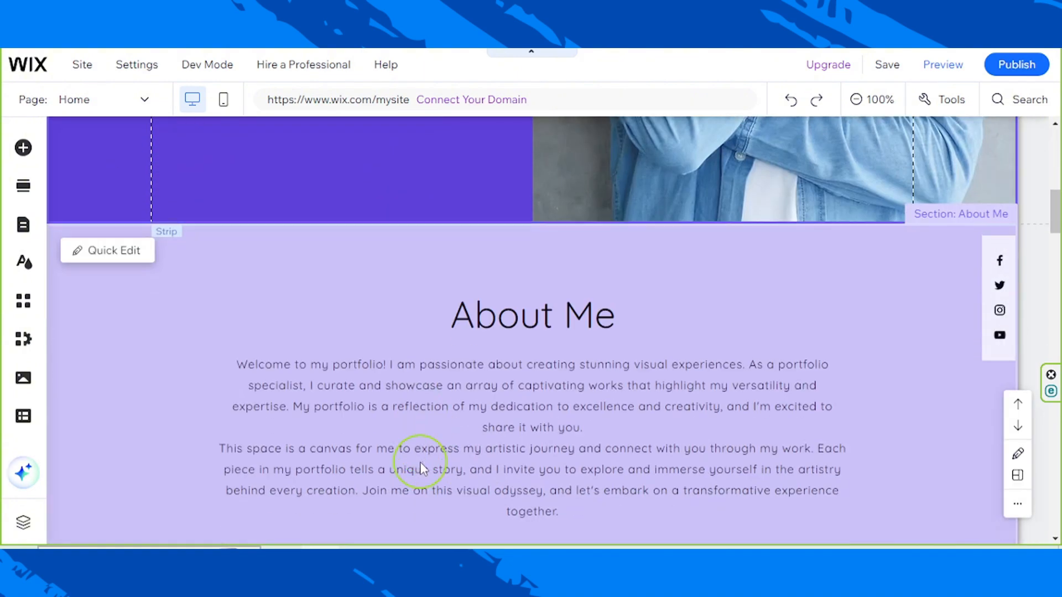
scroll(421, 462, "down", 12)
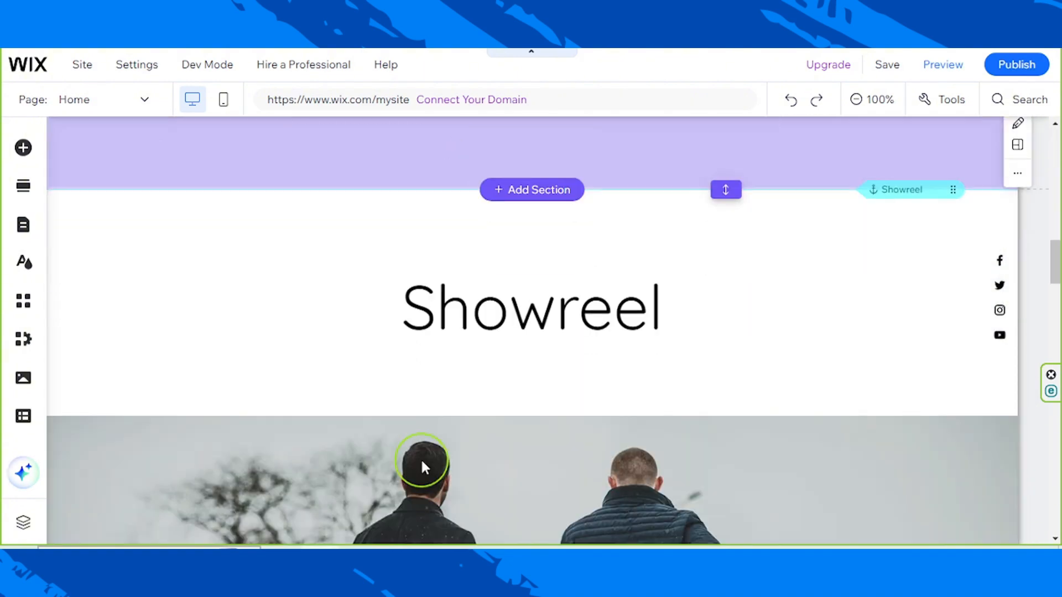
scroll(423, 462, "down", 15)
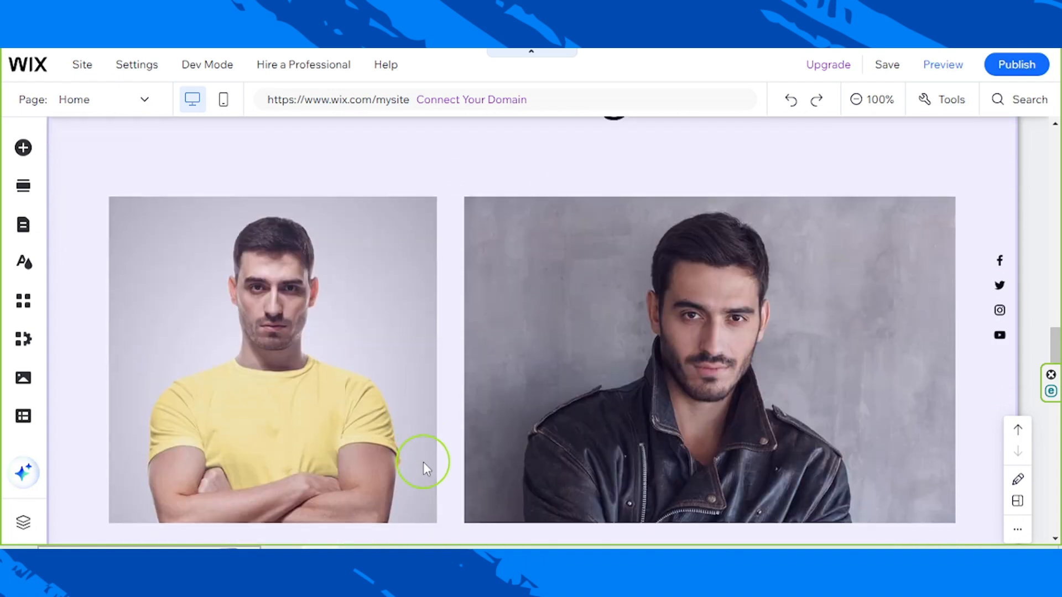
scroll(424, 462, "down", 15)
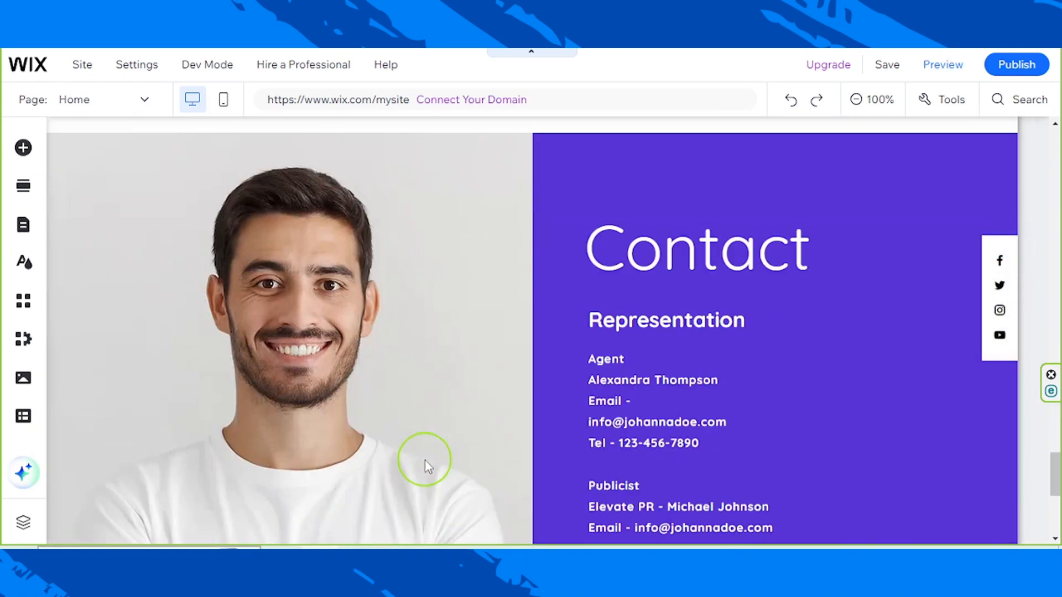
scroll(425, 462, "down", 3)
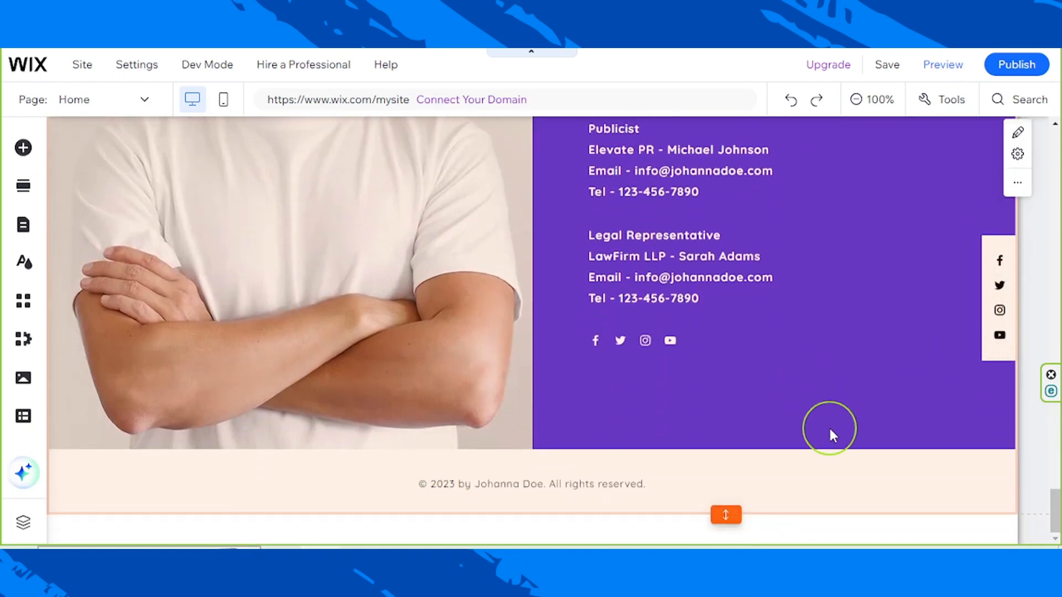
left_click(819, 484)
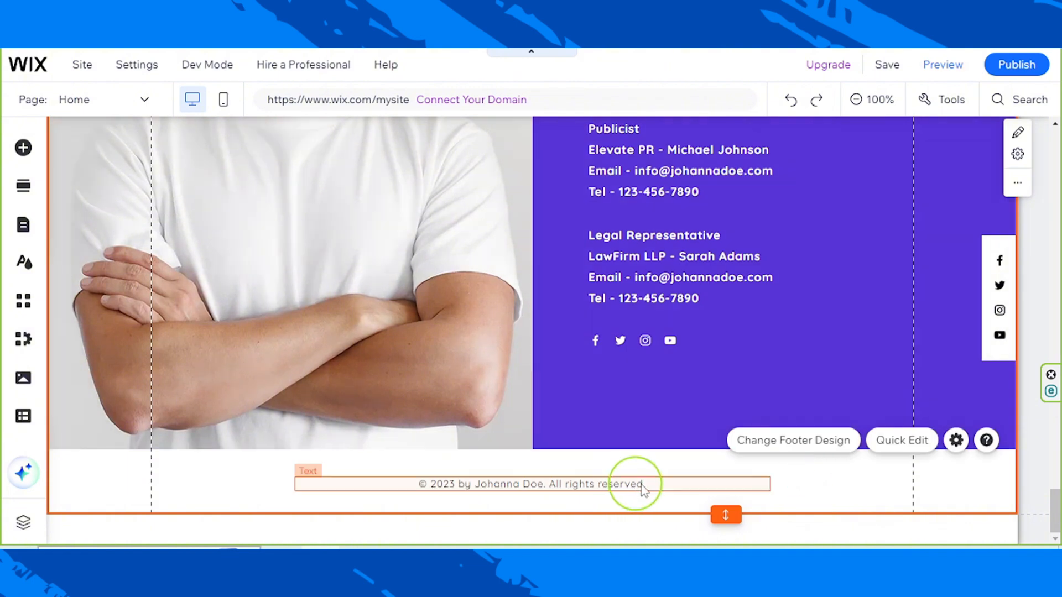
left_click(799, 469)
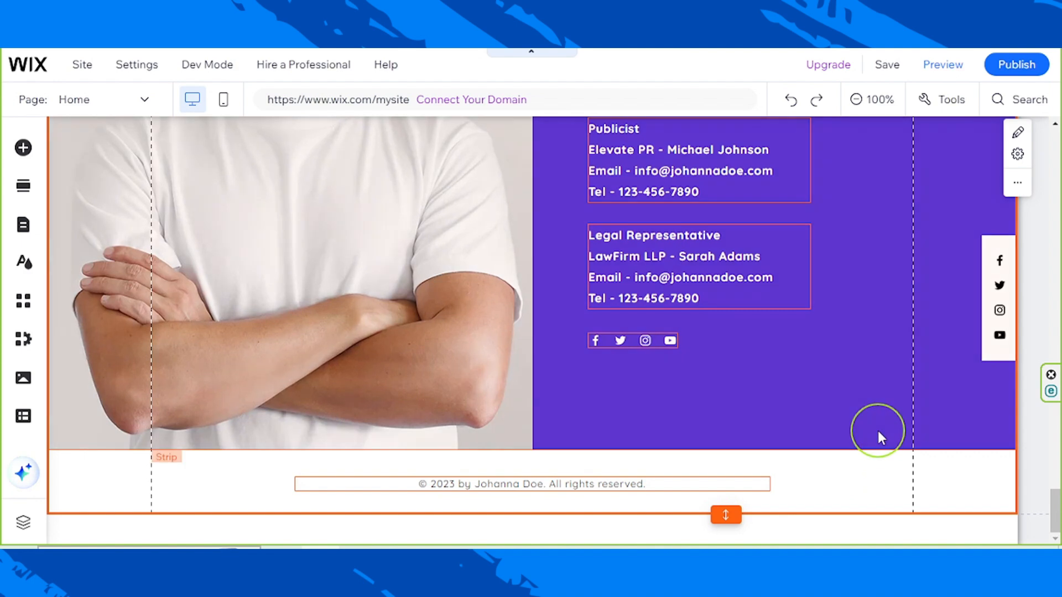
key("Delete")
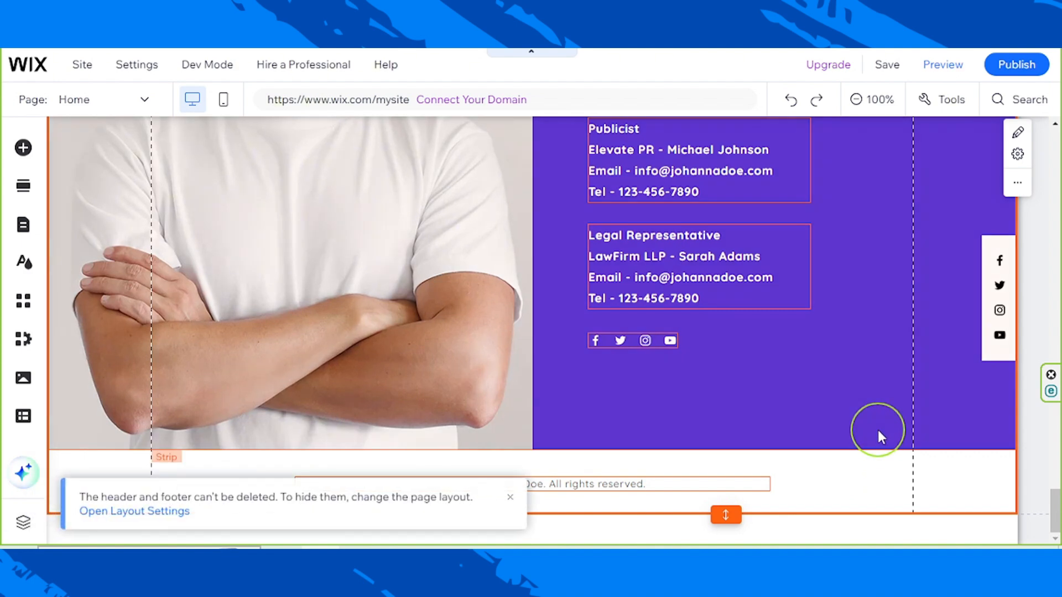
Delete the Contact strip with the portrait photo and purple representation column above the copyright line.
left_click(766, 425)
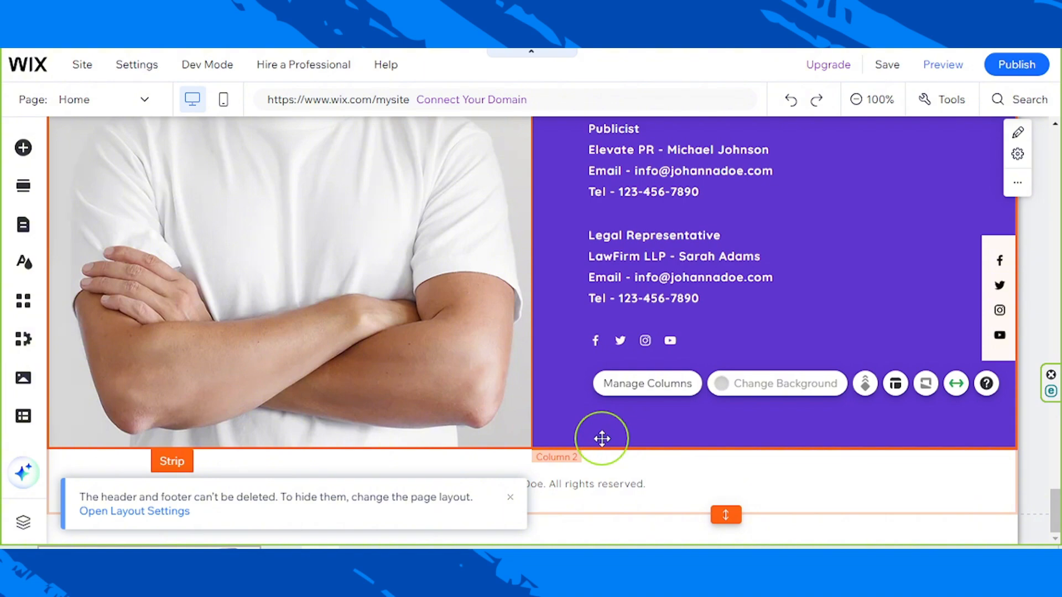
scroll(602, 439, "up", 10)
scroll(640, 348, "down", 3)
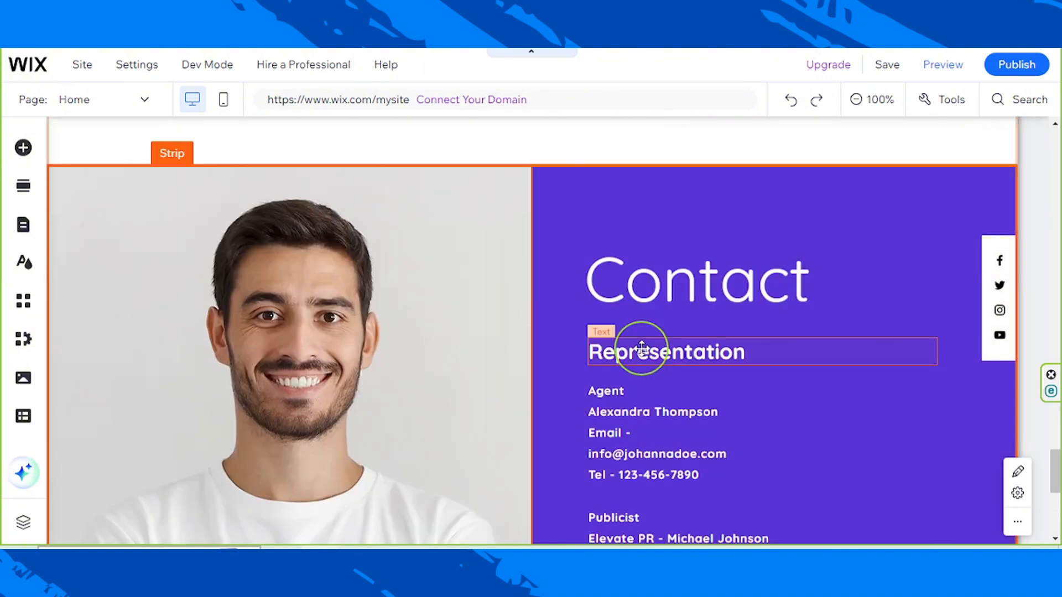
scroll(641, 348, "down", 5)
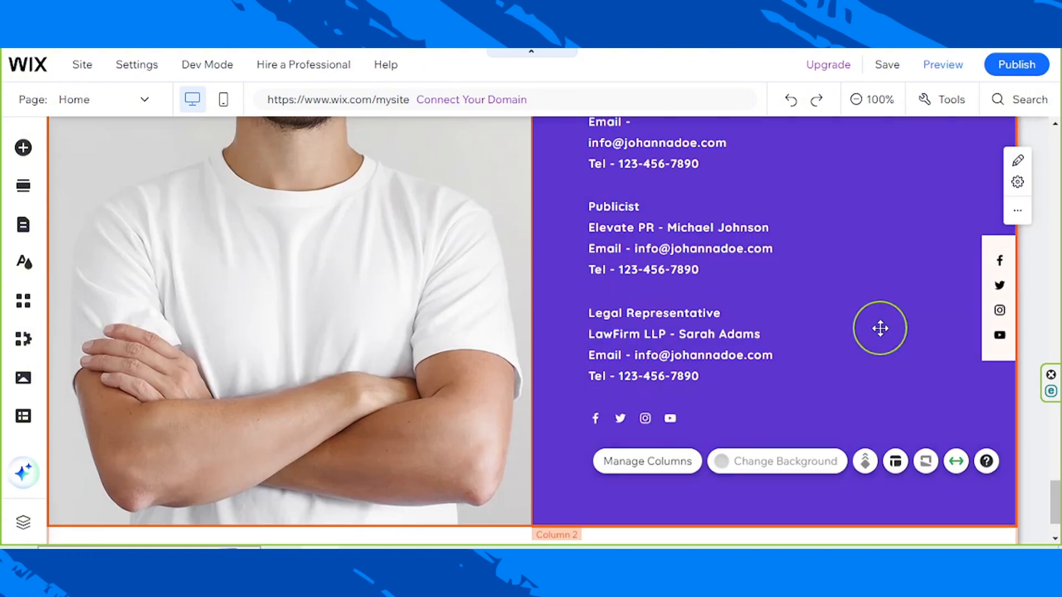
key("Delete")
scroll(676, 443, "down", 2)
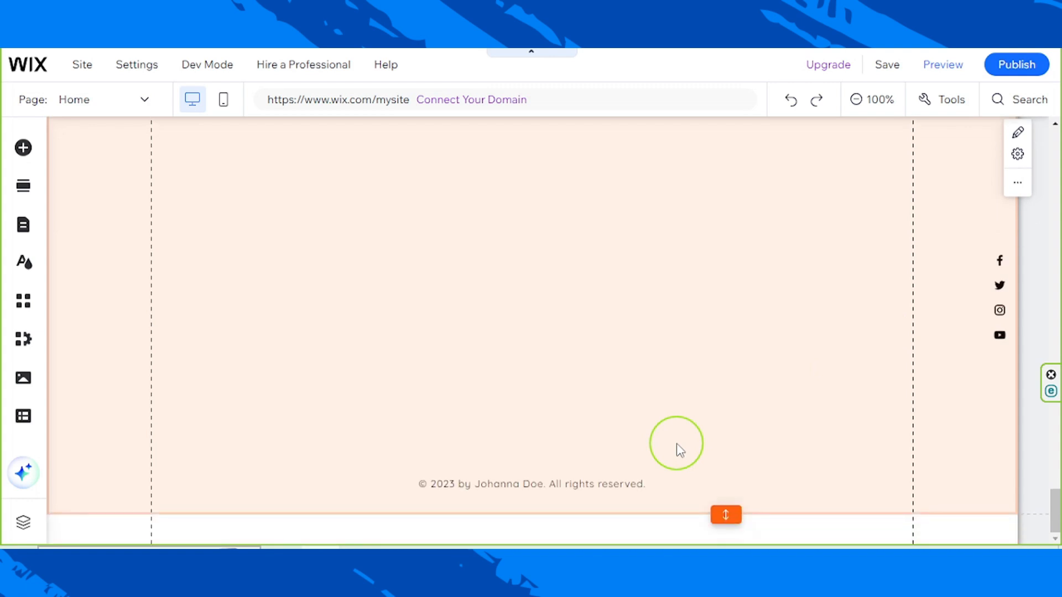
Shrink the footer to remove the large empty space above the copyright line.
left_click_drag(730, 511, 730, 415)
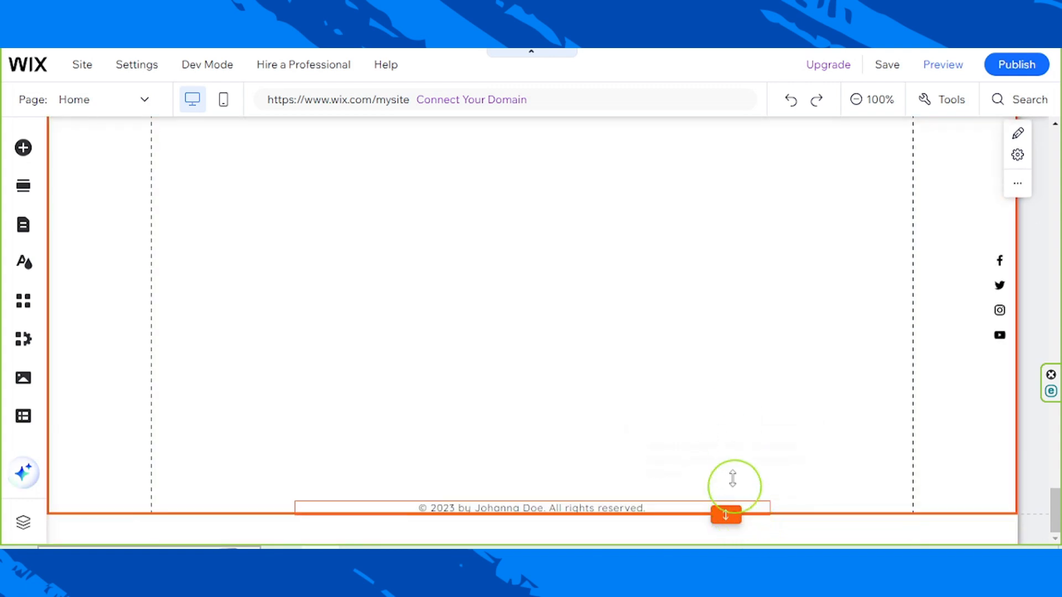
scroll(691, 407, "up", 5)
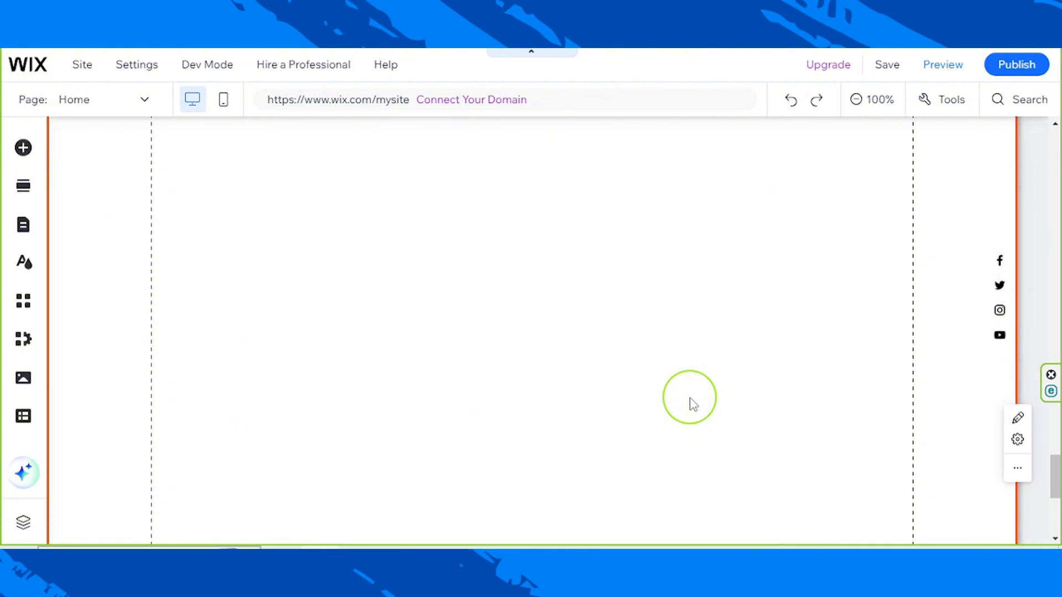
left_click(726, 357)
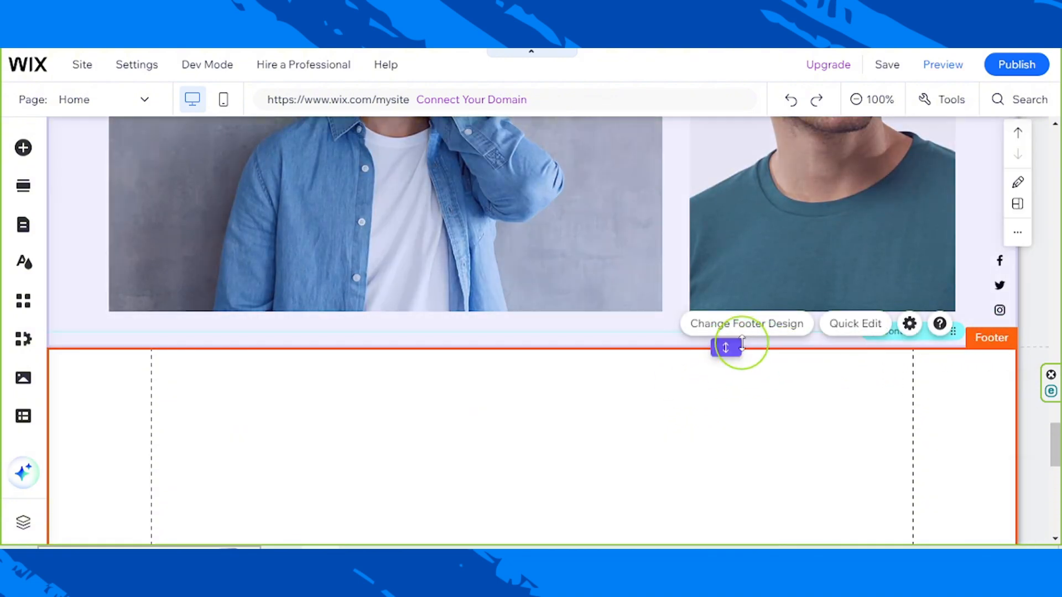
left_click_drag(733, 346, 738, 437)
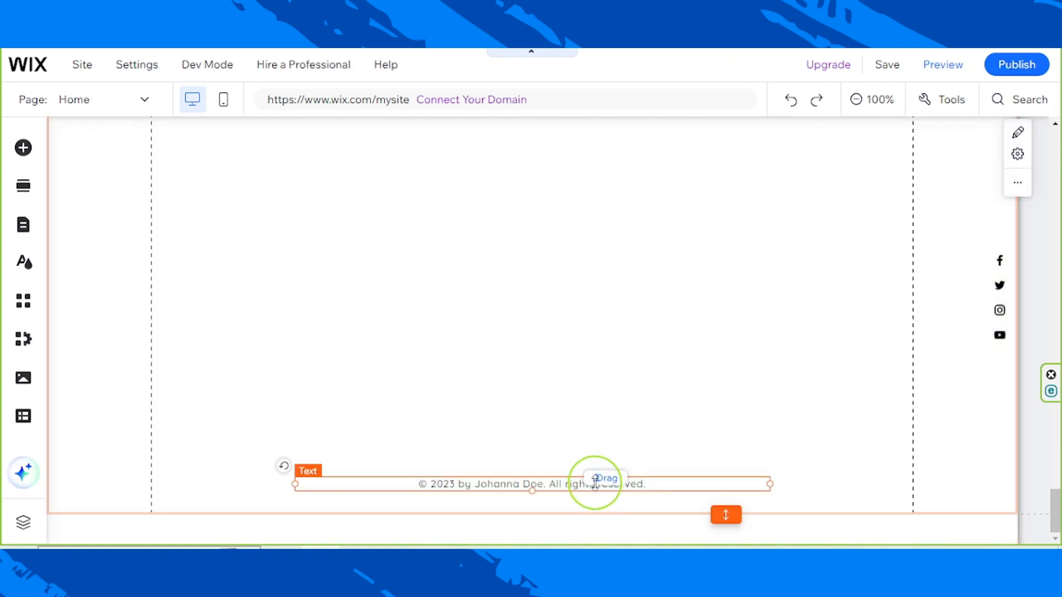
mouse_move(593, 486)
left_mouse_down()
mouse_move(609, 277)
mouse_move(585, 521)
mouse_move(592, 493)
left_mouse_up()
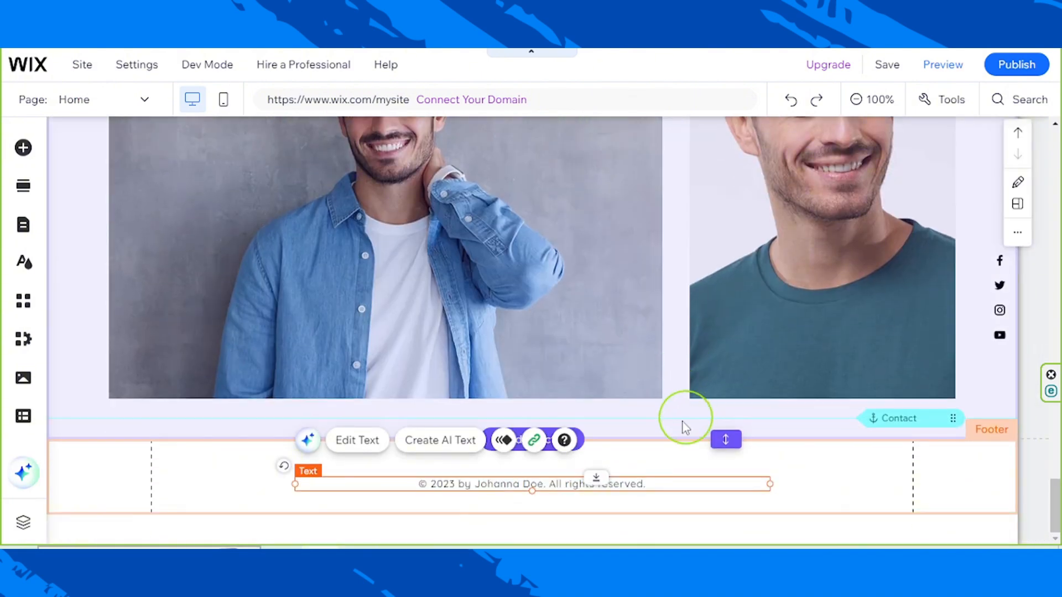
Increase the footer's height and move the copyright line near its lower edge, at about x 185, y 4220.
left_click(727, 544)
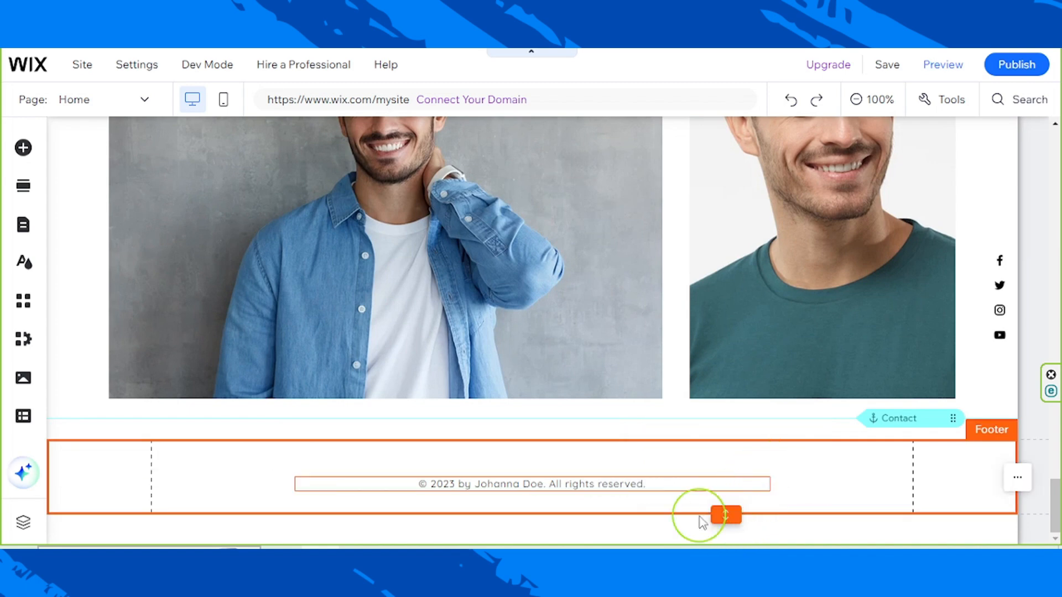
left_click_drag(729, 513, 697, 506)
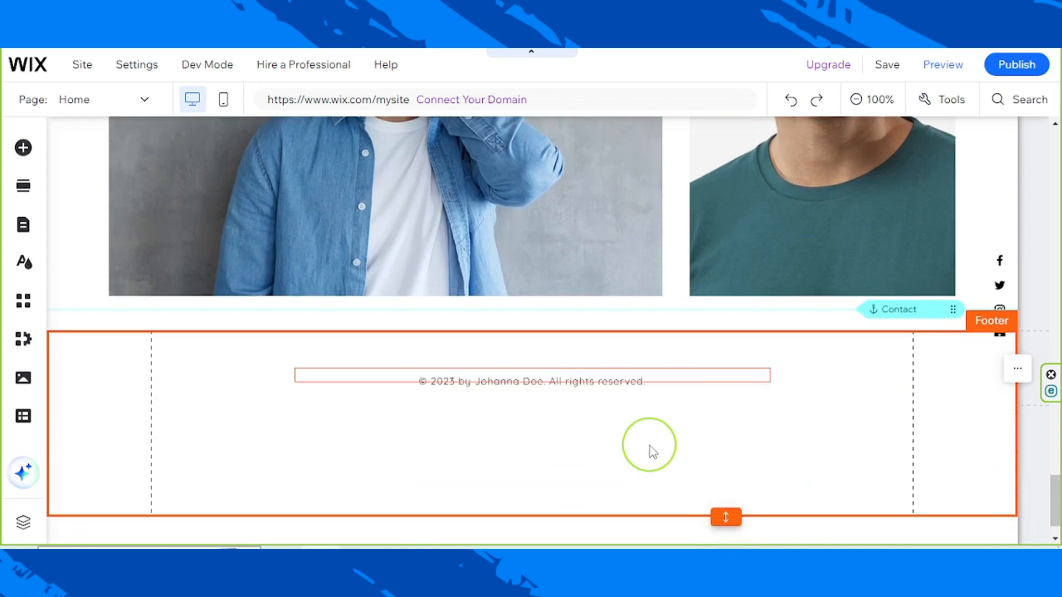
left_click(601, 367)
left_click_drag(602, 357, 632, 485)
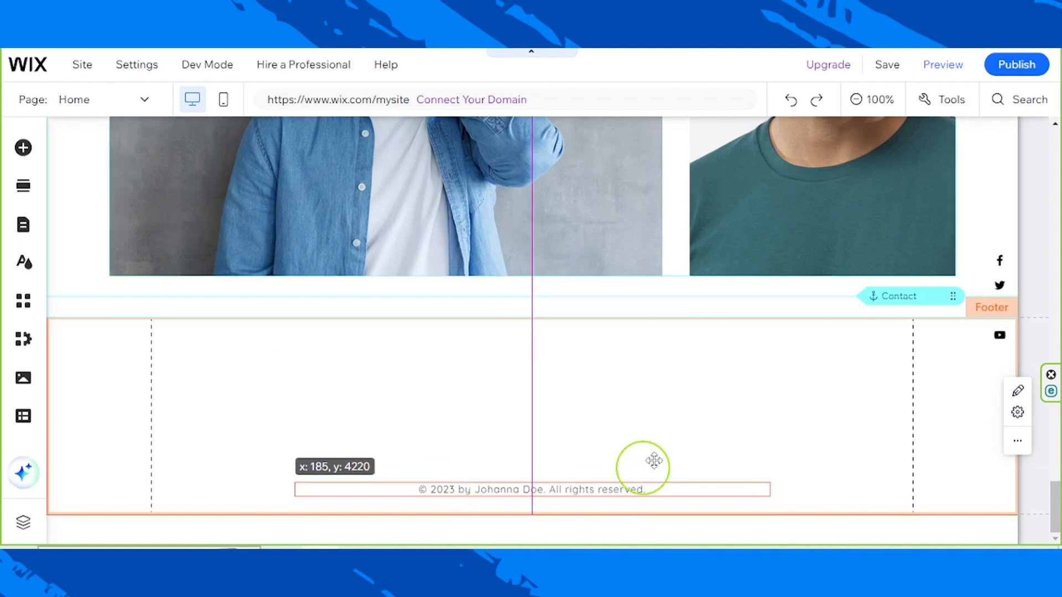
Fill the footer background with the theme purple #5733D7 at 100% opacity.
left_click(623, 407)
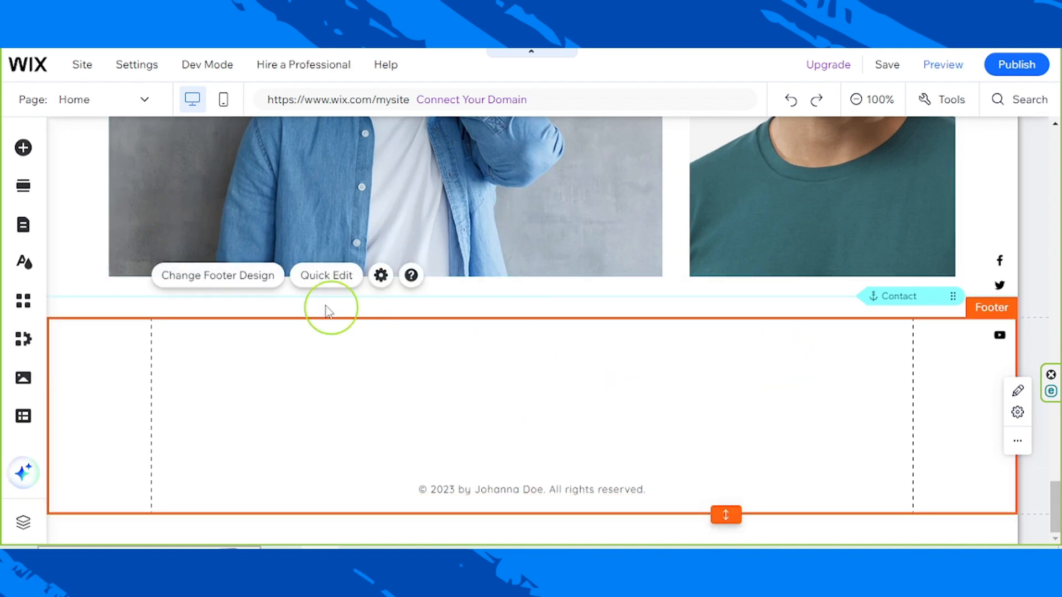
left_click(247, 282)
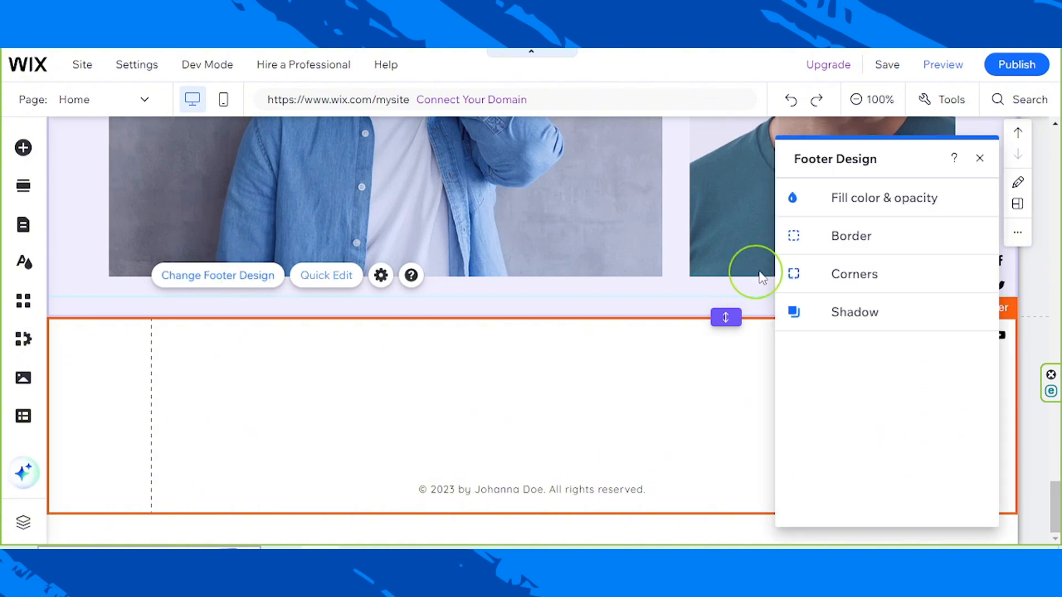
left_click(858, 208)
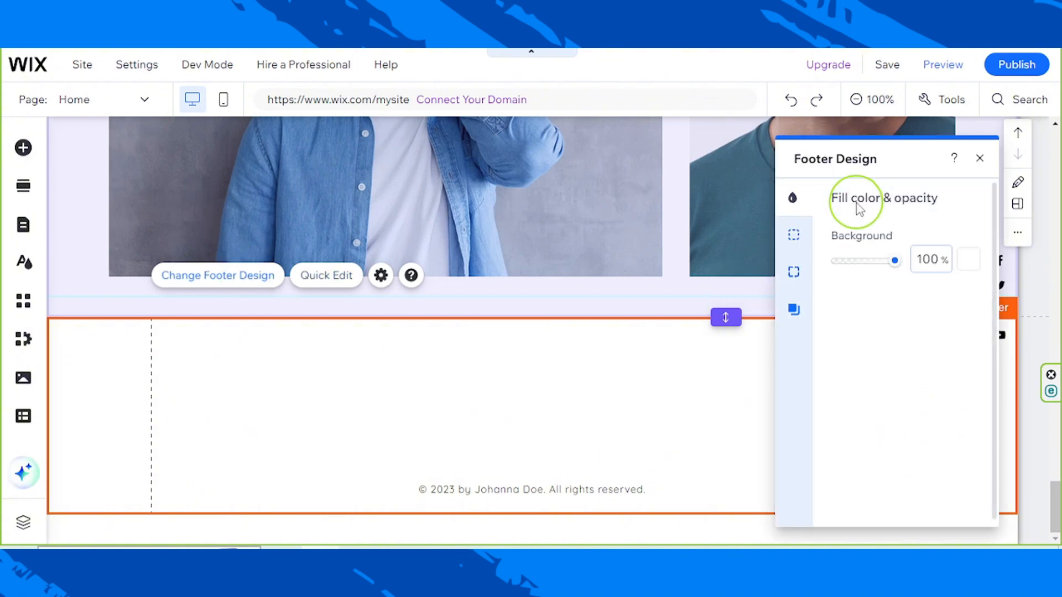
left_click(979, 267)
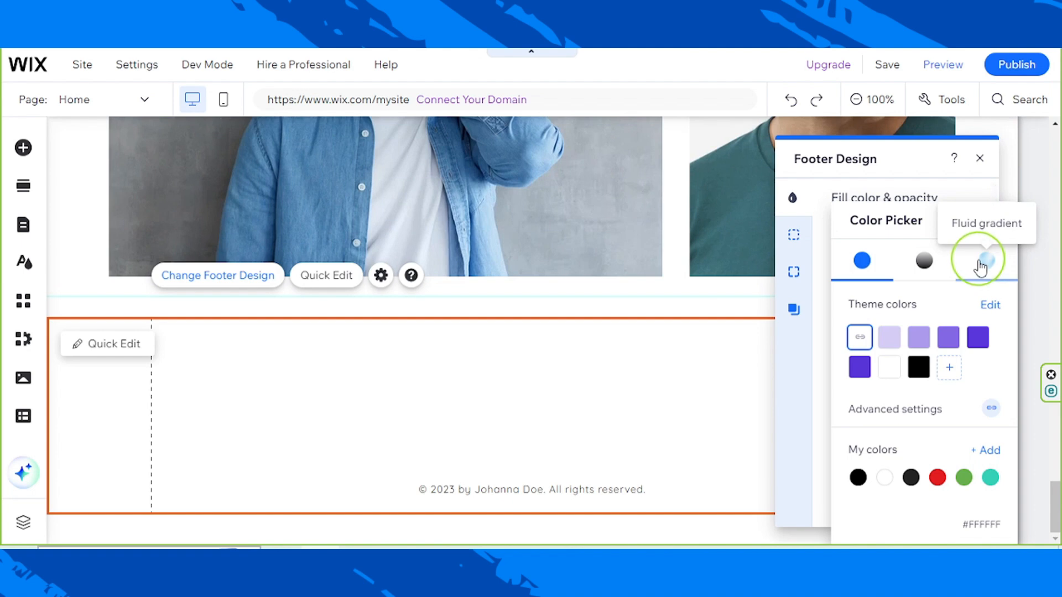
left_click(860, 368)
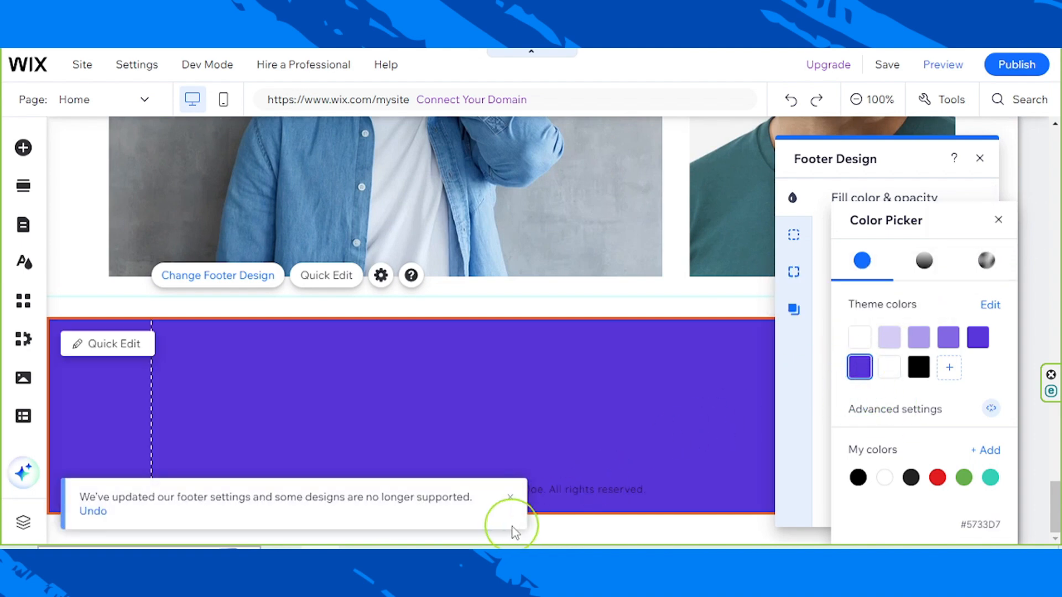
left_click(511, 500)
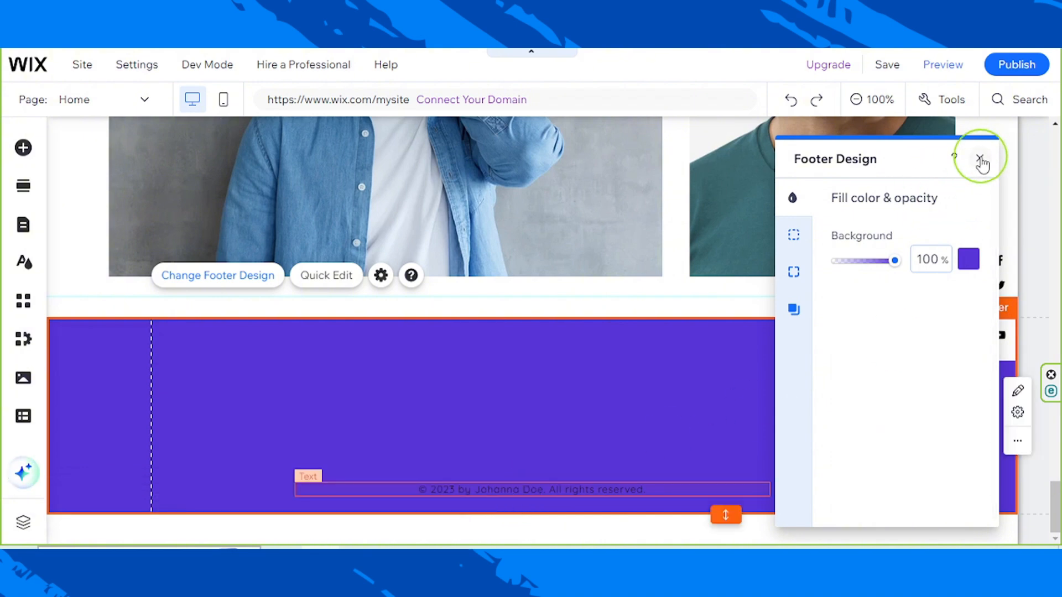
left_click(980, 160)
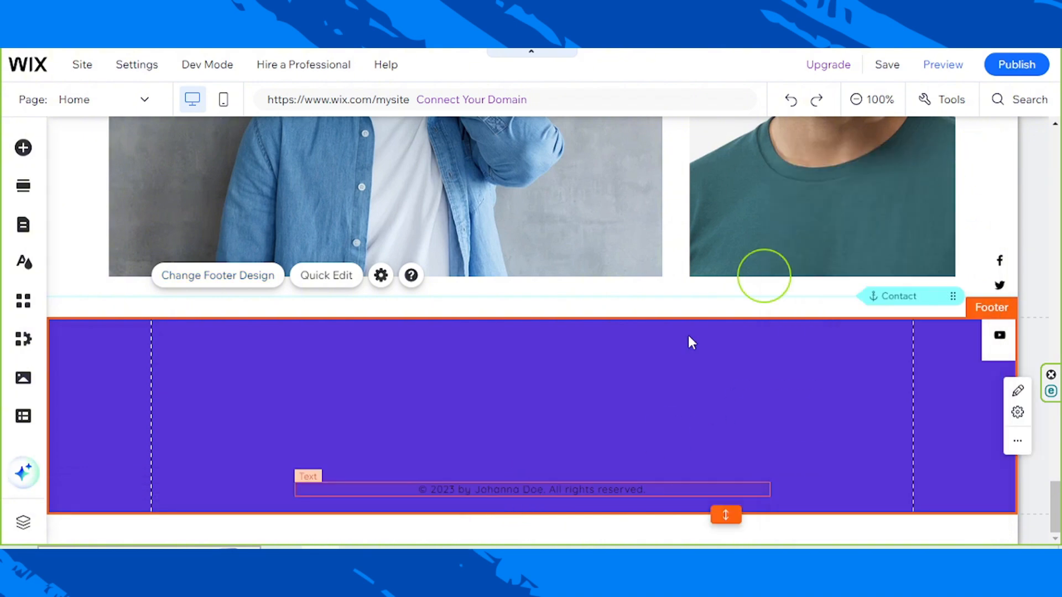
Change the footer's copyright text colour to white, #FFFFFF.
left_click(494, 489)
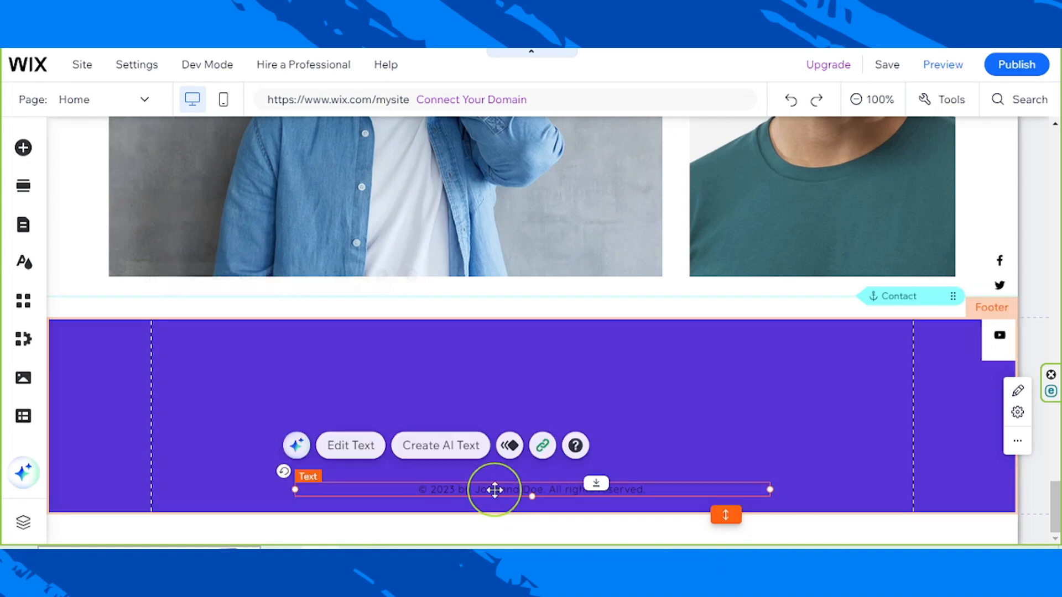
left_click(356, 446)
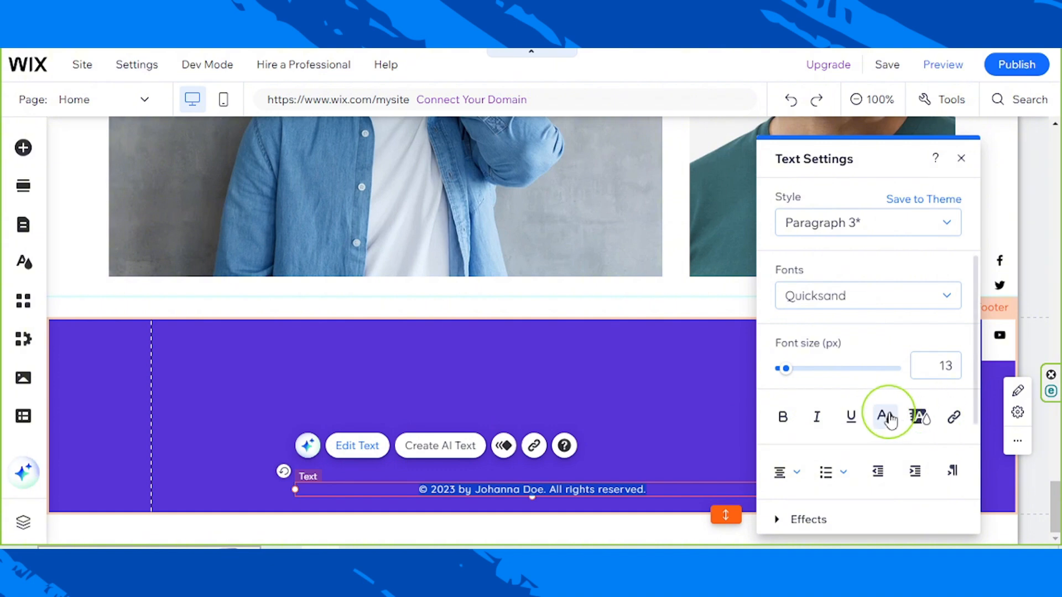
left_click(886, 418)
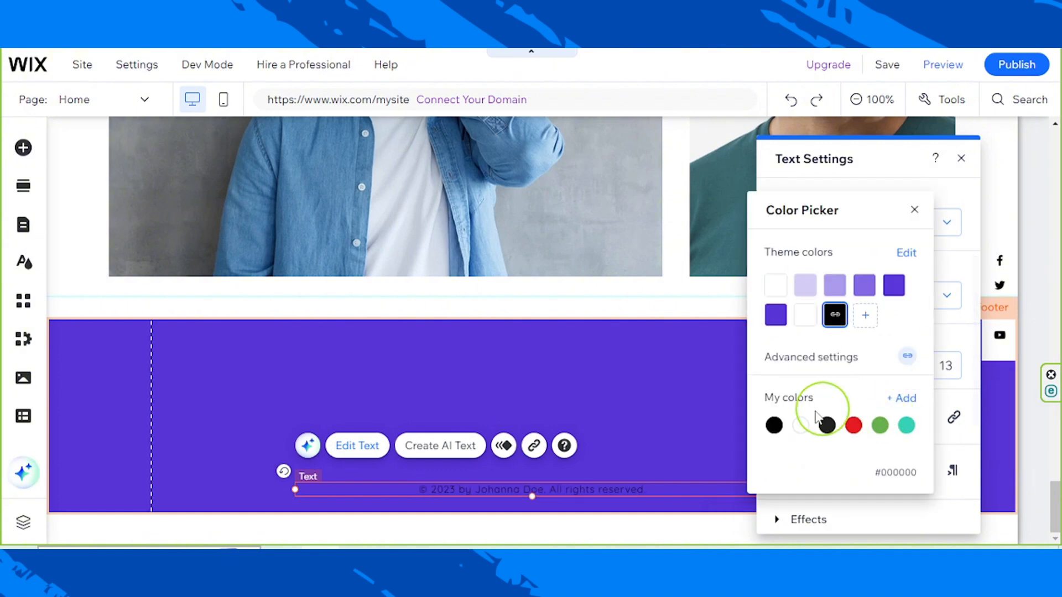
left_click(800, 426)
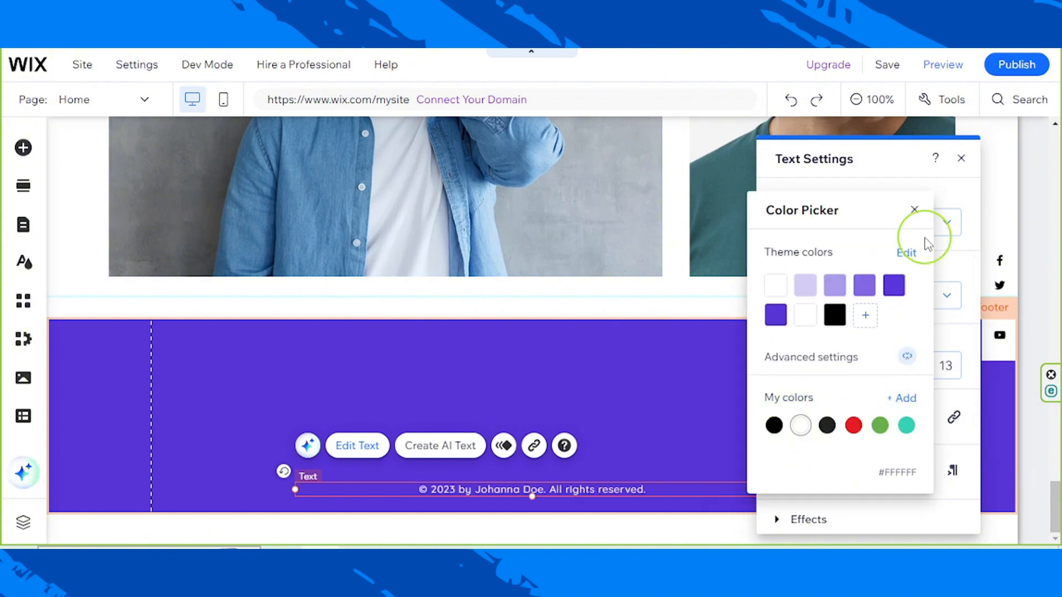
left_click(915, 210)
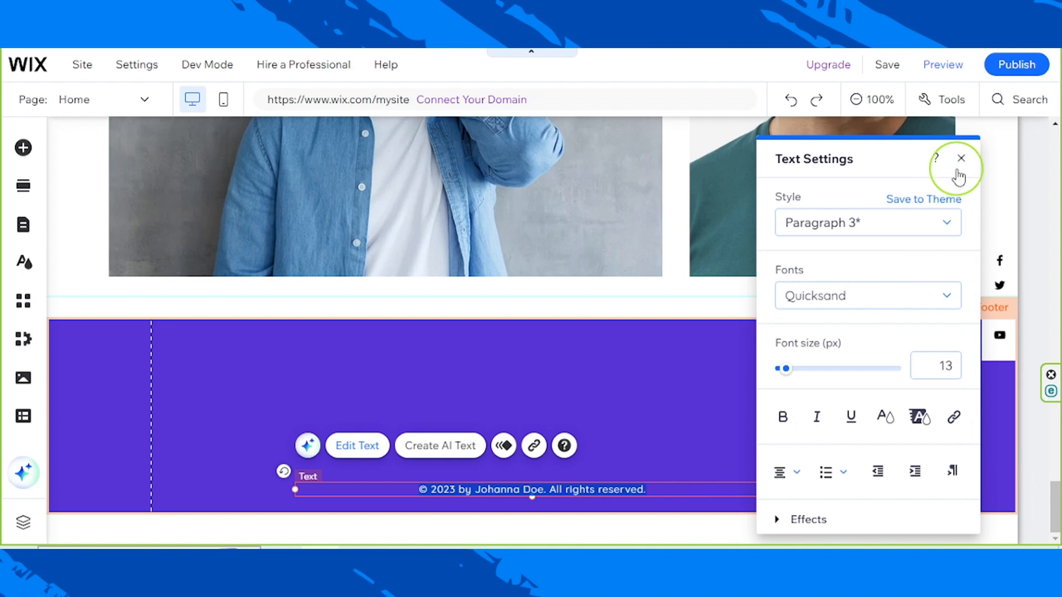
left_click(960, 161)
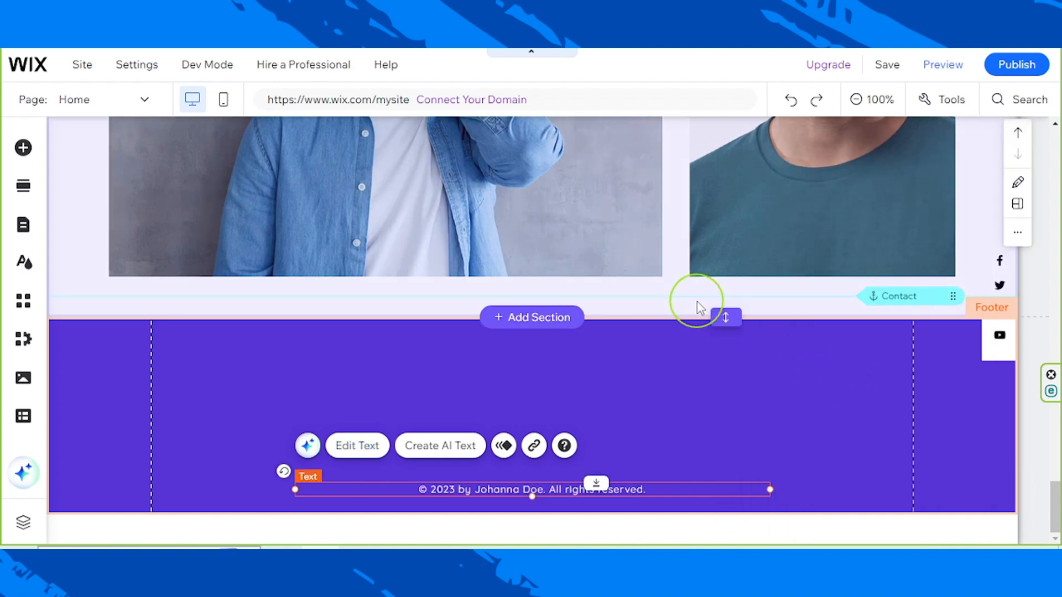
left_click(698, 306)
left_click(753, 413)
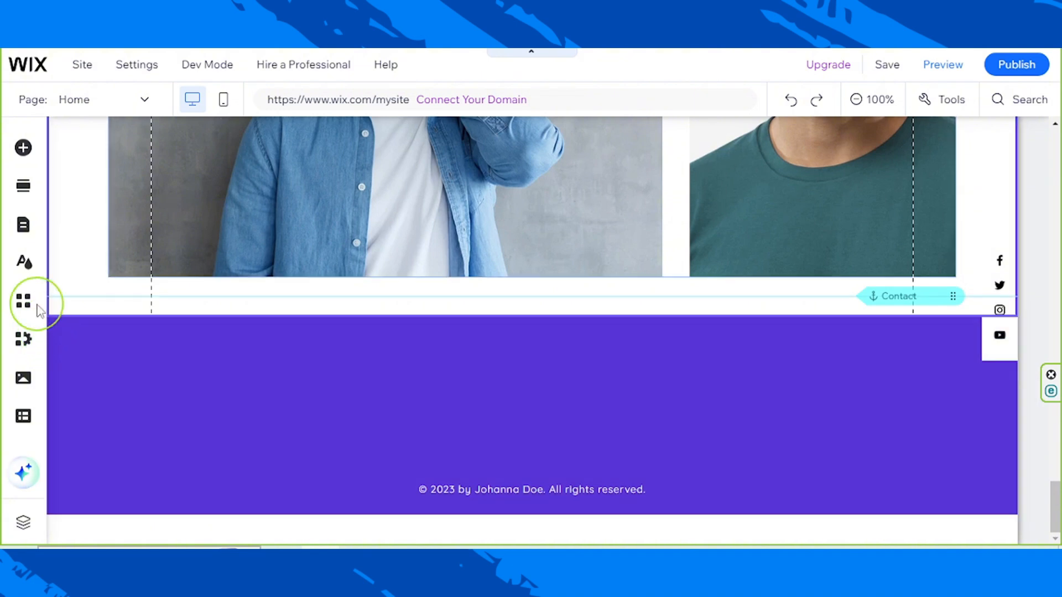
left_click(23, 148)
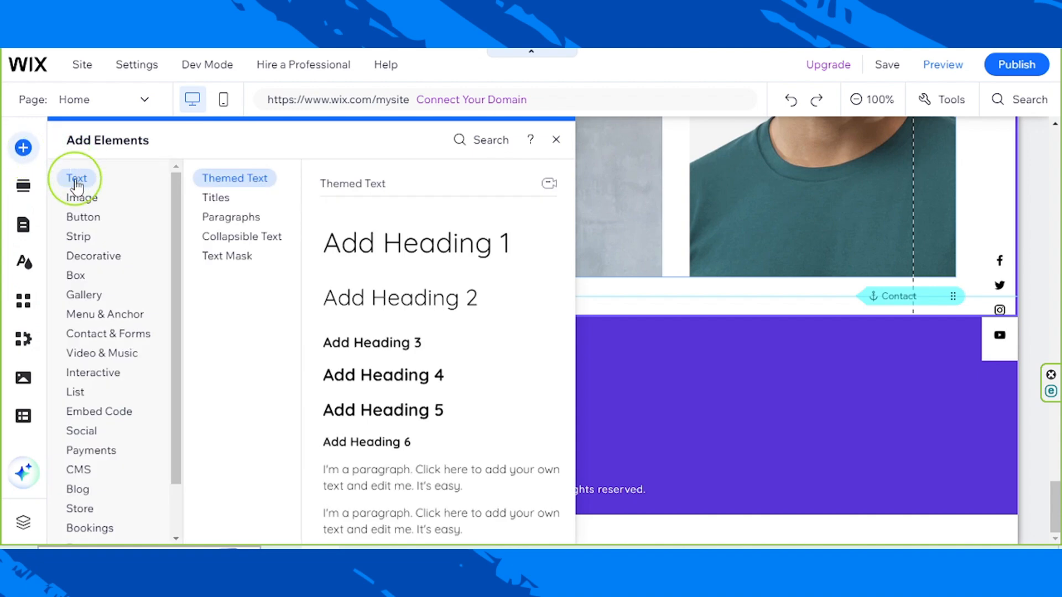
left_click(79, 509)
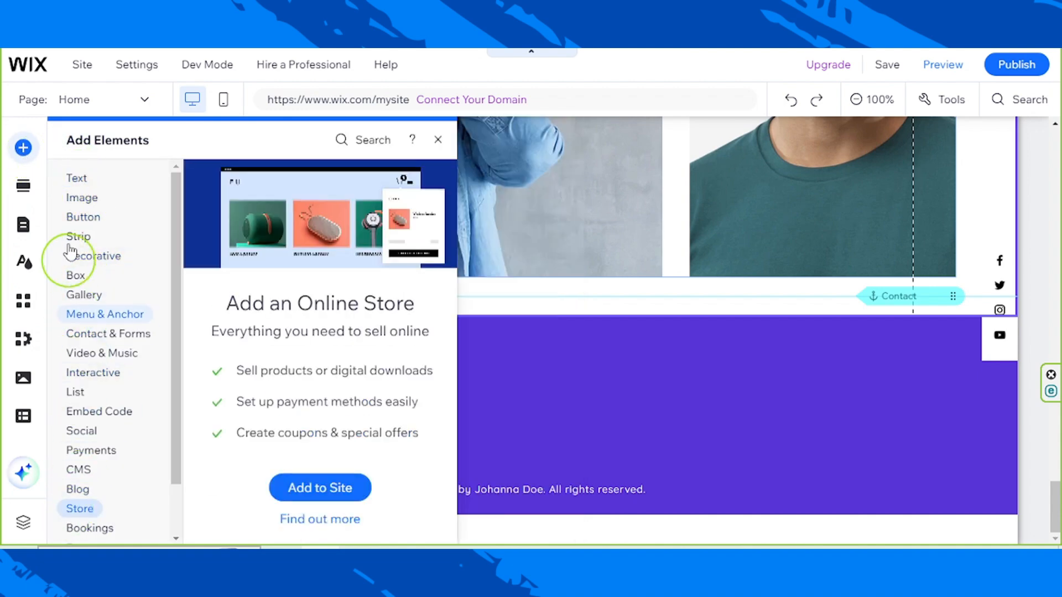
left_click(640, 399)
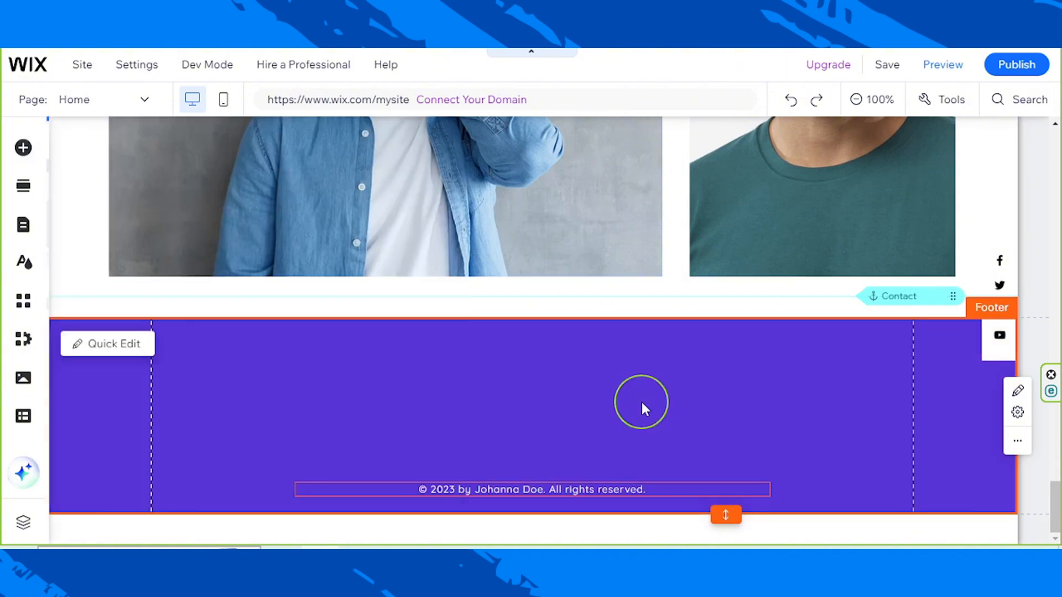
scroll(661, 410, "up", 5)
scroll(663, 408, "up", 10)
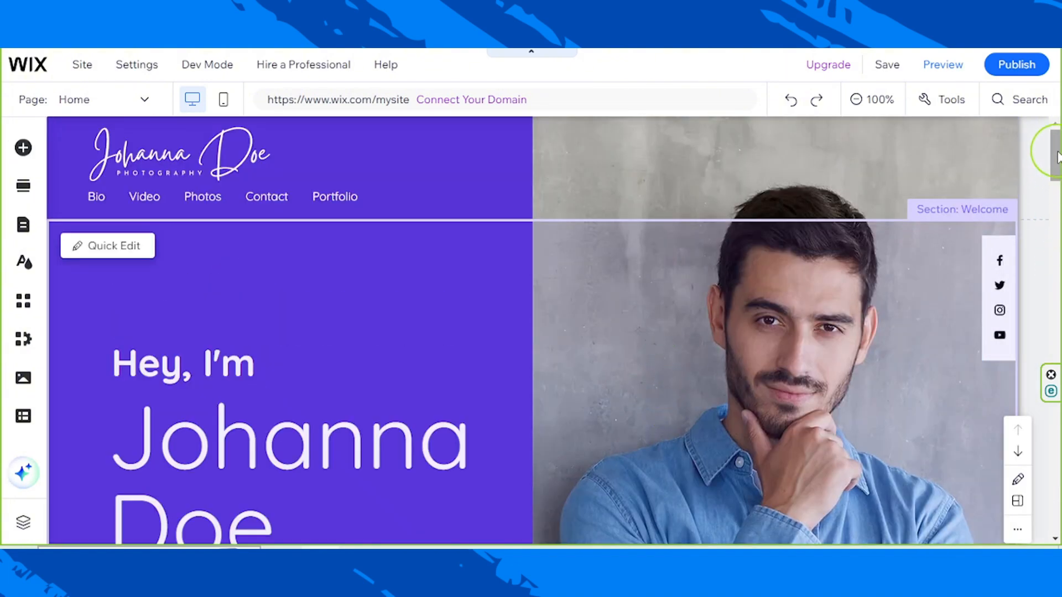
Extend the footer downward to leave a large empty area below the copyright line.
left_click_drag(1057, 157, 1043, 506)
left_click(642, 355)
left_click(625, 489)
left_click(23, 378)
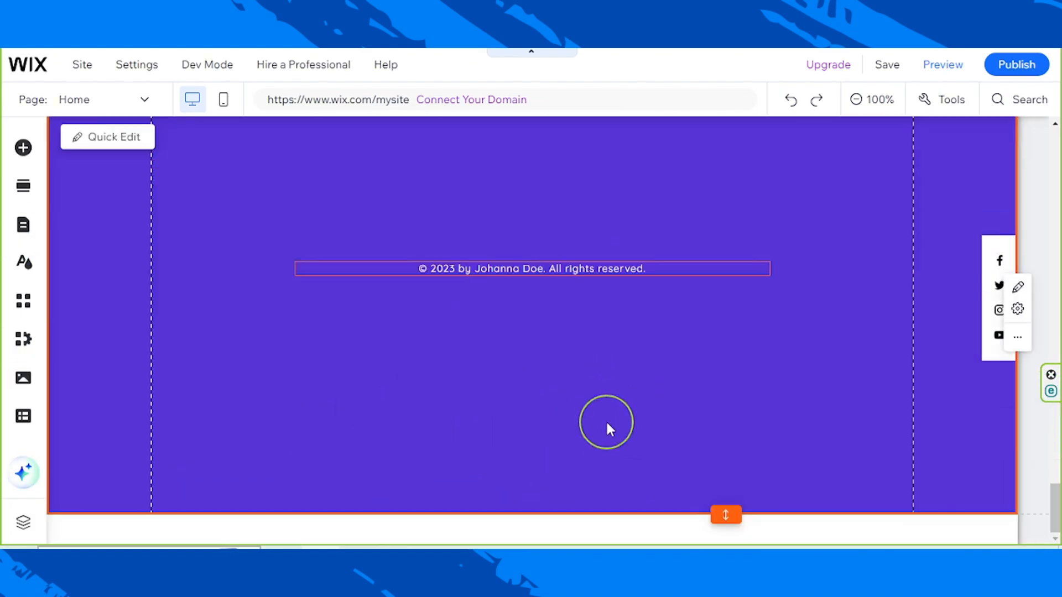
Insert White Logo.png from the site's media files into the footer over the copyright line.
scroll(606, 420, "up", 4)
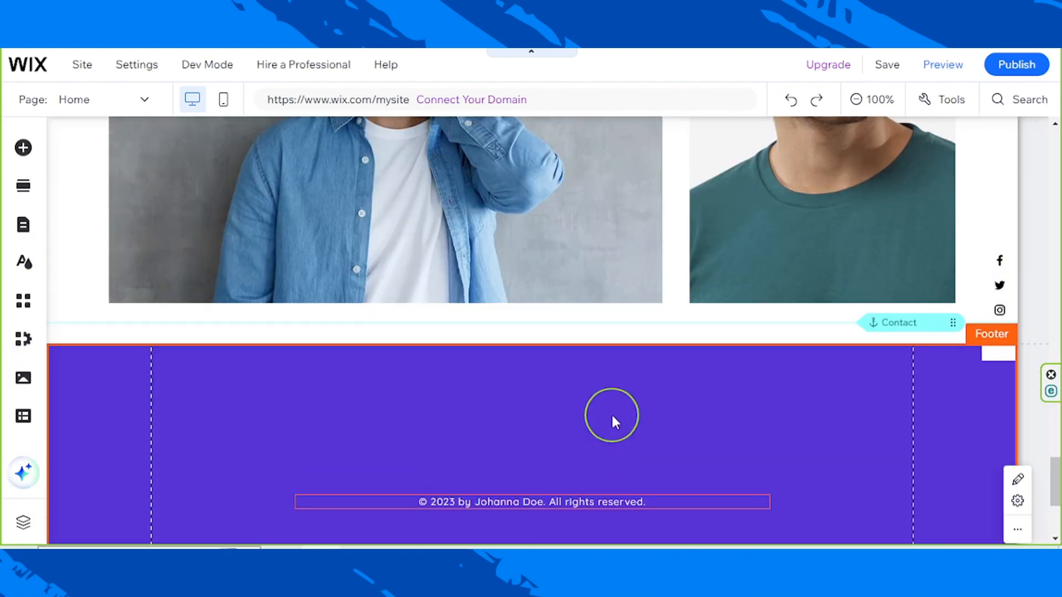
scroll(613, 415, "up", 4)
scroll(617, 410, "down", 7)
scroll(616, 410, "up", 5)
scroll(616, 409, "down", 5)
left_click(301, 361)
scroll(301, 361, "up", 1)
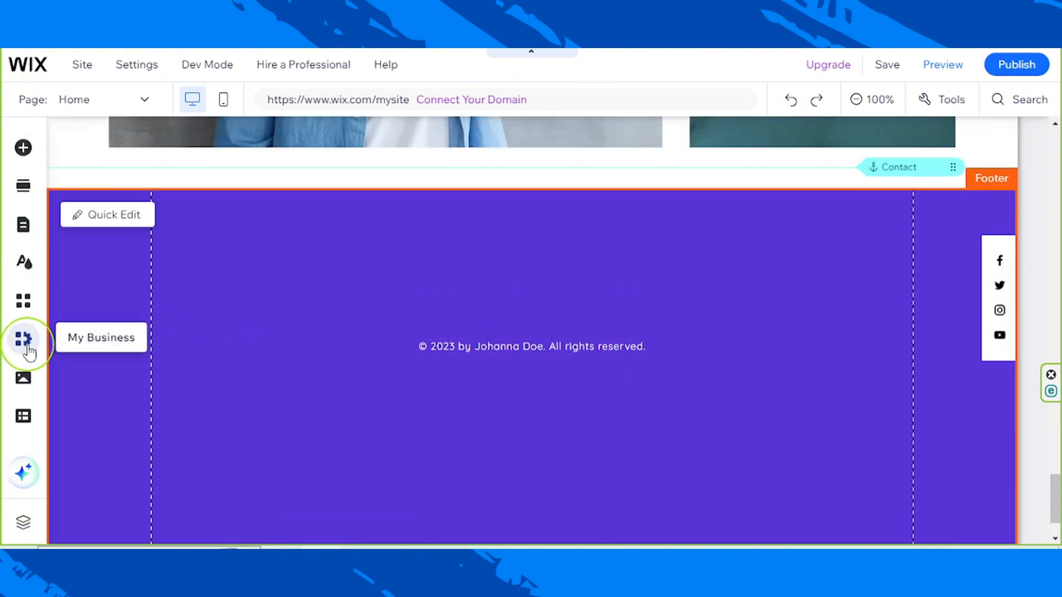
left_click(25, 381)
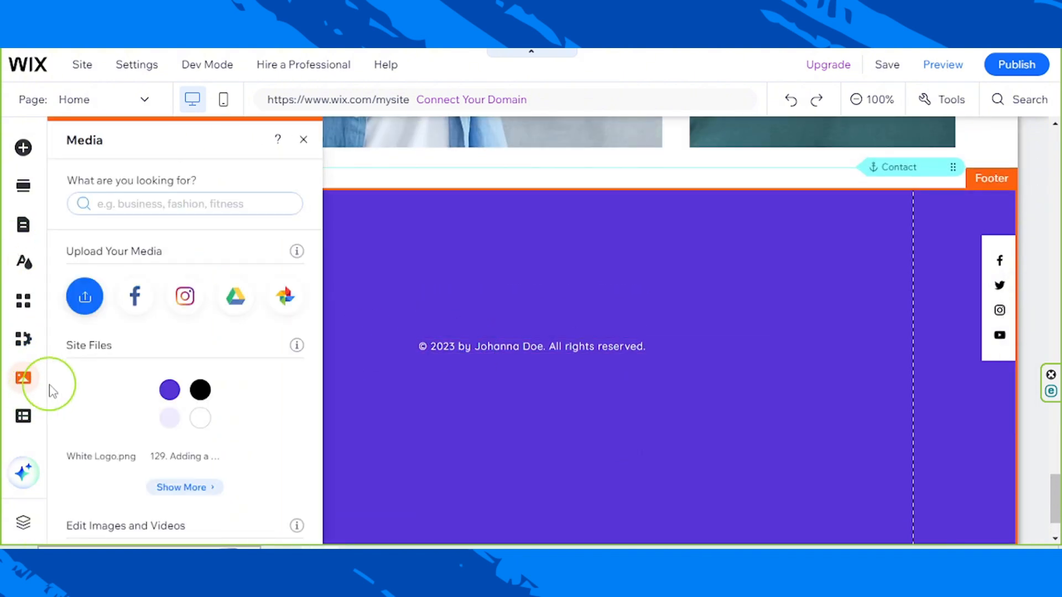
left_click_drag(106, 401, 219, 377)
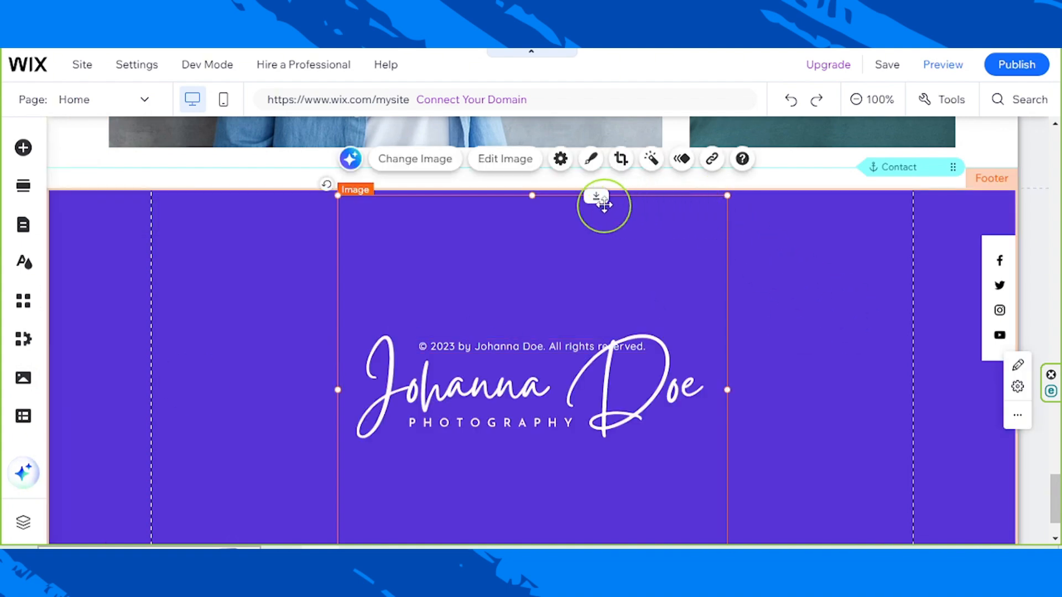
Crop the empty space above and below the footer logo to about 500 × 147, then scale it down and place it above the copyright line.
left_click(621, 159)
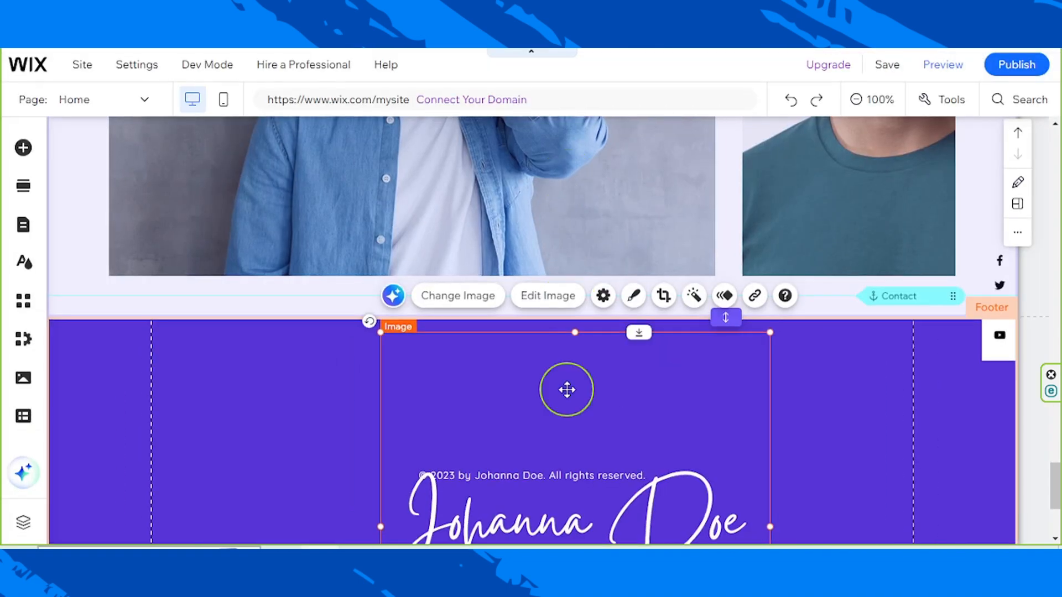
scroll(567, 390, "down", 4)
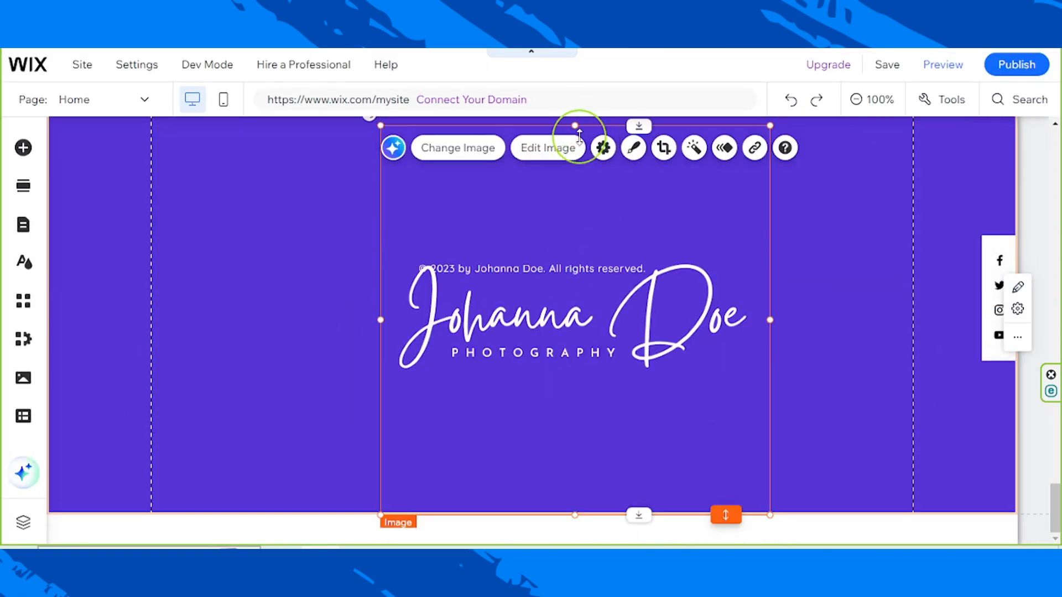
left_click_drag(576, 125, 582, 405)
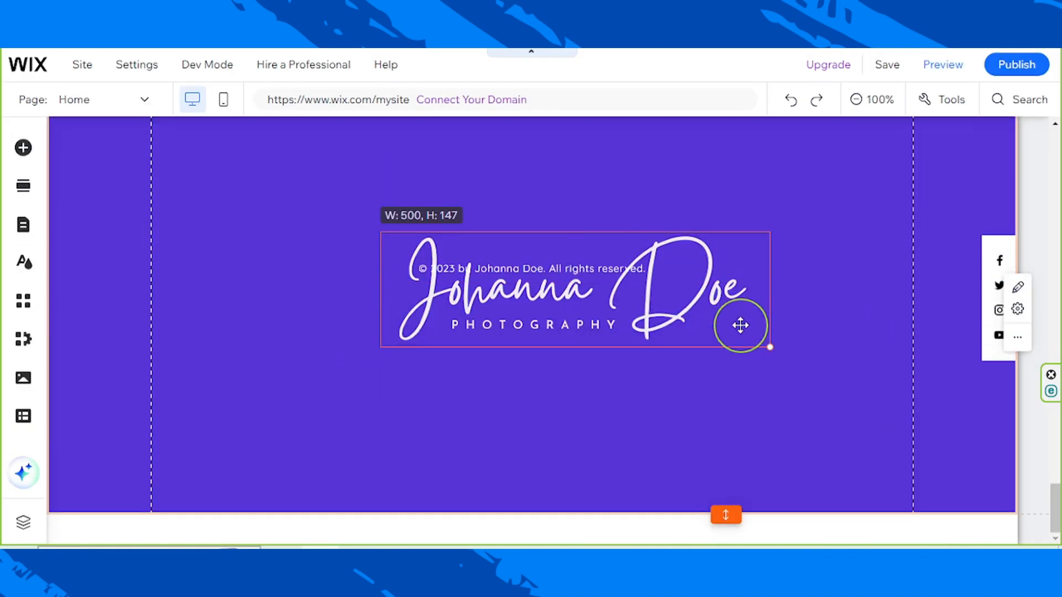
left_click_drag(742, 325, 633, 207)
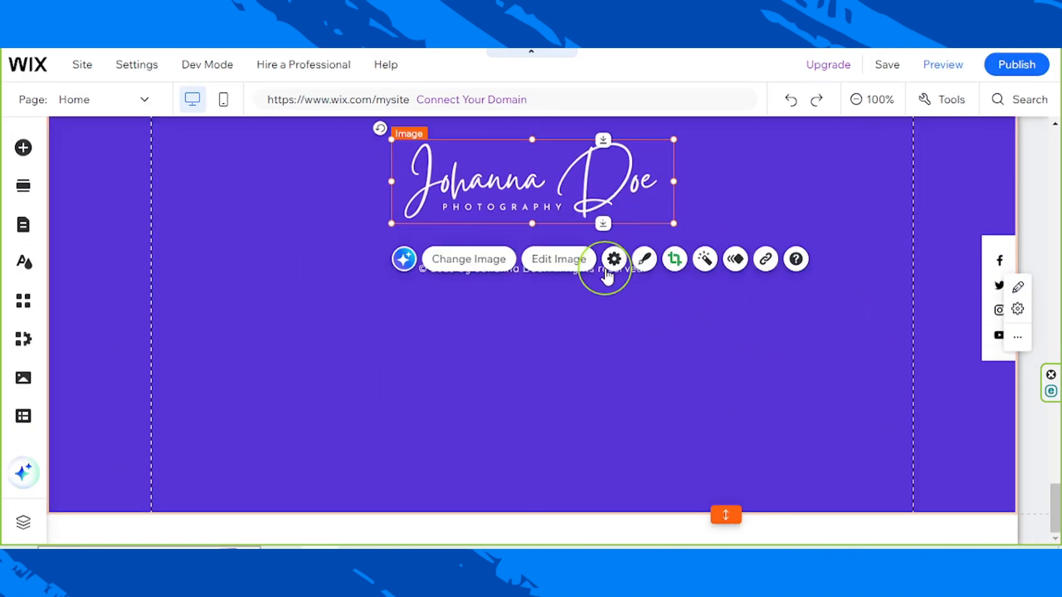
Move the copyright line up closer beneath the footer logo and shorten the footer to remove the excess empty area.
left_click(596, 269)
left_click_drag(593, 268, 592, 236)
left_click_drag(726, 515, 729, 545)
Shift the copyright line and the logo down together so they sit vertically centred in the footer.
left_click(427, 66)
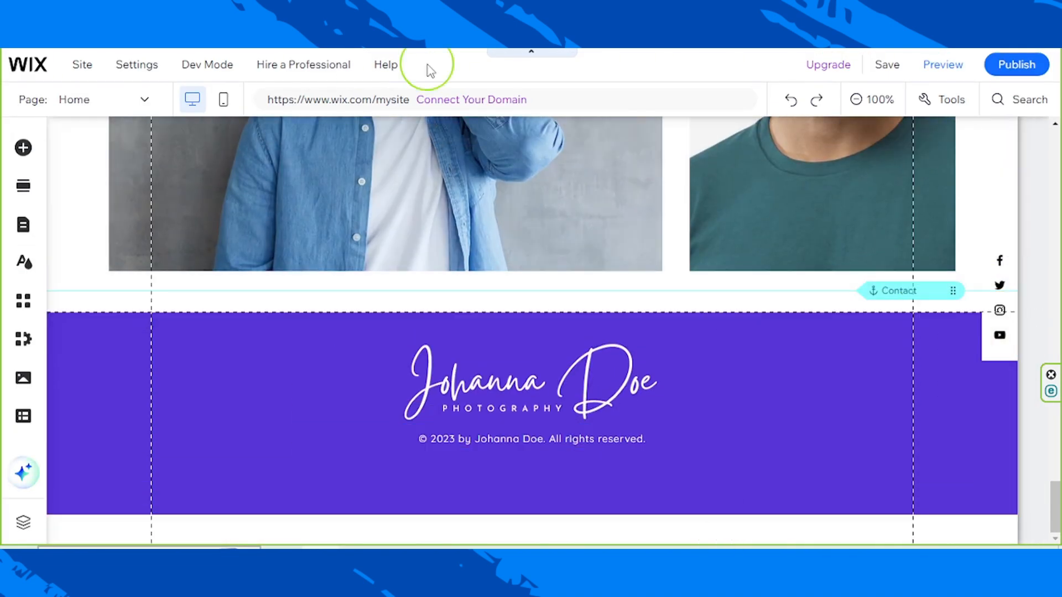
left_click_drag(631, 439, 631, 480)
left_click_drag(612, 395, 612, 435)
Review the home page from the header through the Gallery section to the footer and return to the header.
scroll(768, 424, "up", 15)
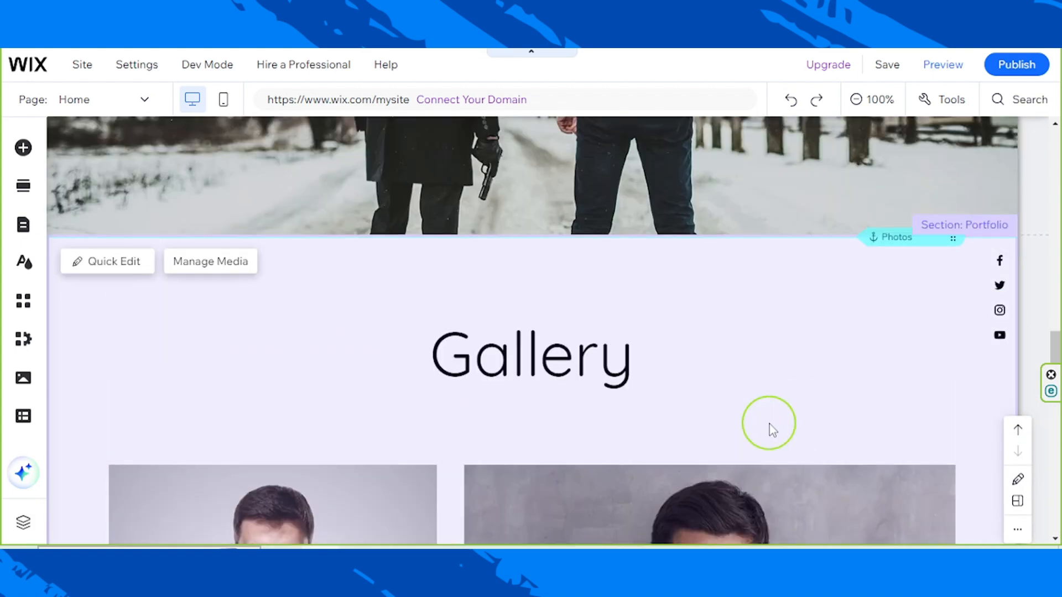
scroll(769, 423, "up", 10)
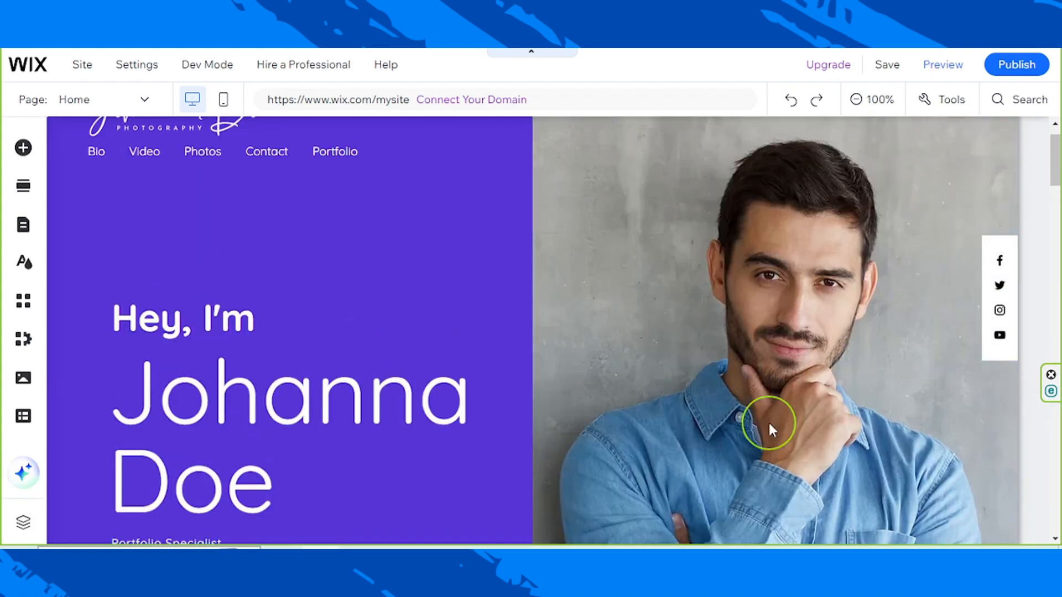
scroll(768, 421, "down", 15)
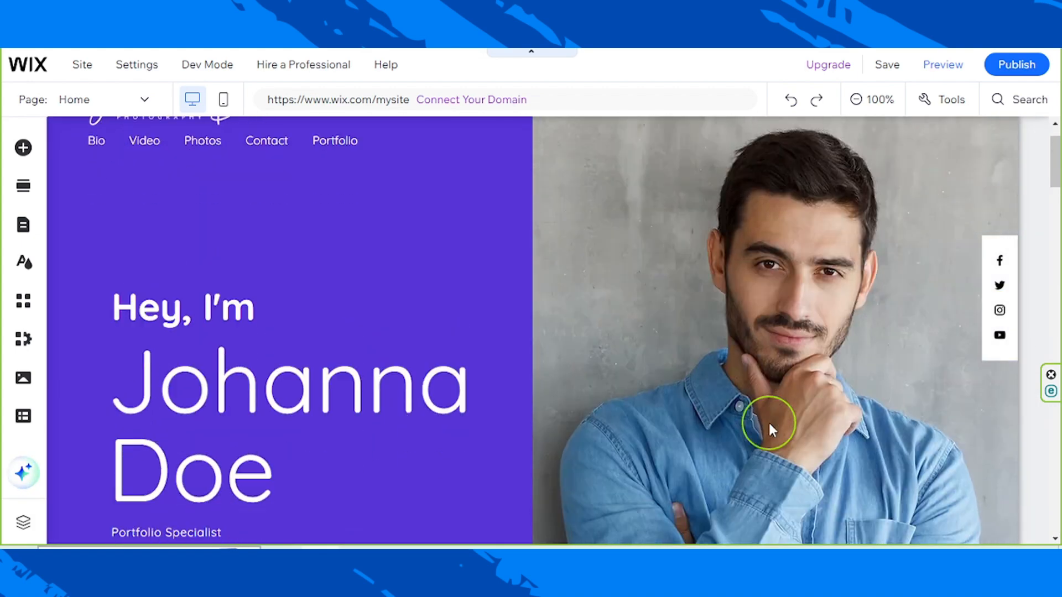
scroll(777, 420, "down", 10)
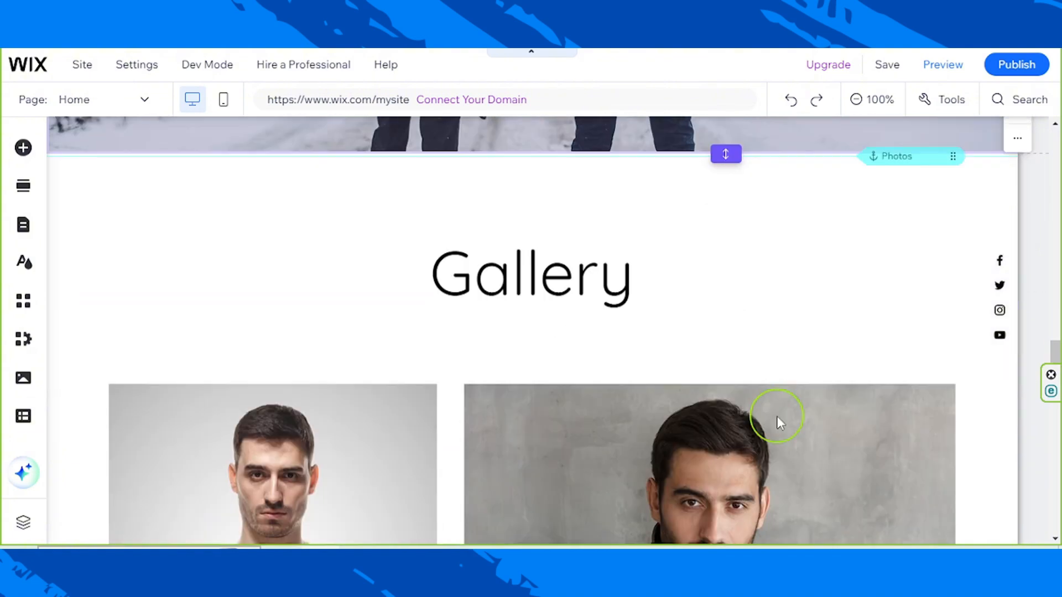
scroll(776, 430, "down", 9)
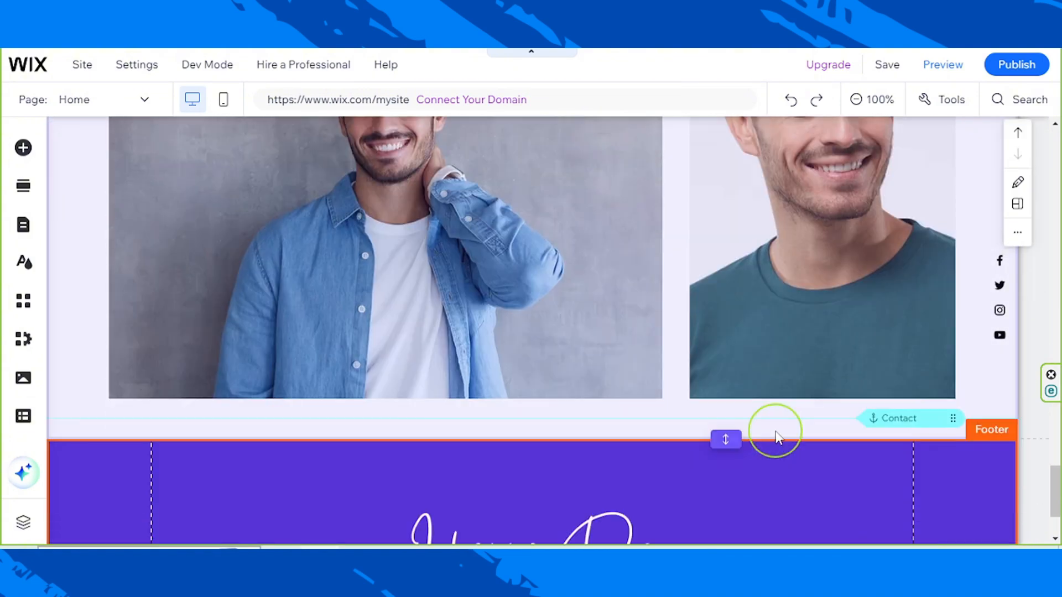
left_click_drag(1056, 503, 1061, 125)
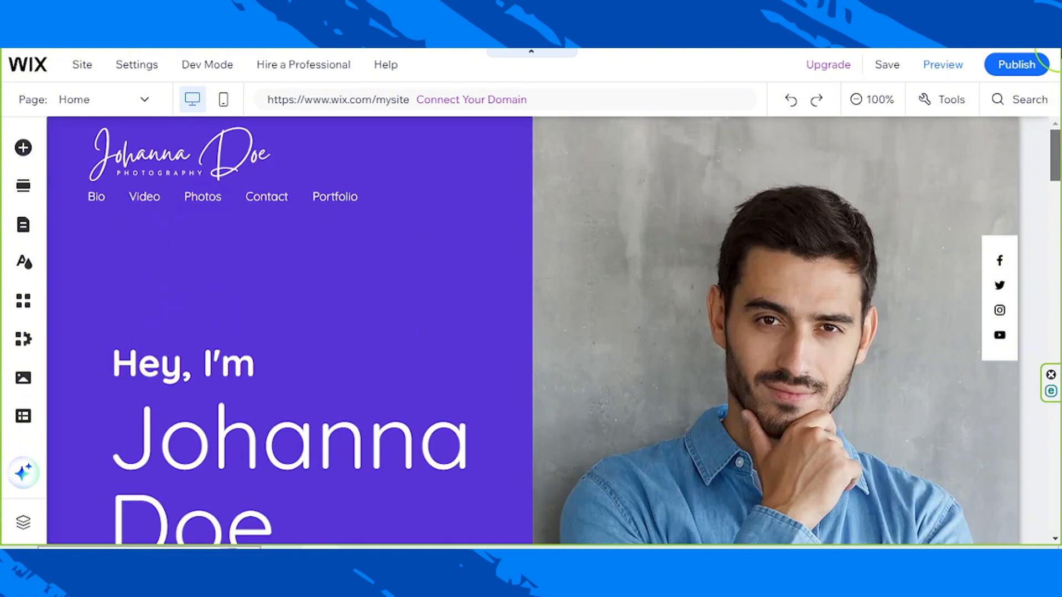